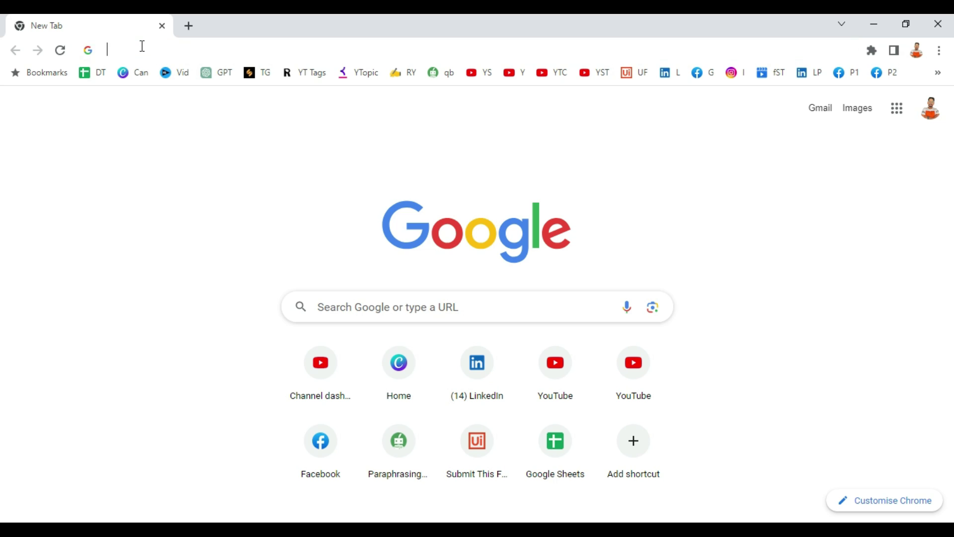
Go to cloud.uipath.com in the browser and open the Apps service.
click(141, 46)
text(cloud.uipath.com)
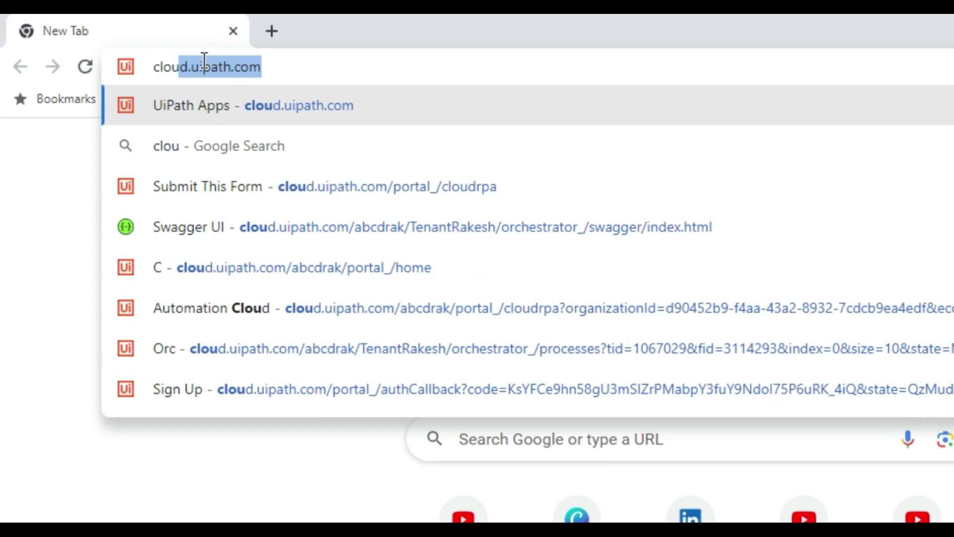
click(312, 74)
key(Return)
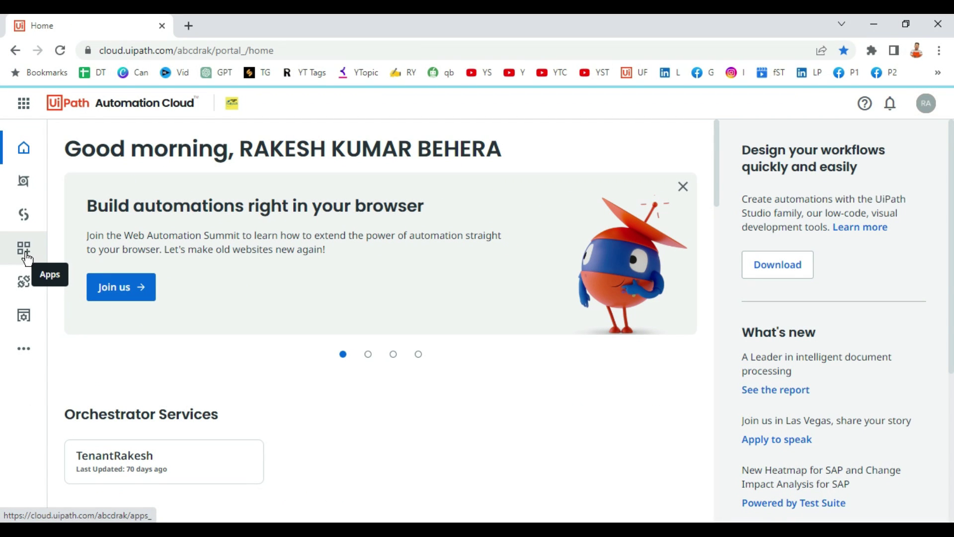
click(25, 256)
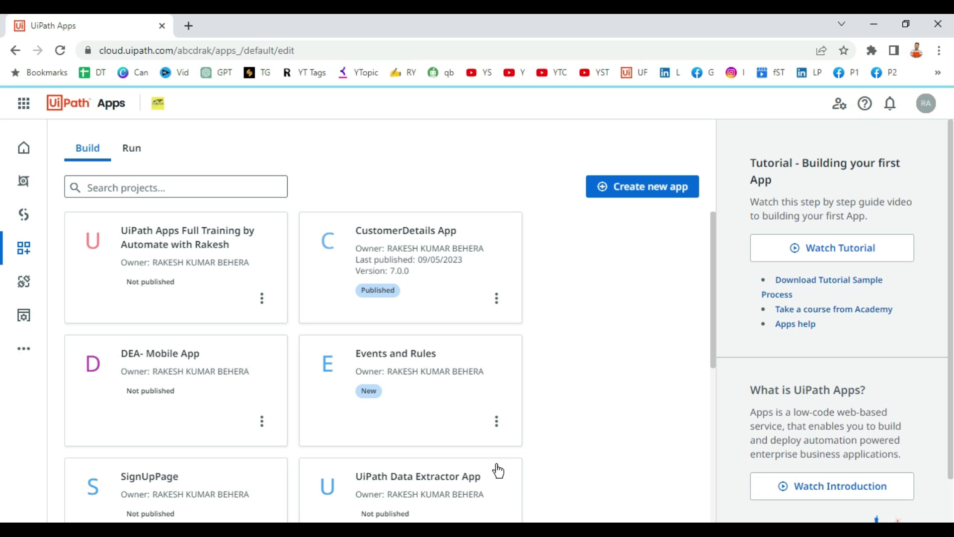
Open Data Service from the additional UiPath products, then return to the UiPath Apps page.
click(24, 352)
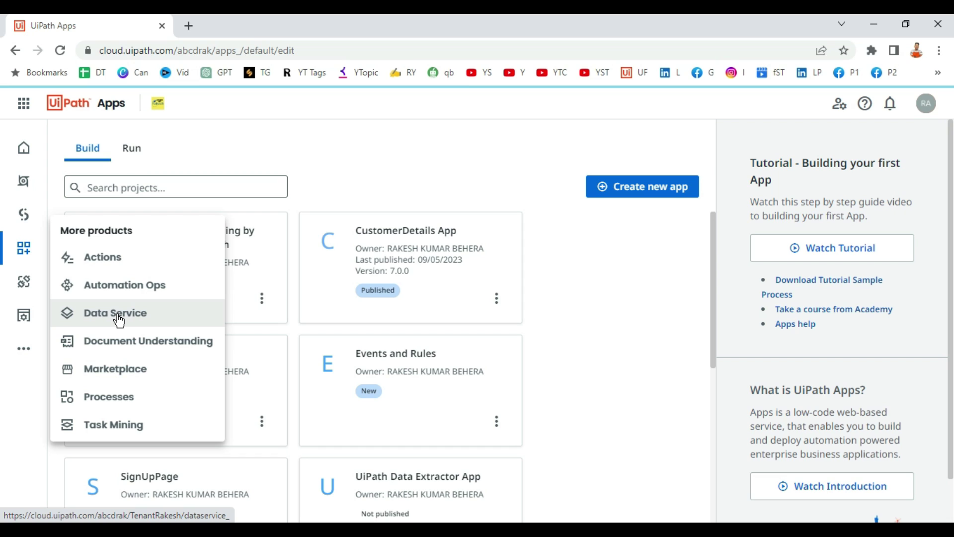
click(119, 320)
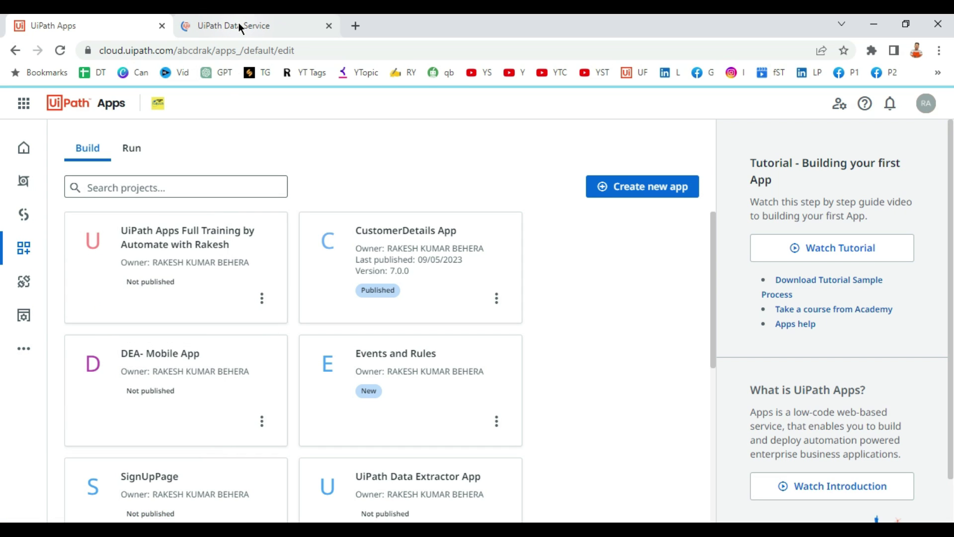
click(238, 22)
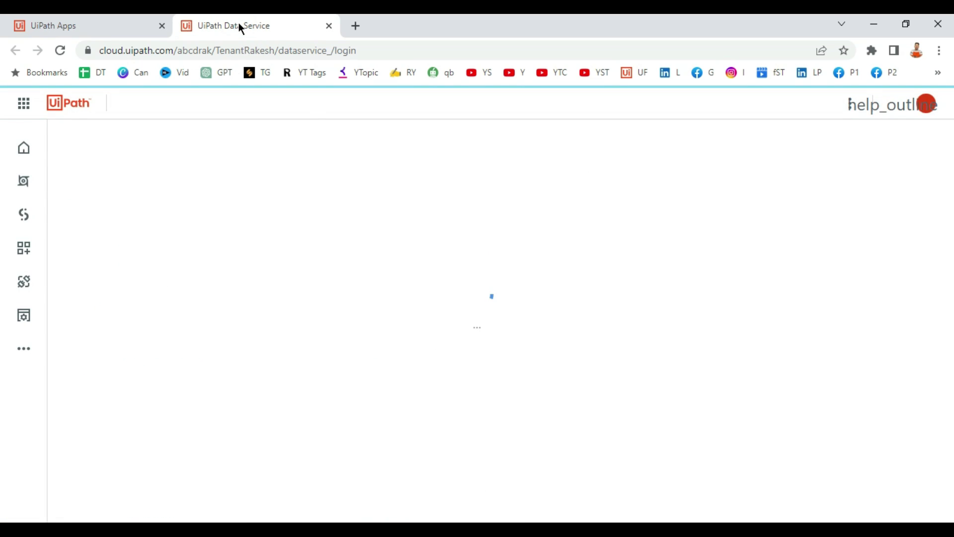
click(67, 22)
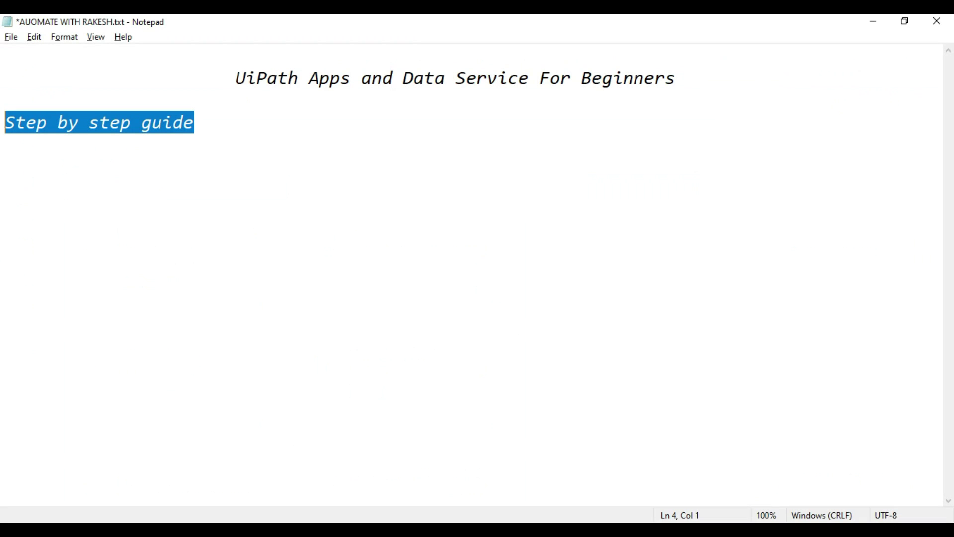
In the Notepad file, replace the line "Step by step guide" with "Student Table in Data Service".
drag(205, 128, 4, 123)
key(Delete)
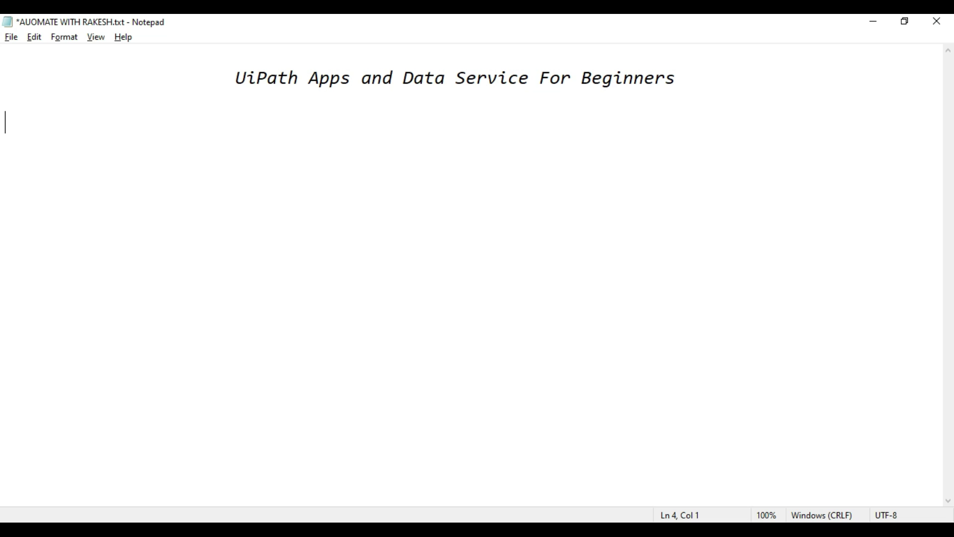
text(Student Tabl)
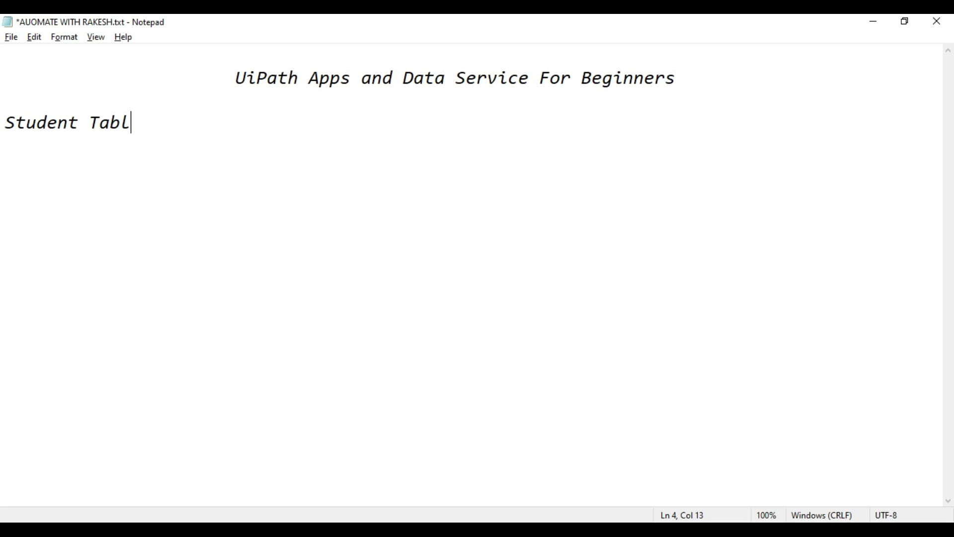
text(e in Data )
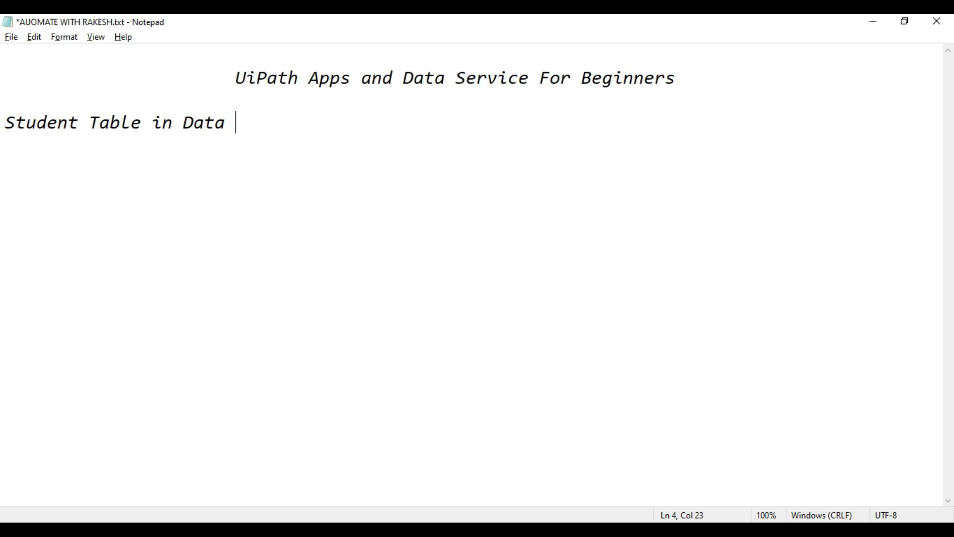
text(Service)
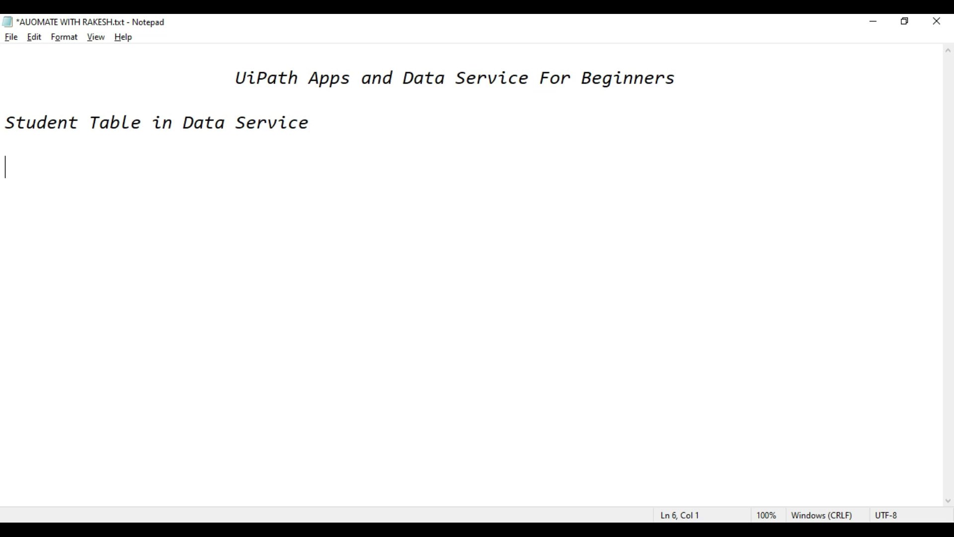
List the fields Name, Standard and Photo below the heading, separated by blank lines.
text(Name)
text(Standard)
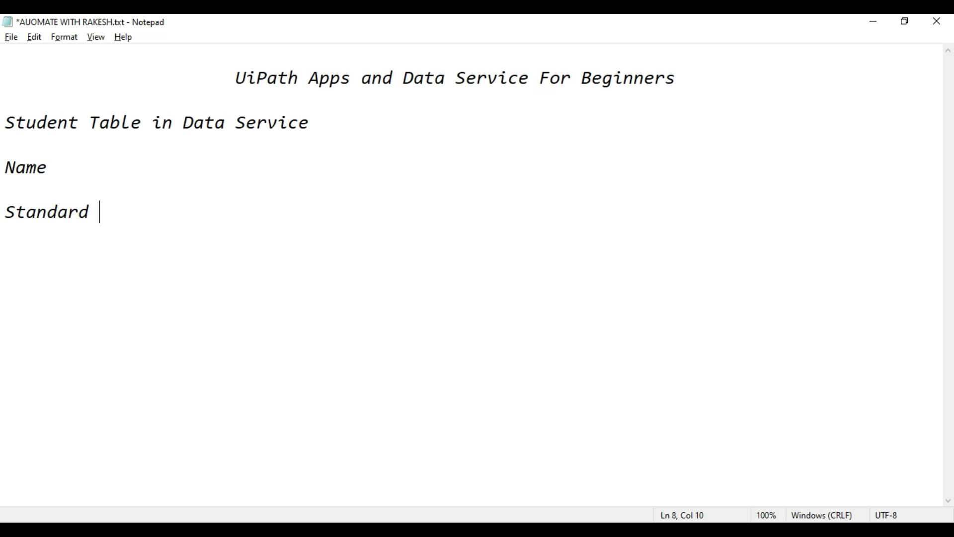
key(Return)
key(Return)
text(Photo)
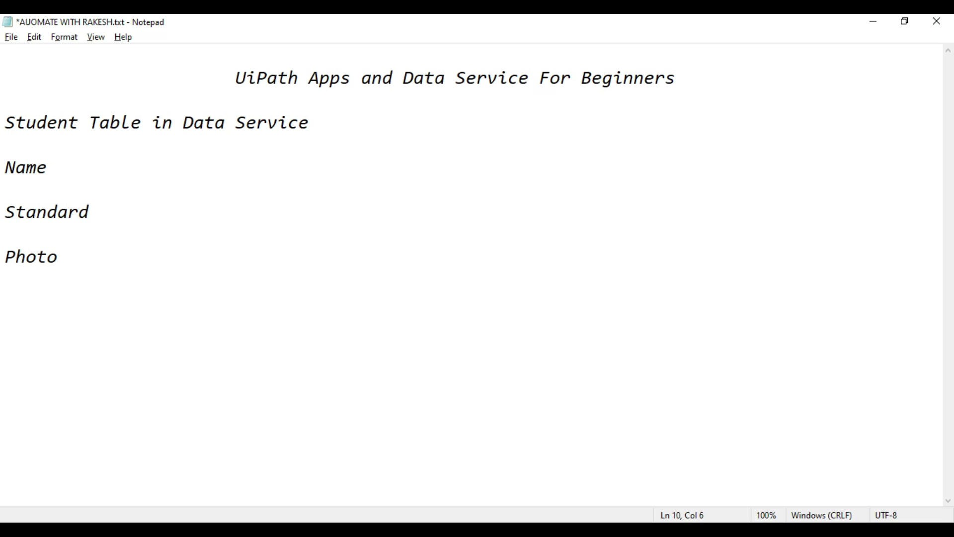
Add a colon after the Name and Photo field labels.
click(70, 171)
click(93, 219)
double_click(93, 219)
click(70, 269)
click(51, 167)
drag(184, 123, 329, 128)
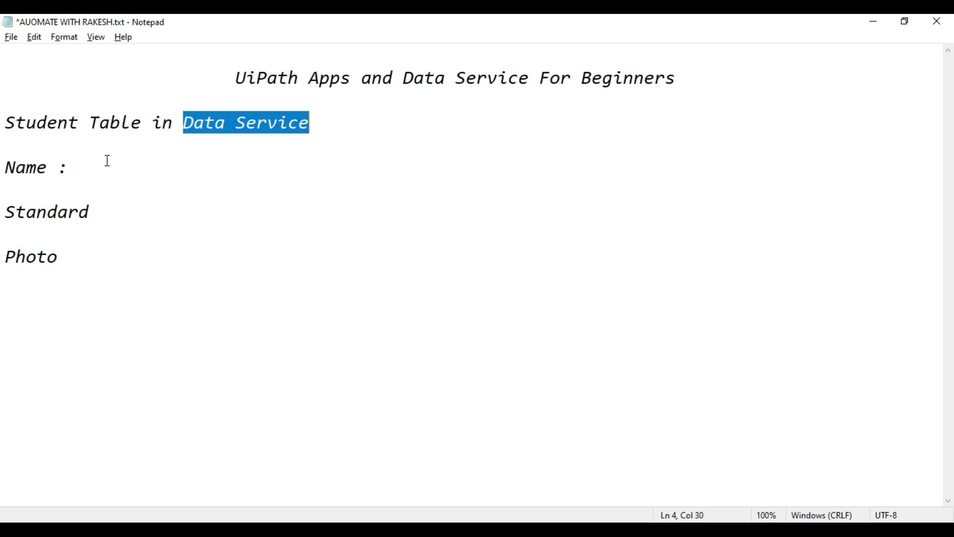
drag(9, 122, 197, 149)
double_click(50, 164)
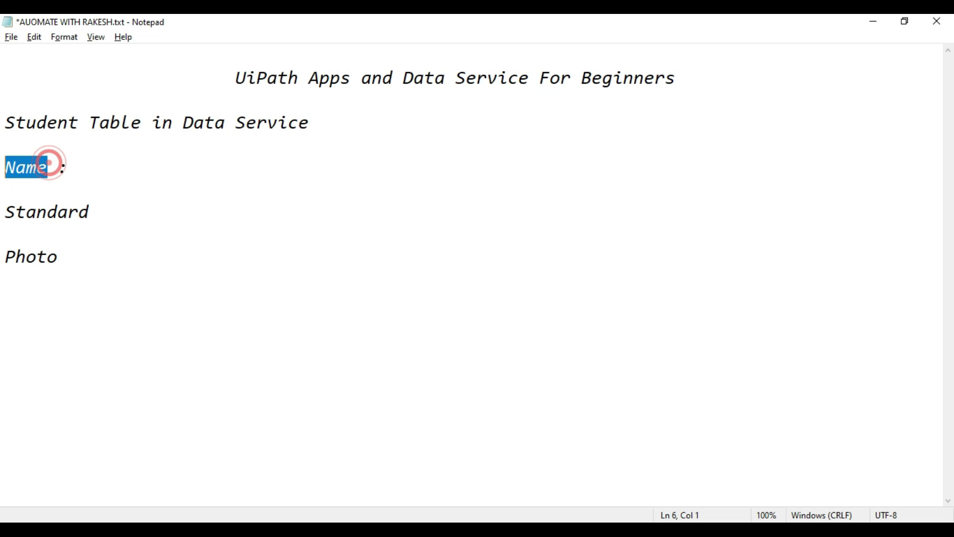
double_click(91, 210)
double_click(62, 256)
click(92, 264)
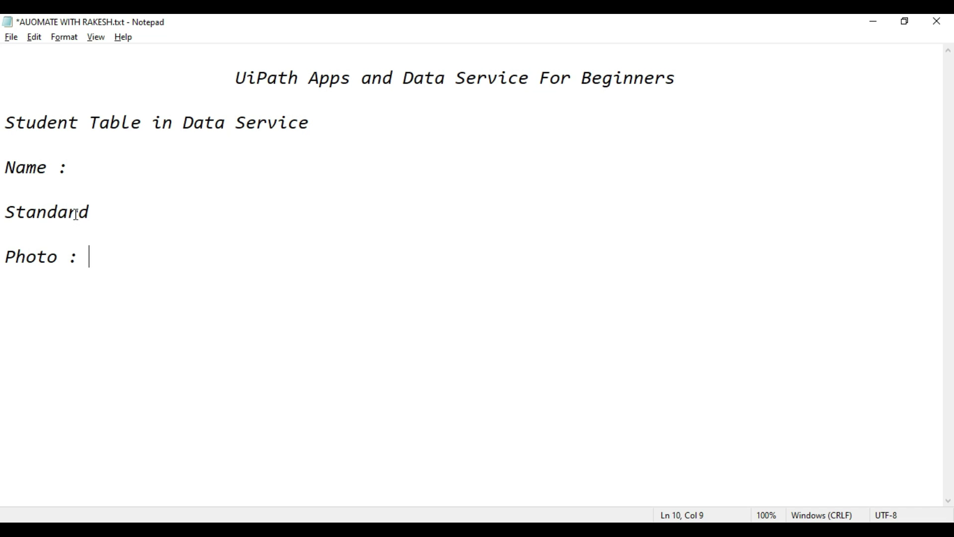
Enter the sample values "A, B, C, D, E" after the Name label.
click(70, 168)
text(A, B, C, )
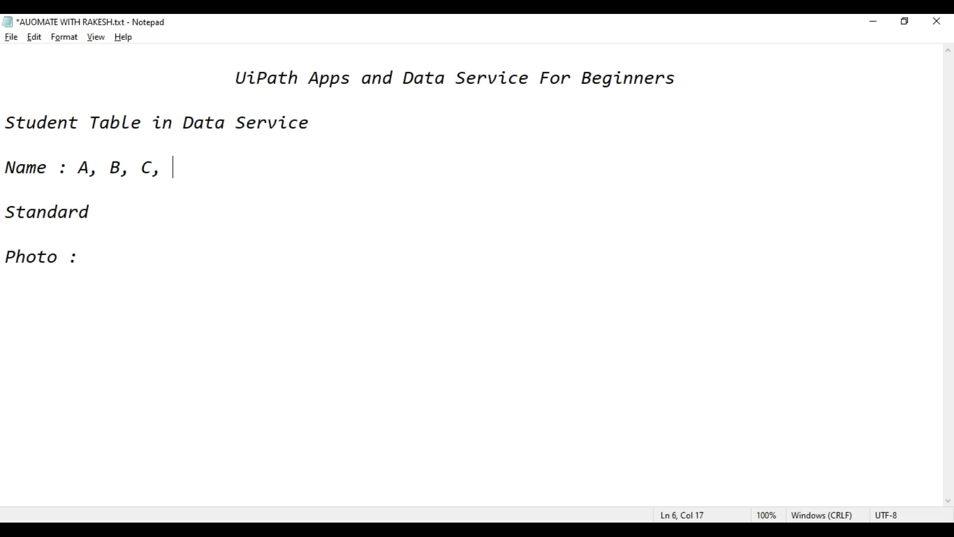
text(D, E)
Enter the sample values "1, 2 , 3 , 4, 5" after the Standard label, separated by commas only.
click(113, 206)
text(1, 2 ,)
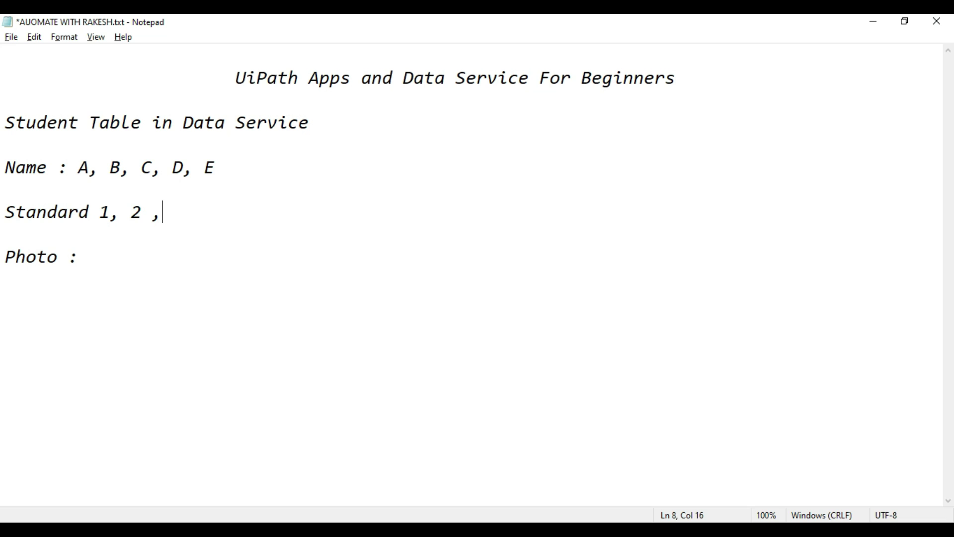
text( 3 , 4. 5)
click(233, 217)
key(BackSpace)
text(, 5)
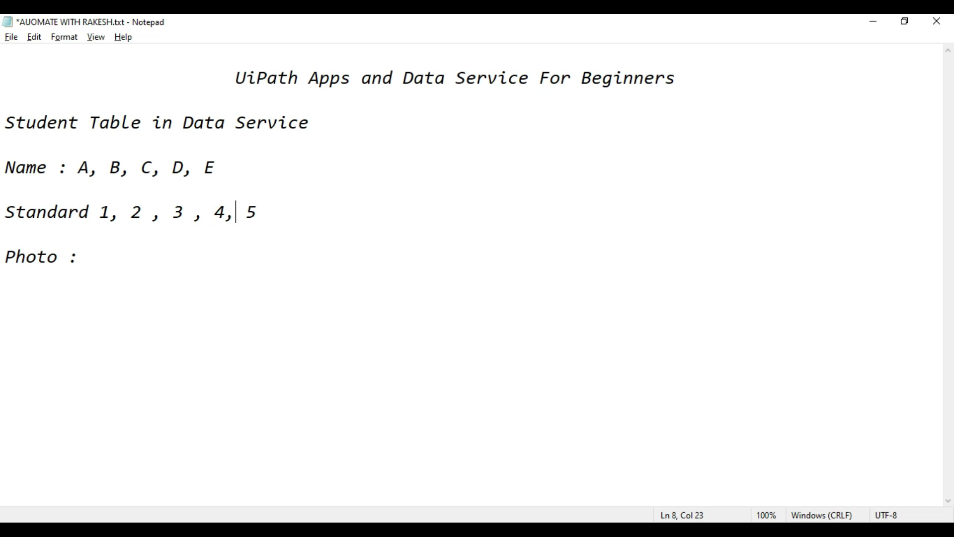
click(102, 260)
click(100, 271)
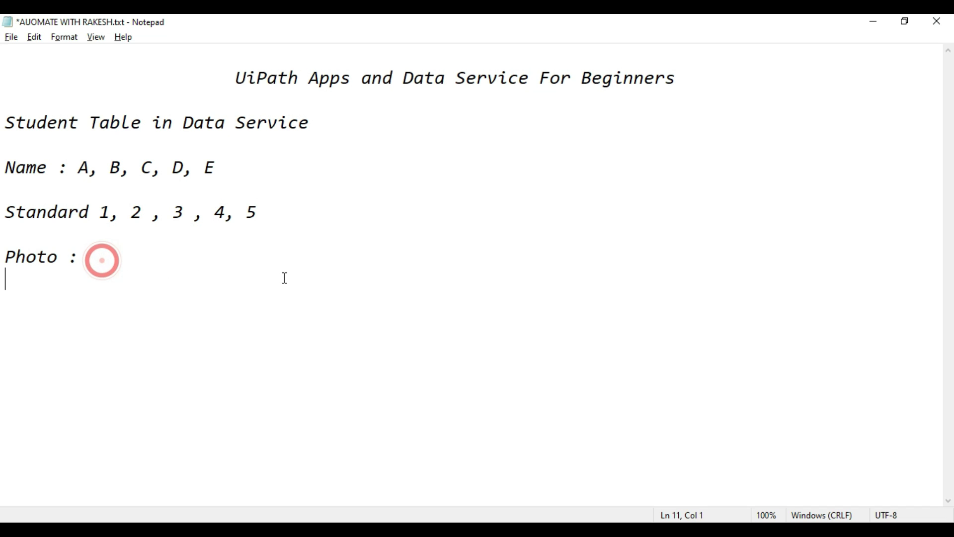
click(320, 253)
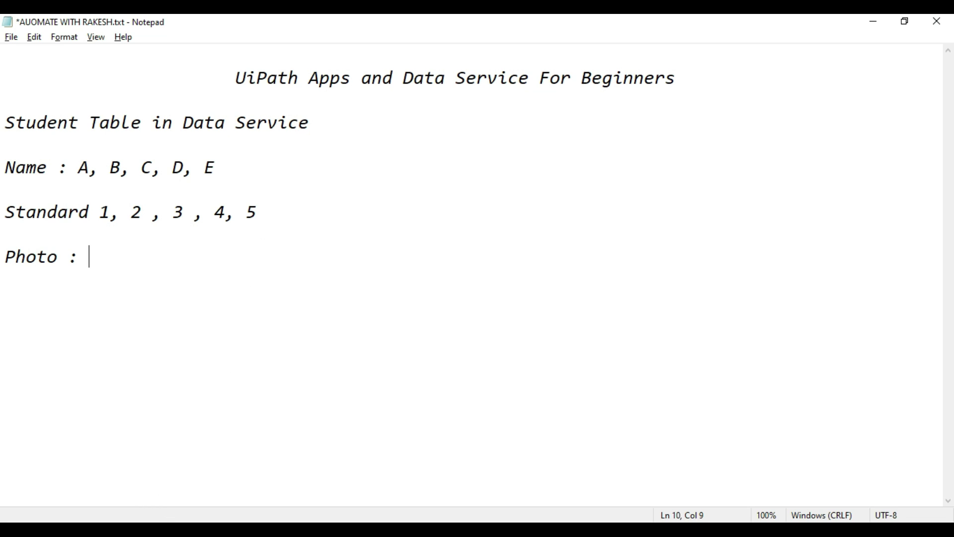
Switch to the browser and show the list of entities in Data Service.
key(alt+Tab)
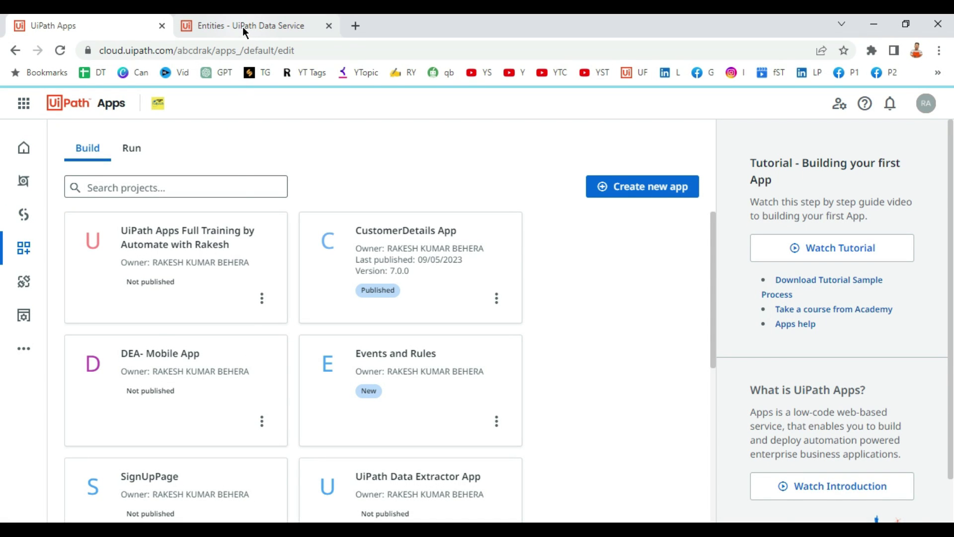
click(242, 25)
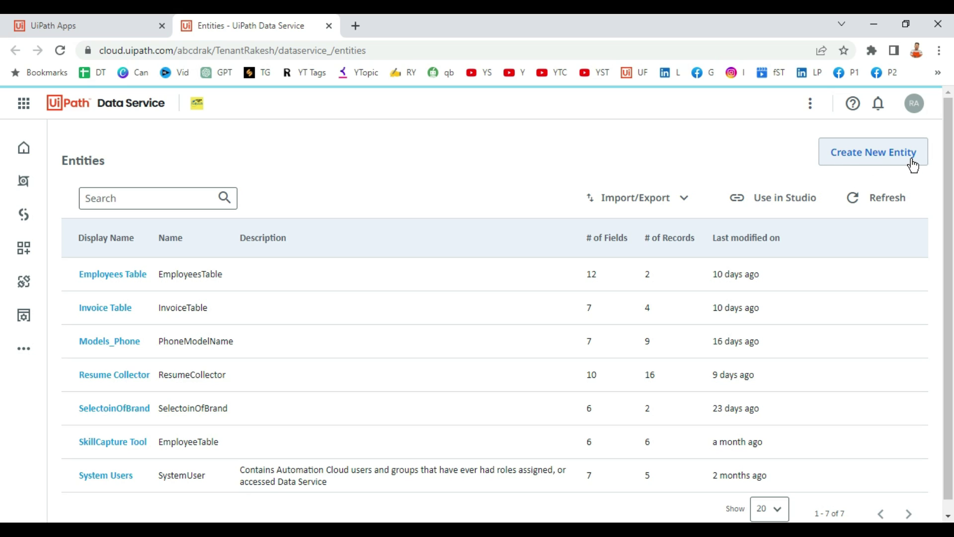
Switch to Notepad and add the line "Entity = table" below the Photo line, separated by a blank line.
click(115, 529)
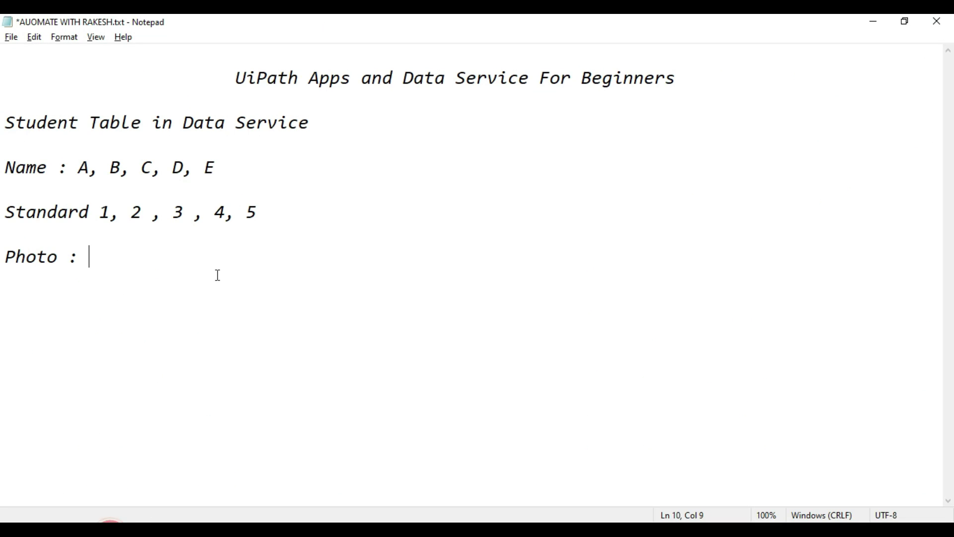
key(Return)
key(Return)
text(Entity =)
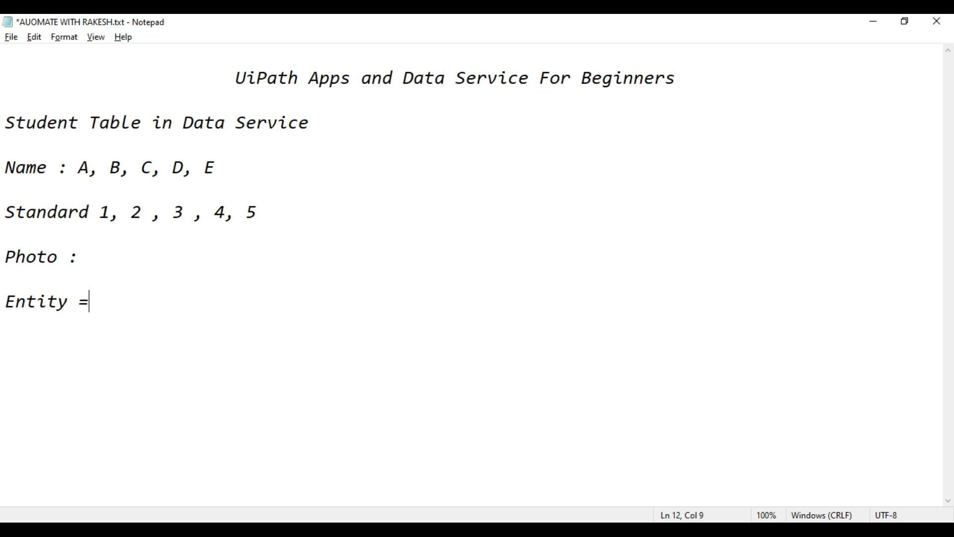
text( table)
drag(12, 124, 142, 121)
click(16, 301)
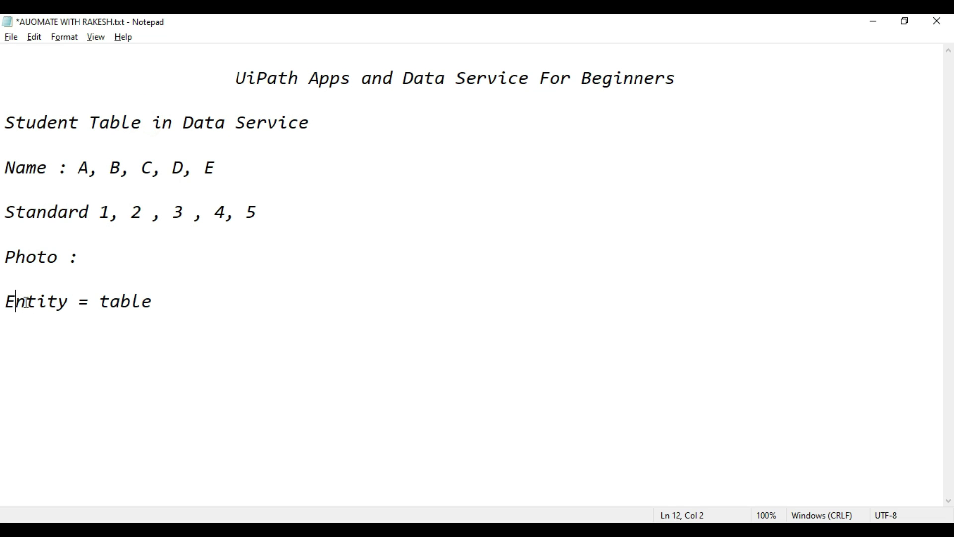
double_click(134, 305)
Switch to Data Service in the browser and create a new entity with the display name Students.
key(alt+Tab)
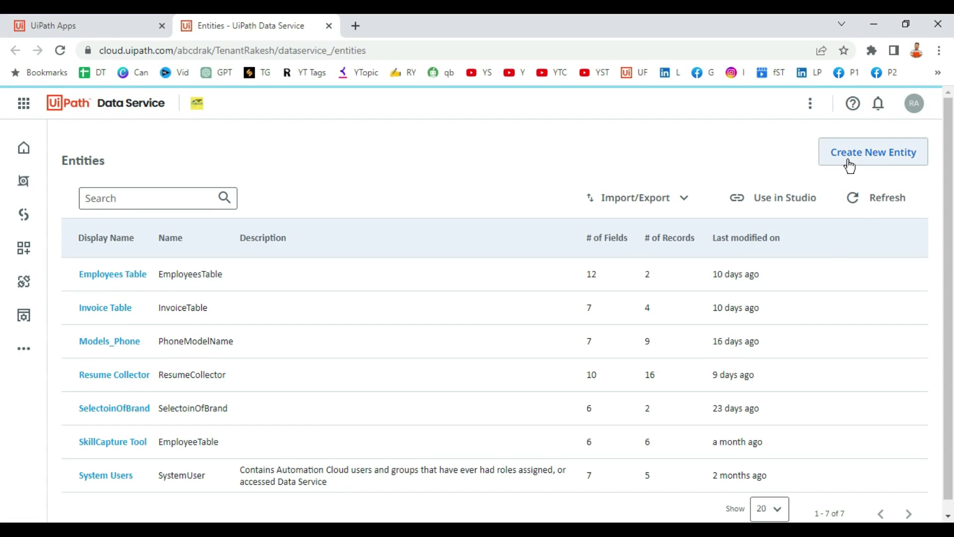
click(890, 164)
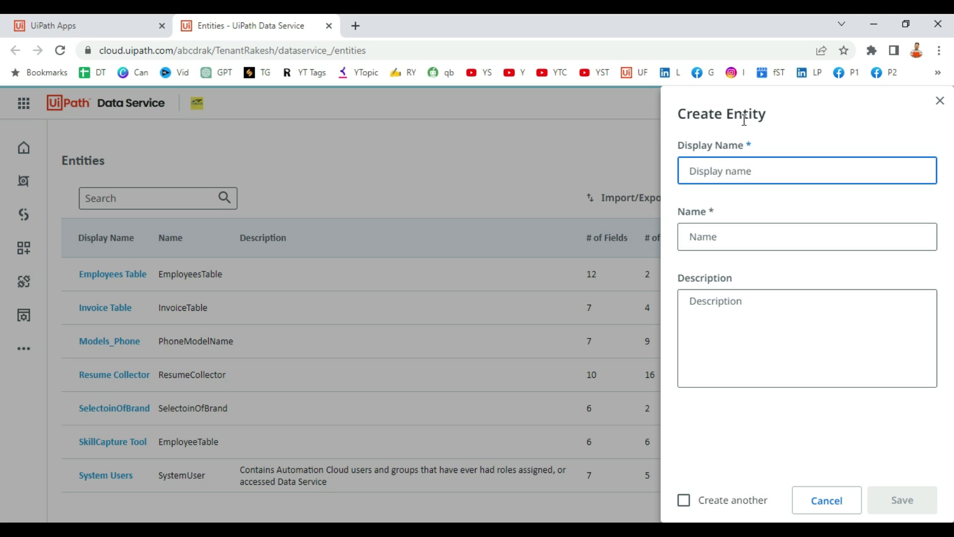
text(S)
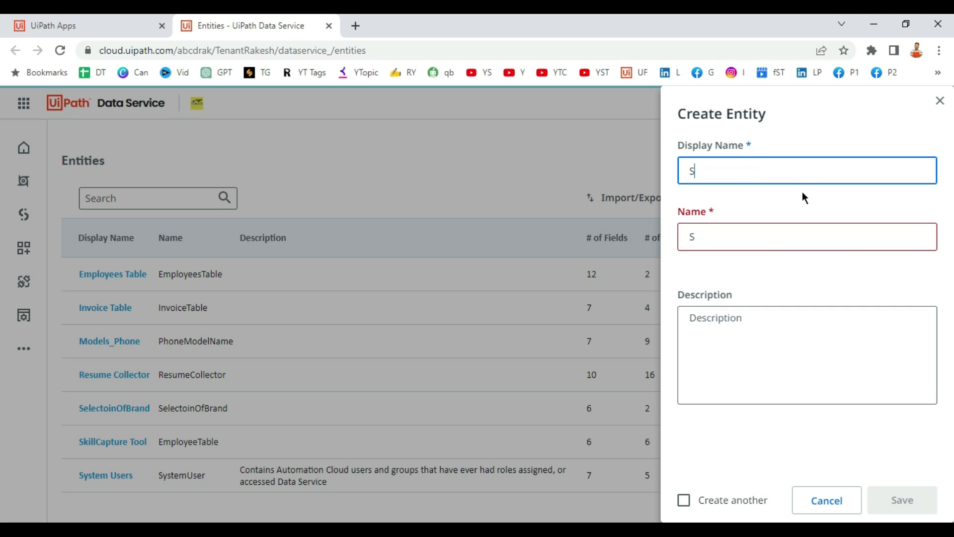
text(tudents)
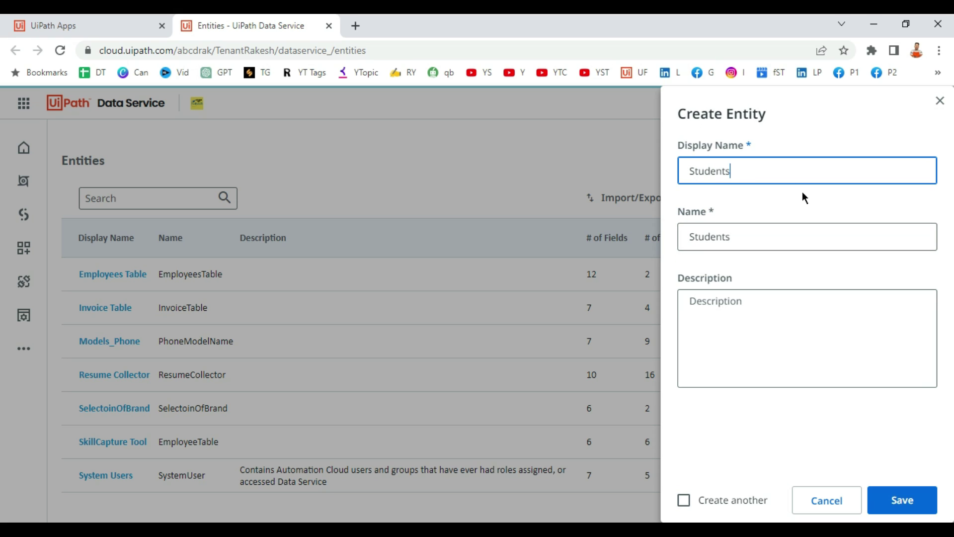
click(917, 508)
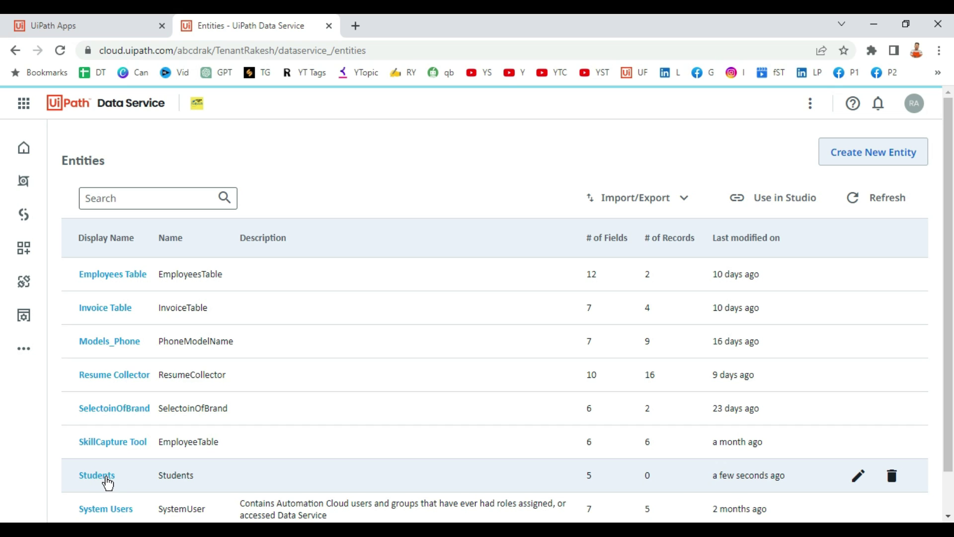
Open the Students entity and view its fields and its data.
click(104, 477)
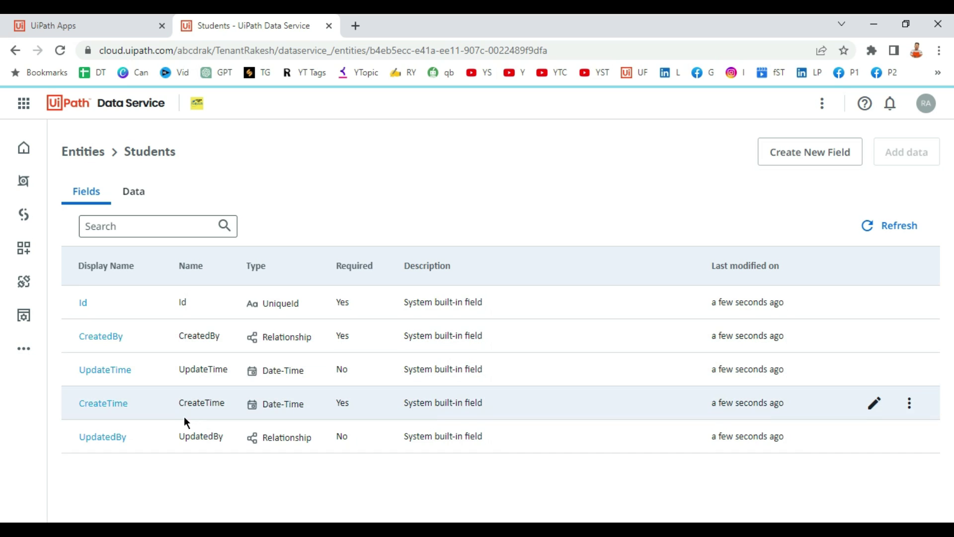
click(132, 199)
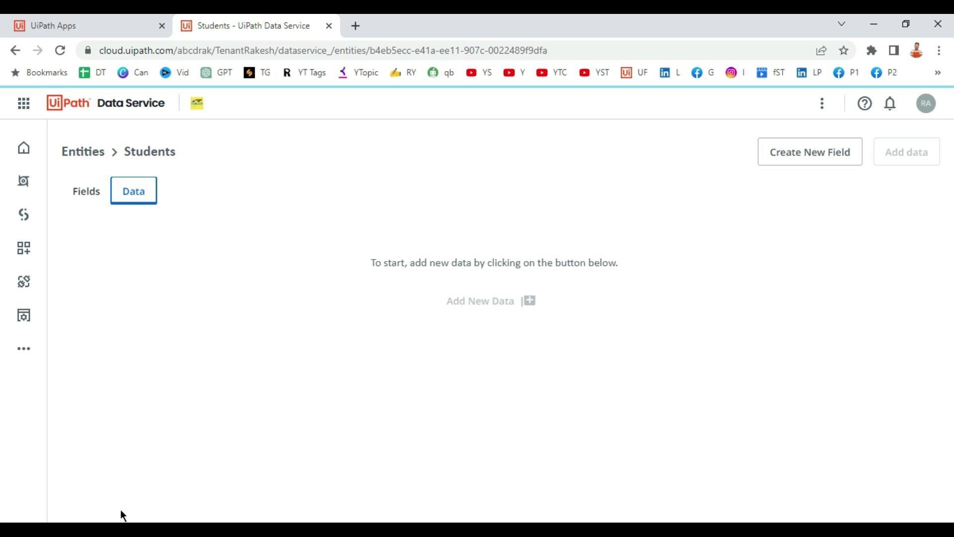
Switch to Notepad and review the planned Name and Standard fields.
click(123, 528)
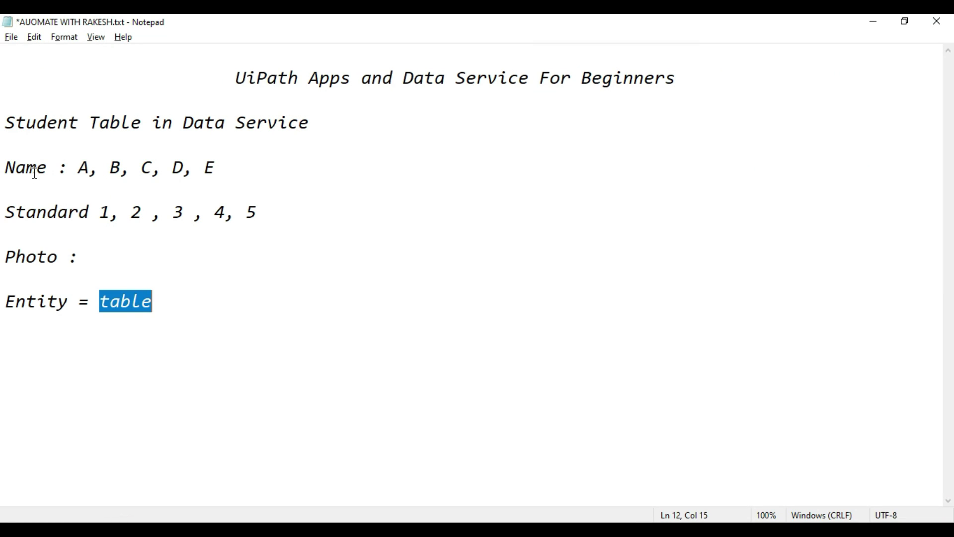
click(35, 171)
click(30, 223)
click(21, 172)
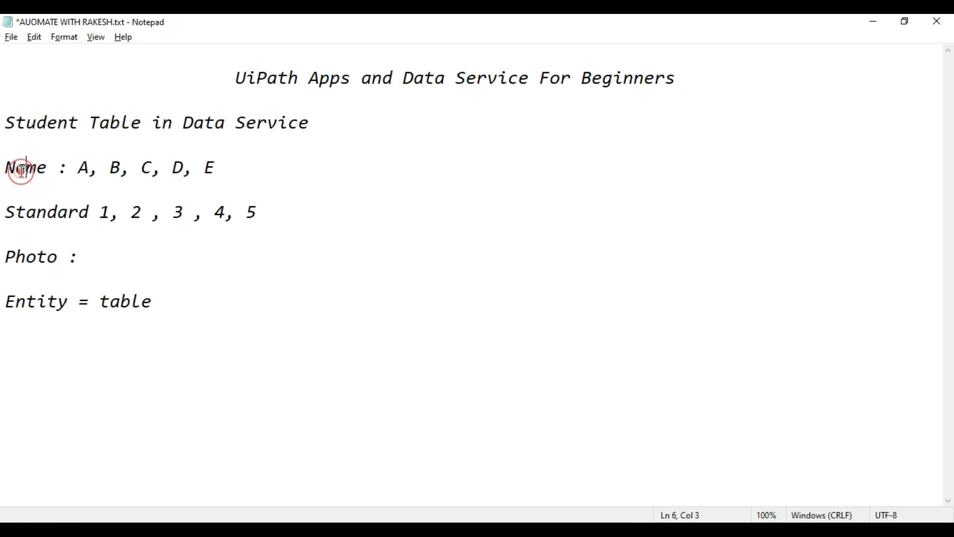
Review the planned Standard and Photo fields in the notes and highlight the Name, Standard and Photo lines.
double_click(48, 214)
click(50, 261)
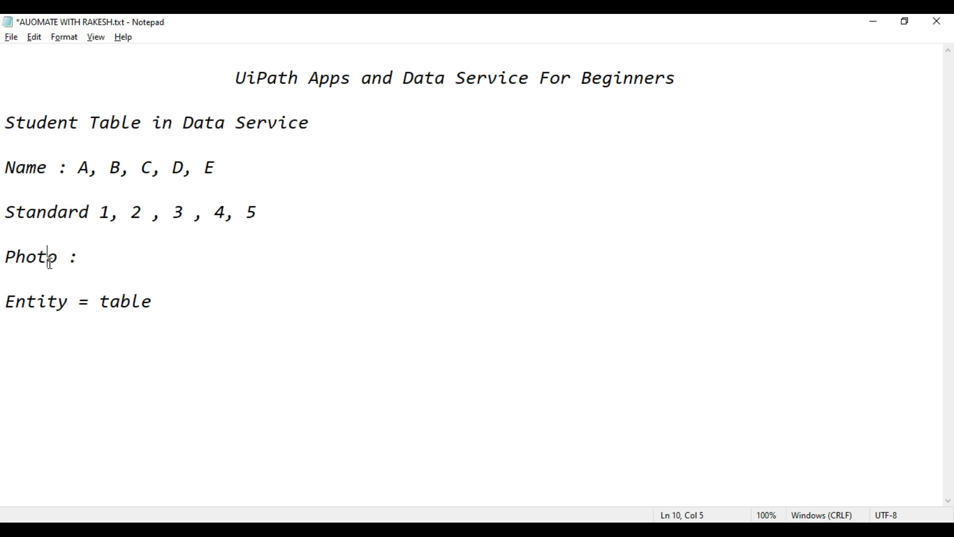
double_click(49, 263)
drag(86, 260, 9, 160)
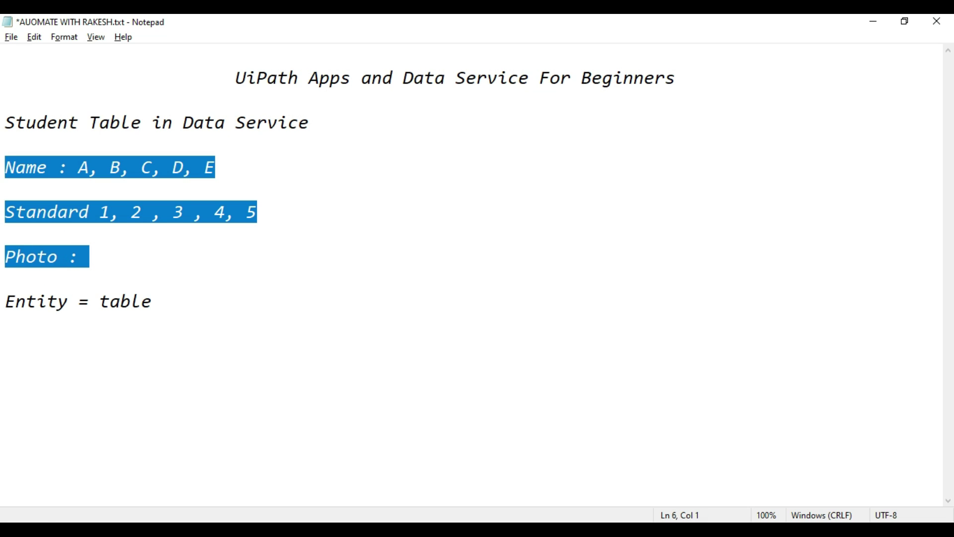
Switch to Data Service in the browser, create a Text field called Name in the Students entity, and check it in the field list.
key(alt+Tab)
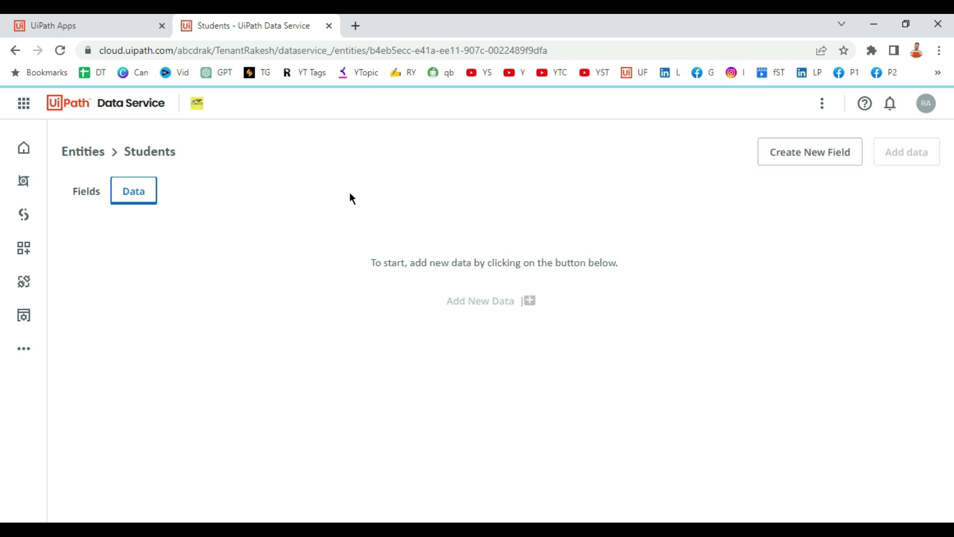
click(792, 159)
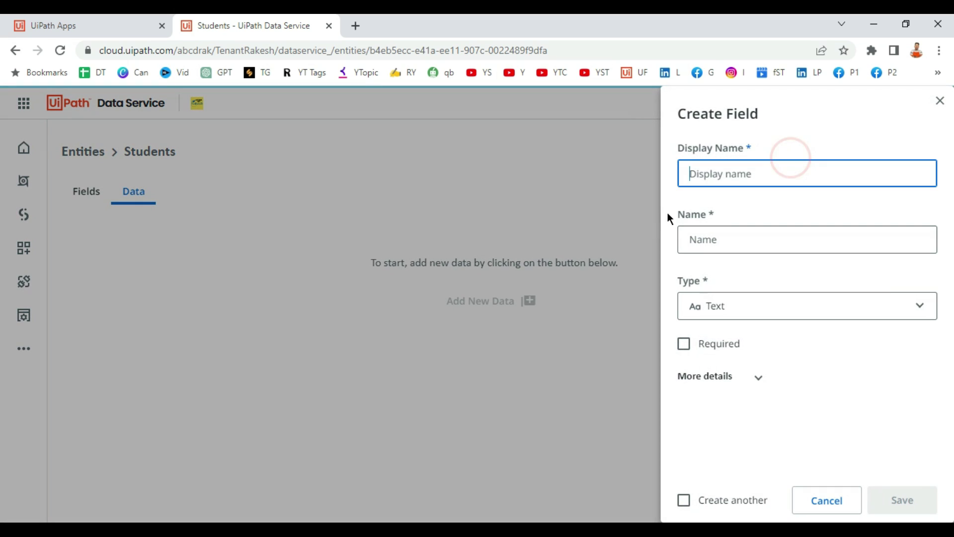
click(732, 172)
text(Name)
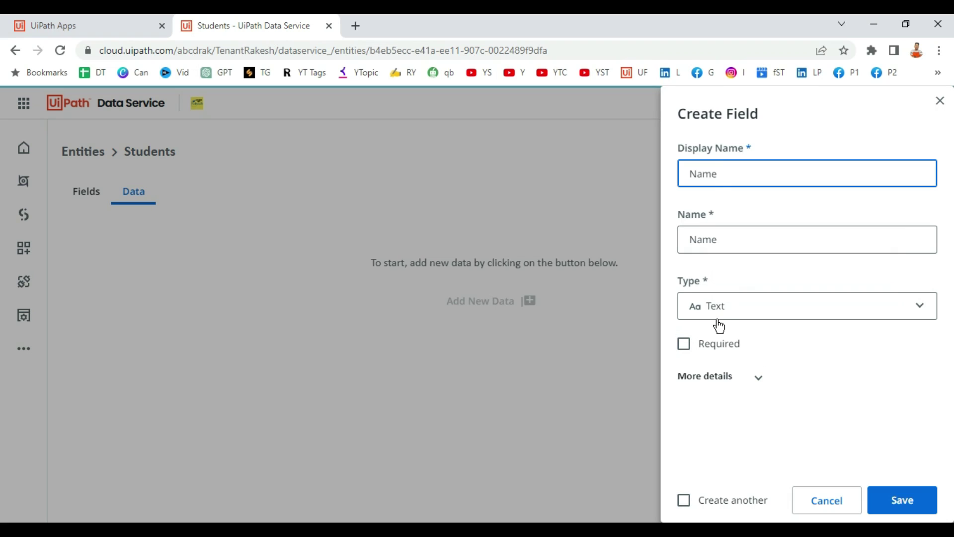
click(909, 497)
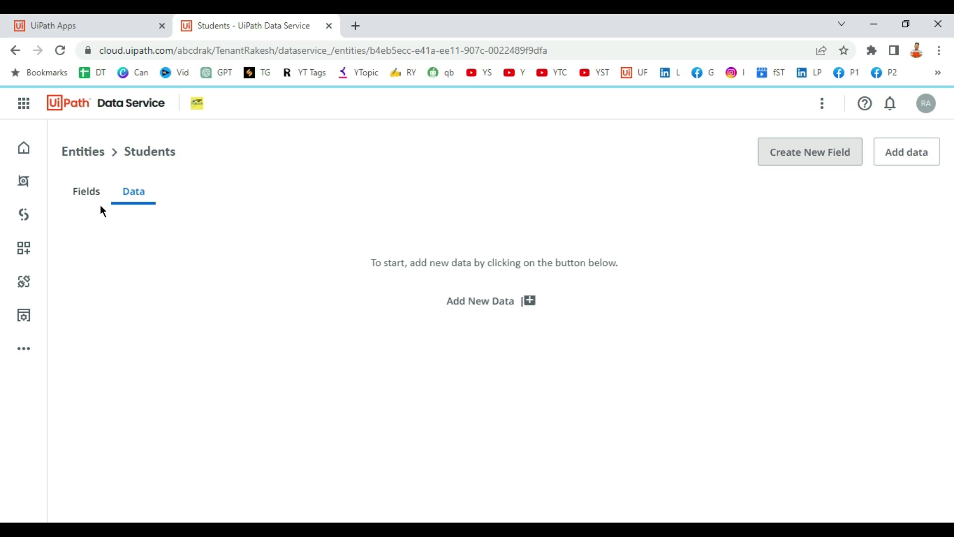
click(79, 199)
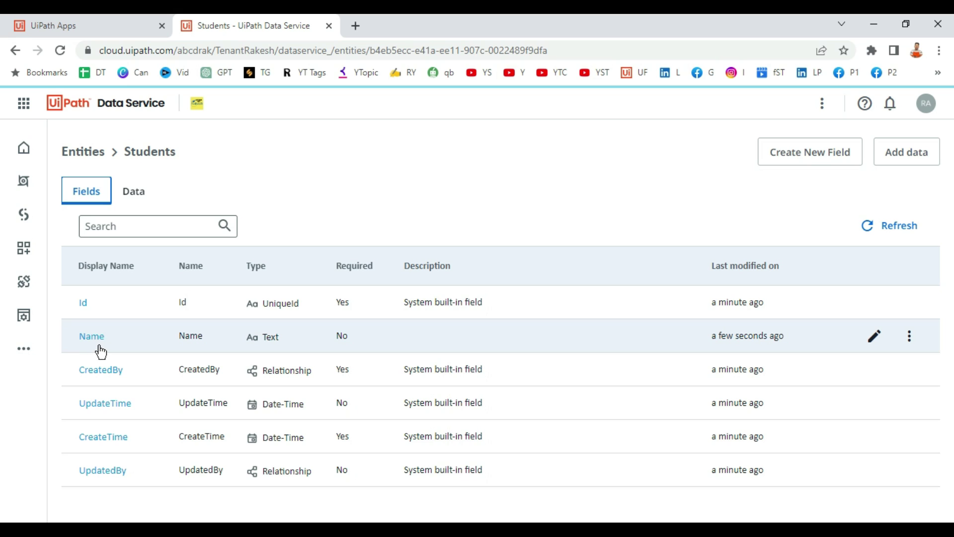
double_click(276, 338)
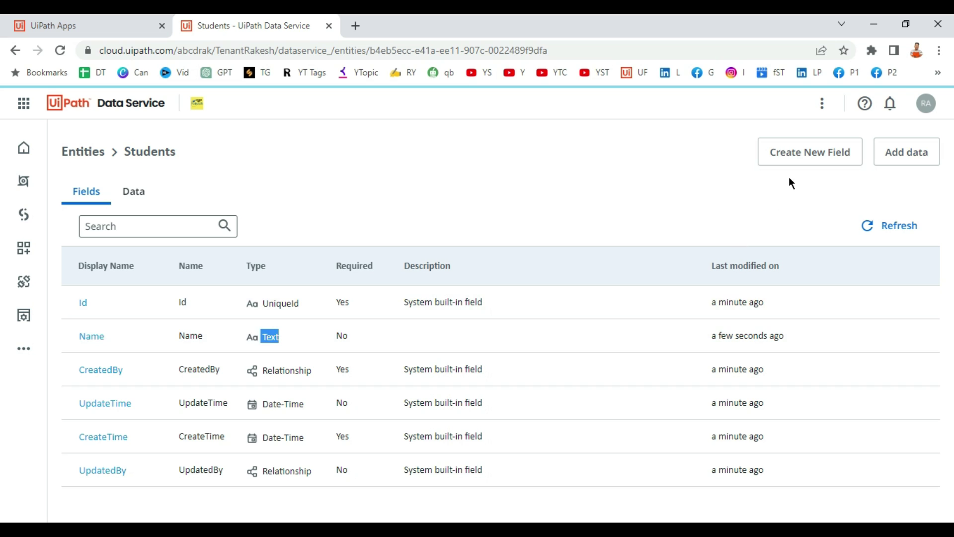
Start a new field in the Students entity with the display name Standard and the type Number.
click(808, 158)
click(734, 175)
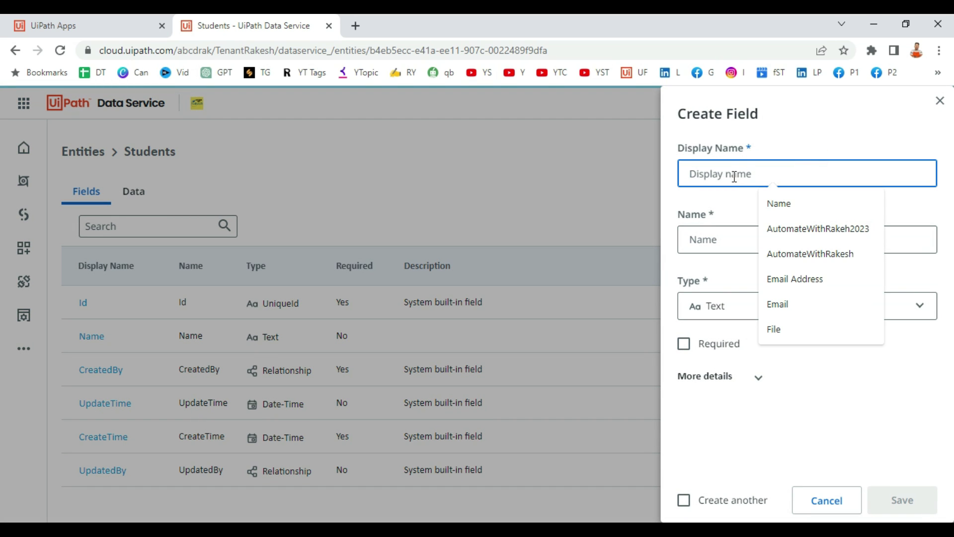
click(708, 179)
text(Standard)
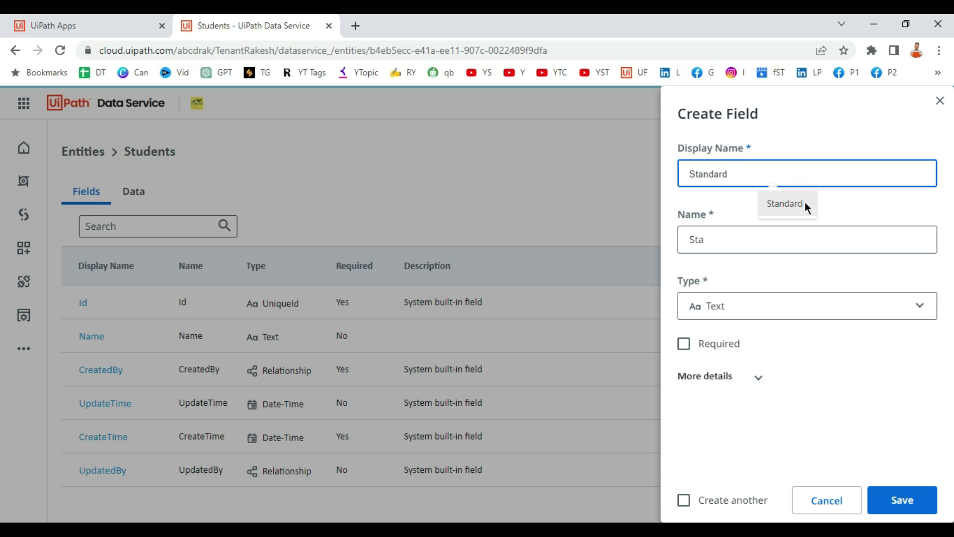
click(805, 205)
click(752, 314)
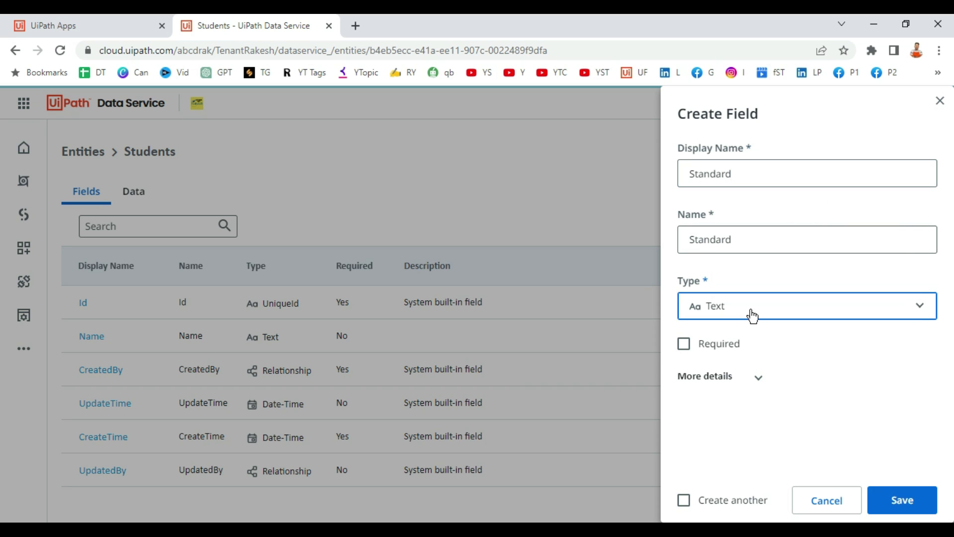
click(752, 314)
click(736, 331)
Set the Standard field's decimal places to 0 and save the field.
click(756, 381)
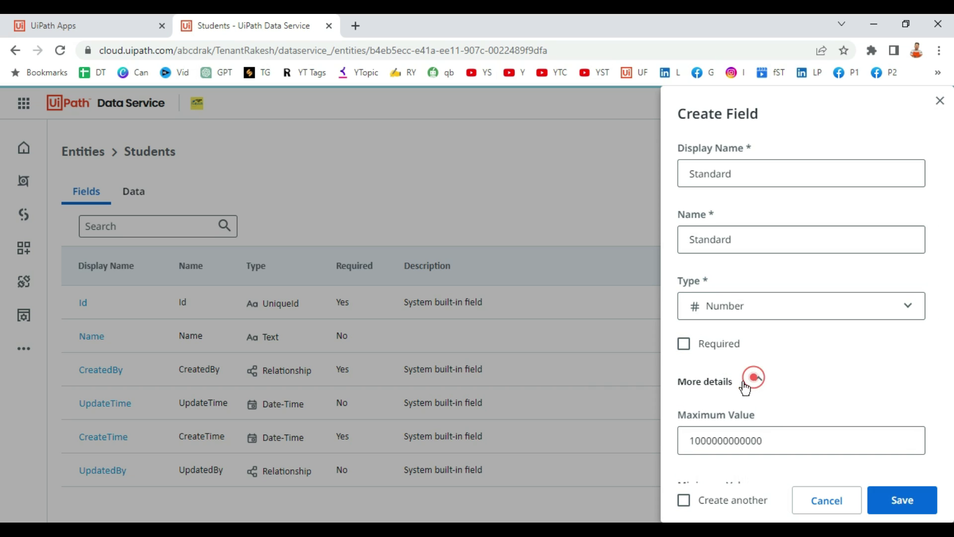
scroll(812, 394, down, 3)
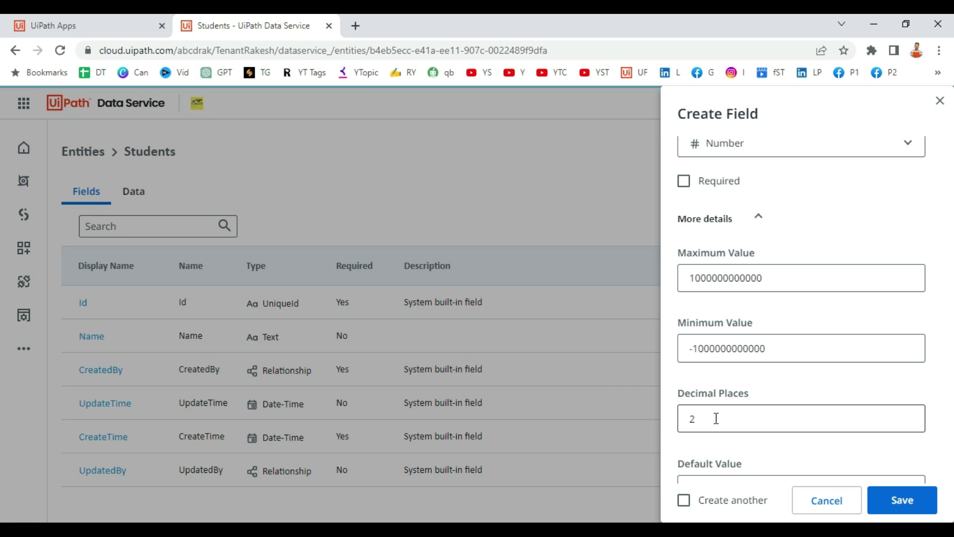
drag(705, 421, 681, 418)
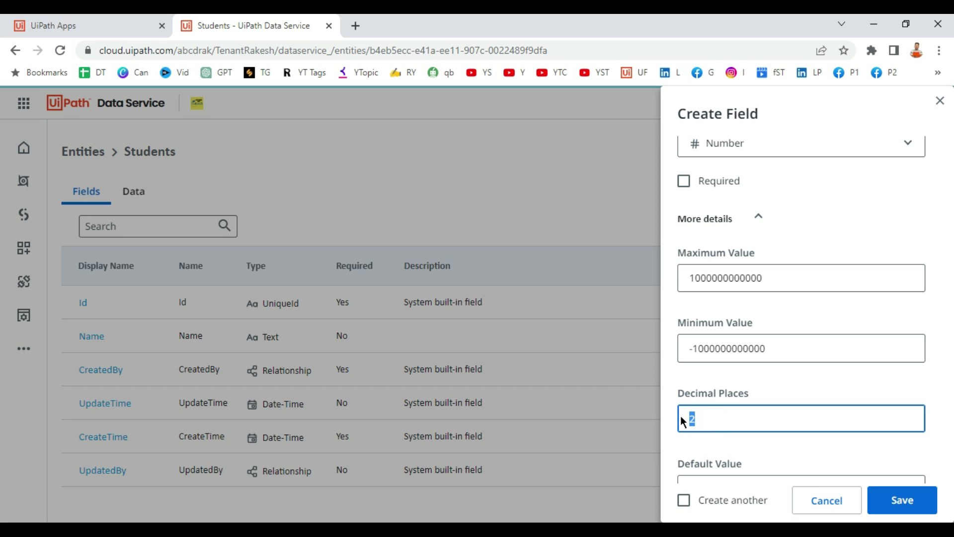
key(BackSpace)
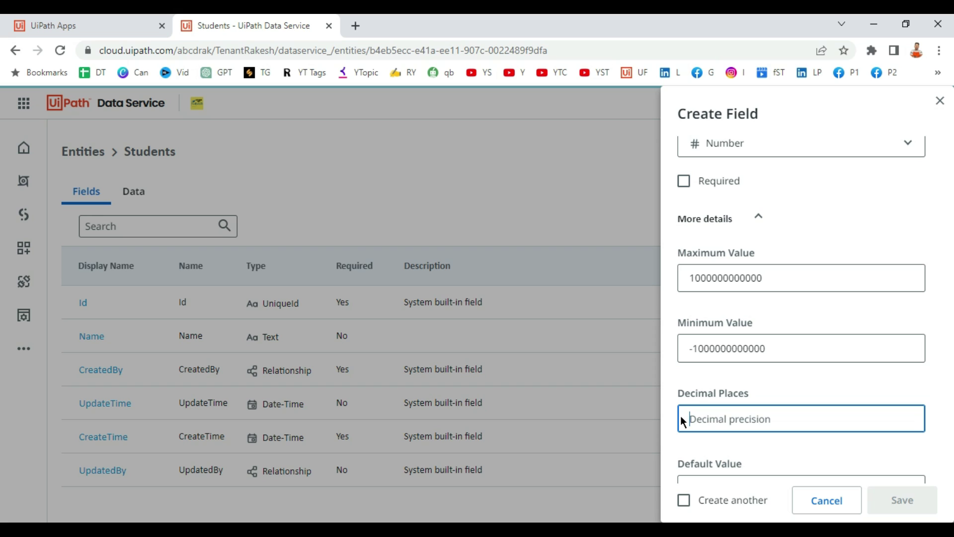
click(779, 446)
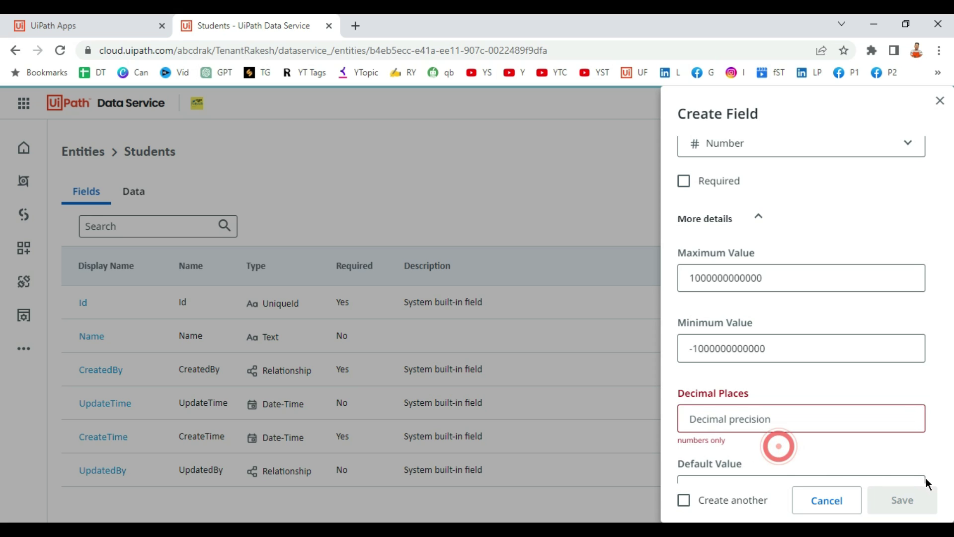
click(714, 415)
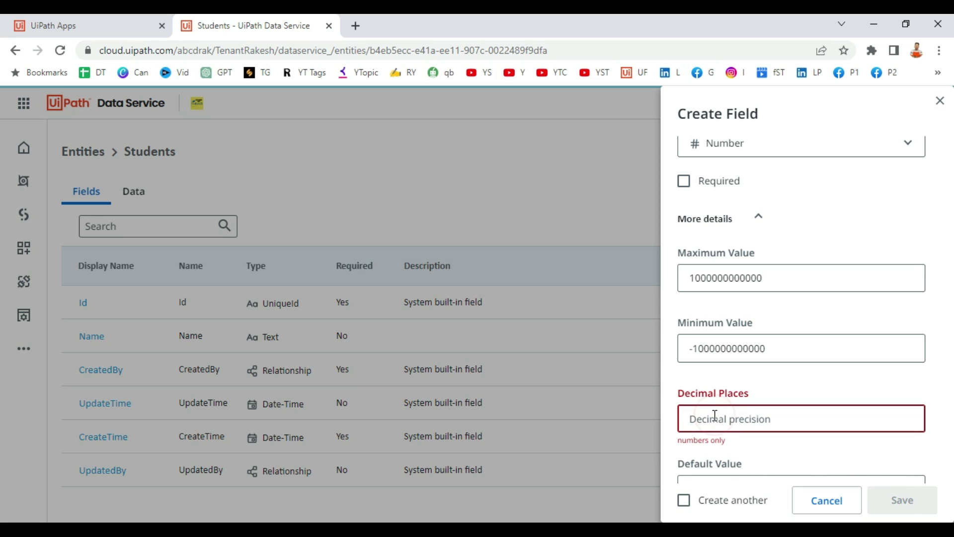
text(0)
click(812, 447)
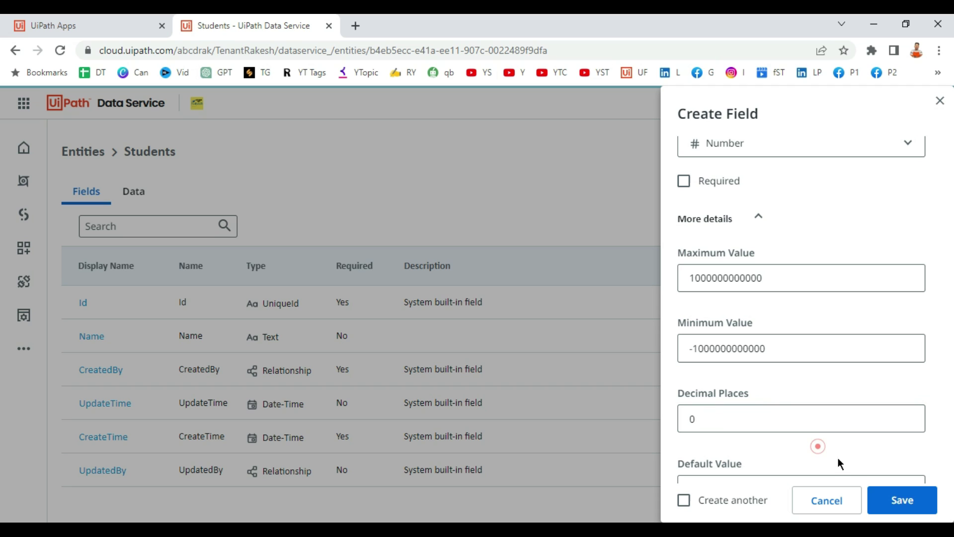
click(902, 499)
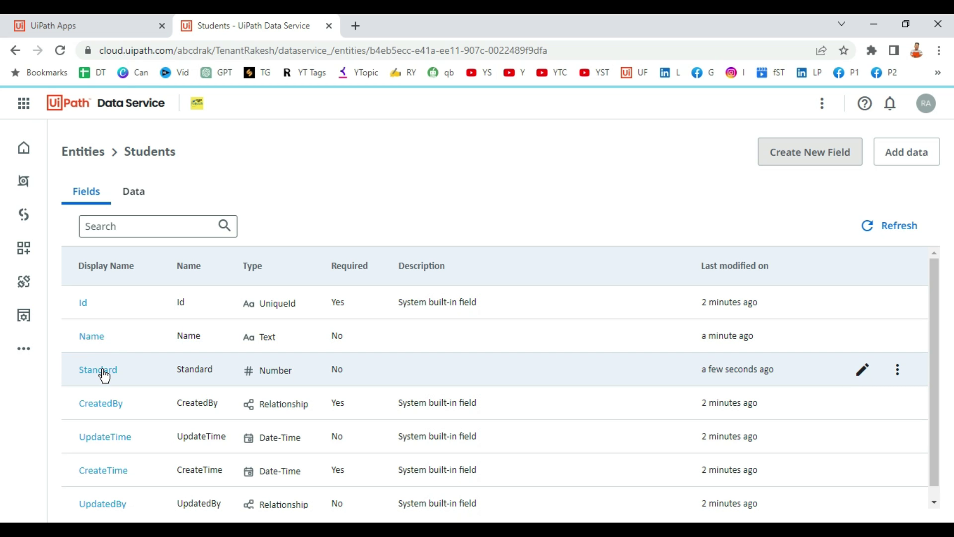
Create a field called Photo with the type File in the Students entity and save it.
click(782, 157)
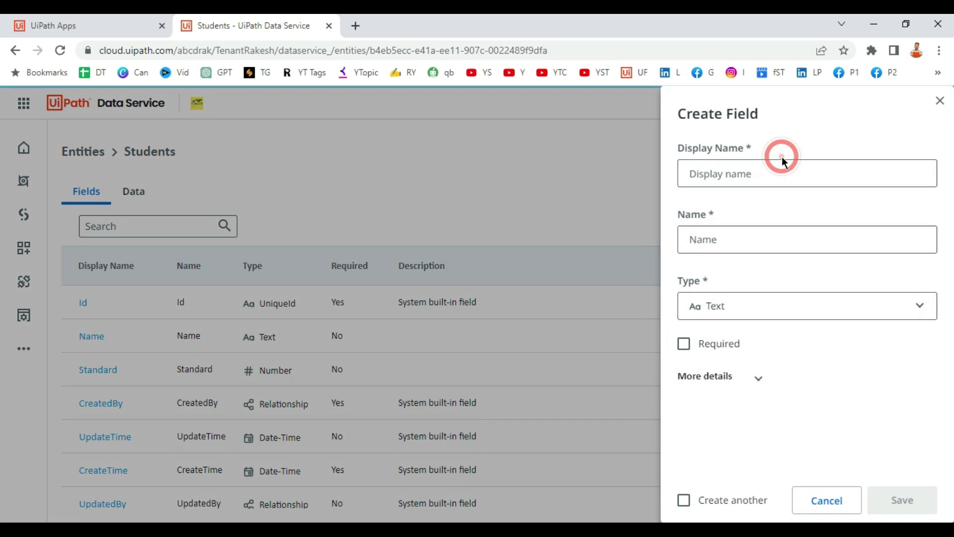
text(Photo)
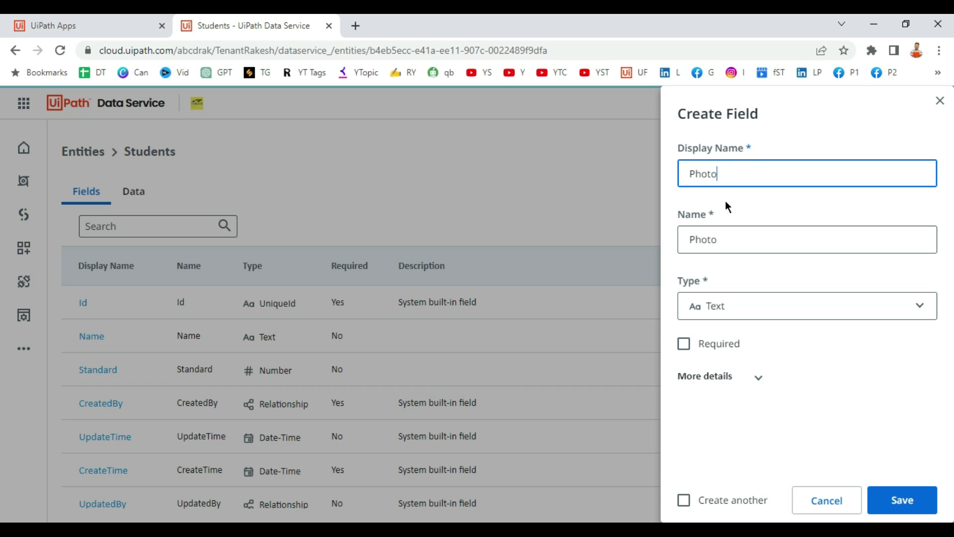
click(768, 313)
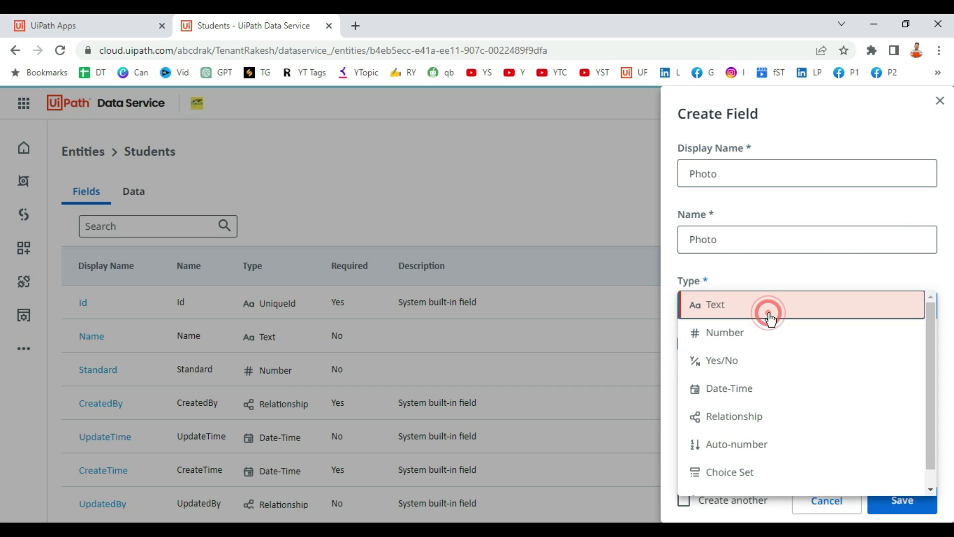
scroll(747, 453, down, 1)
click(720, 481)
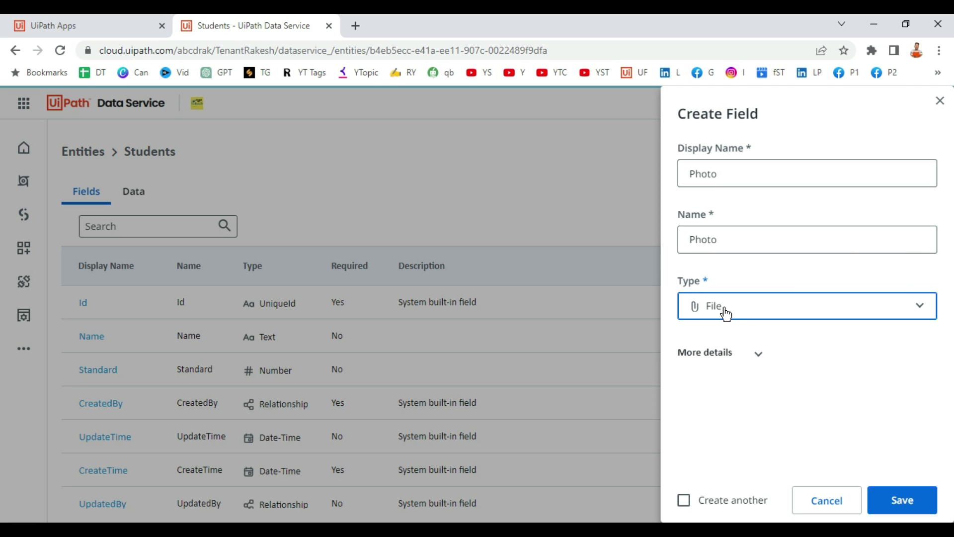
click(754, 359)
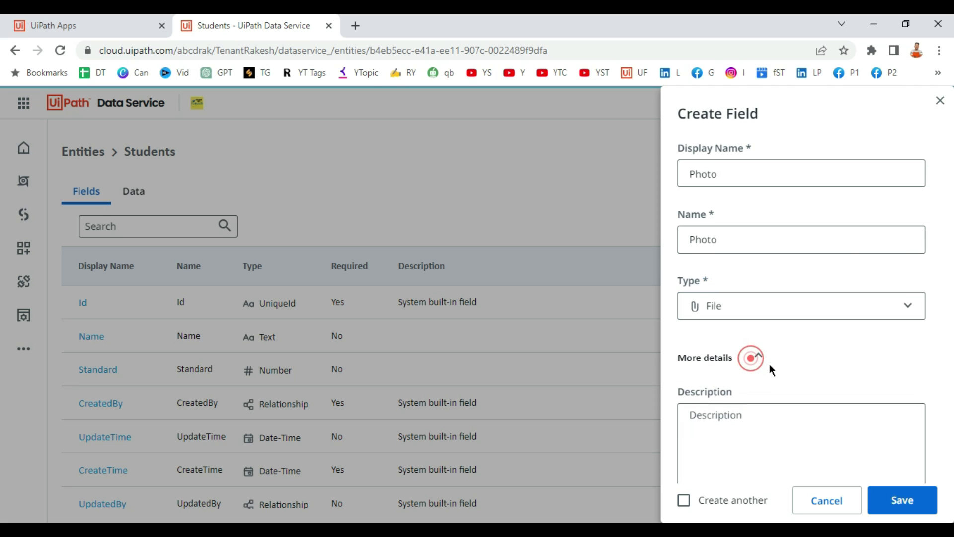
scroll(775, 378, down, 3)
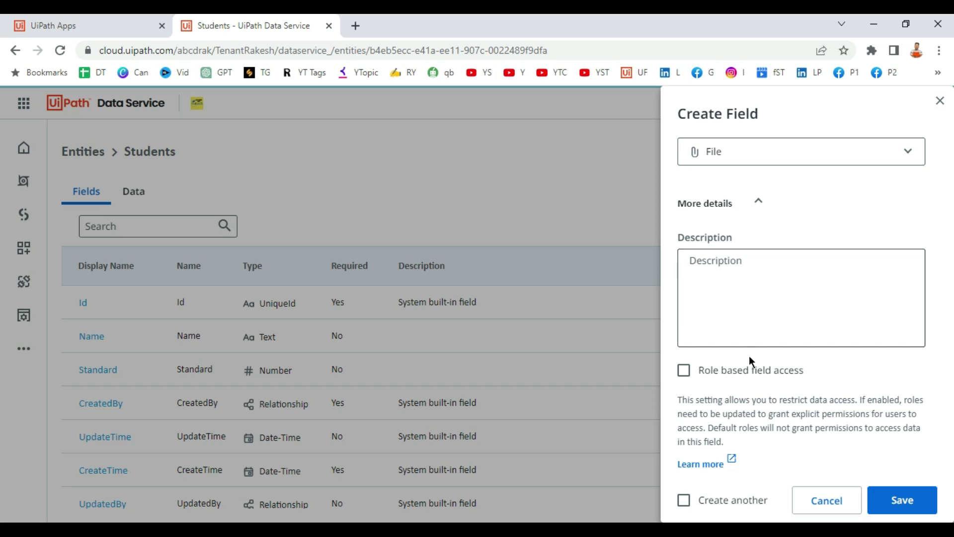
scroll(778, 308, up, 3)
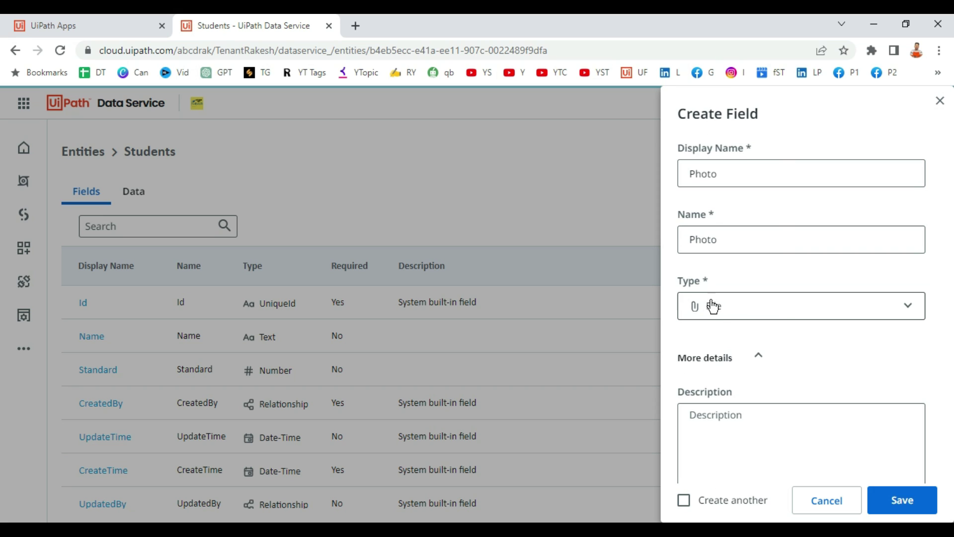
click(906, 501)
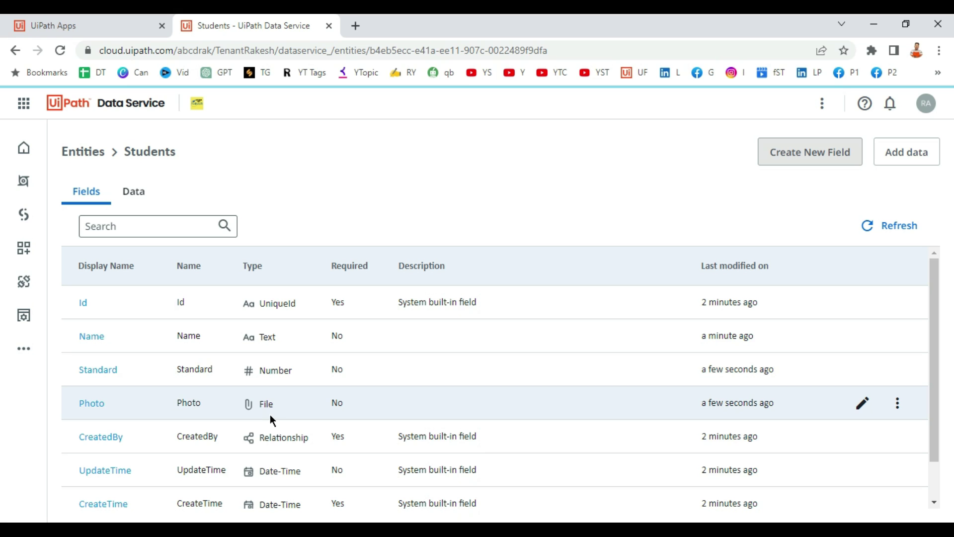
View the Students entity's data, and switch to Notepad to review the planned Name, Standard and Photo values.
click(139, 189)
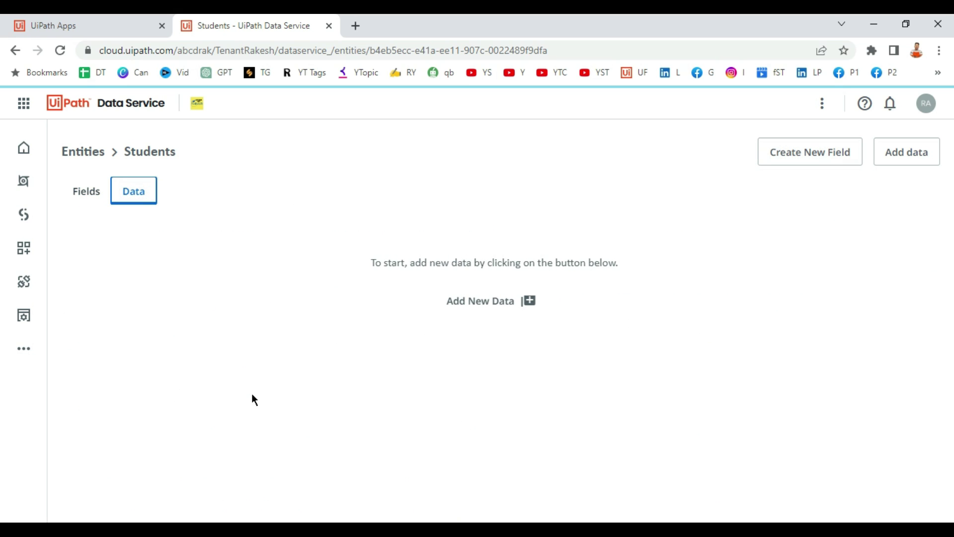
click(111, 530)
click(27, 166)
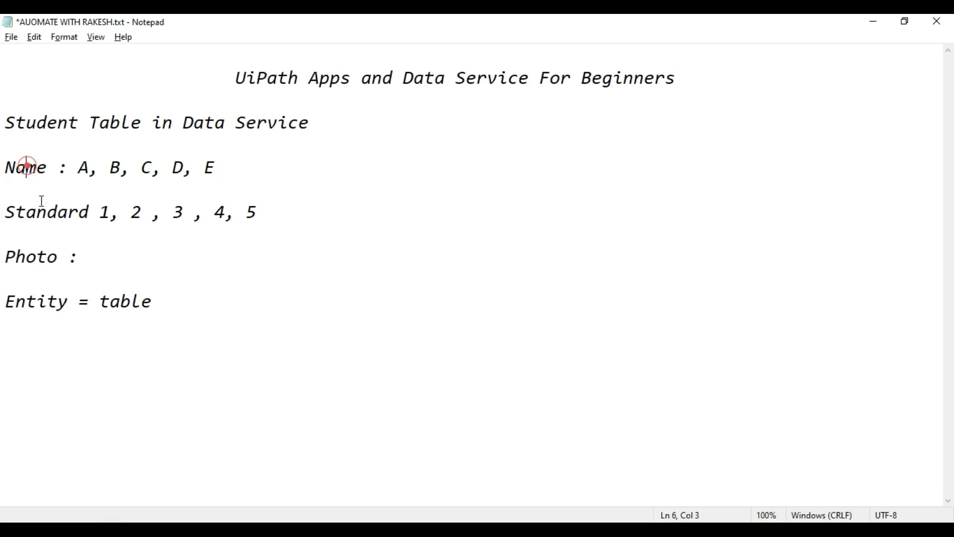
click(43, 212)
click(43, 274)
Switch to Data Service and start a new Students record with Name A and Standard 1.
key(alt+Tab)
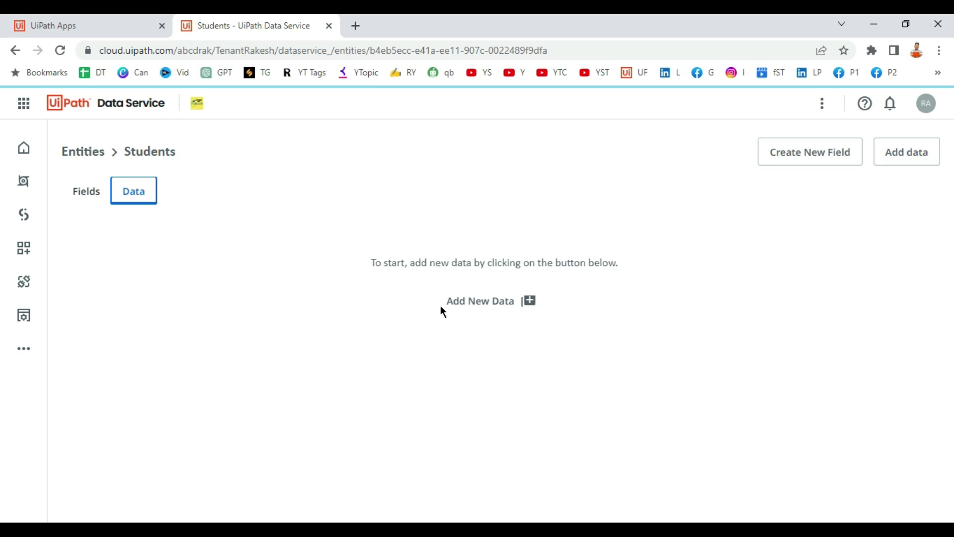
click(916, 154)
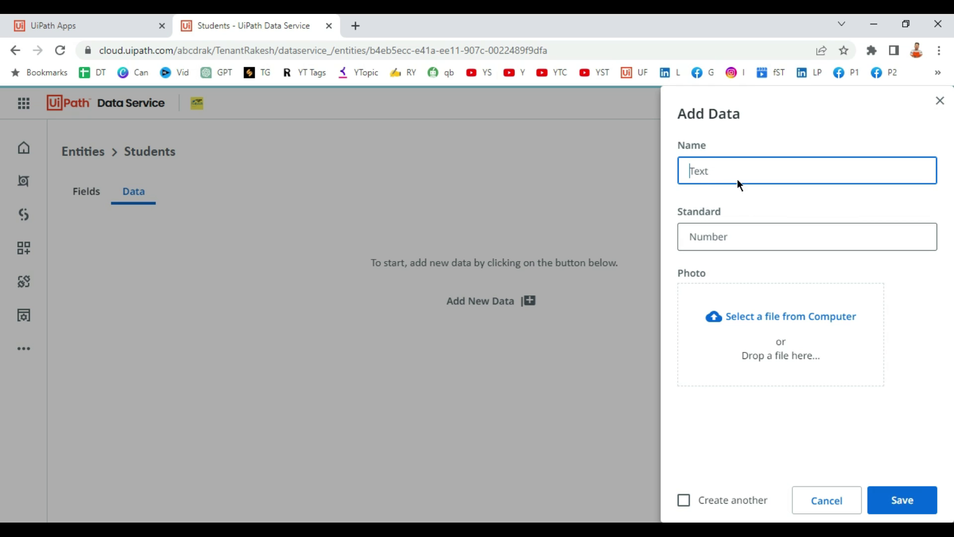
click(706, 174)
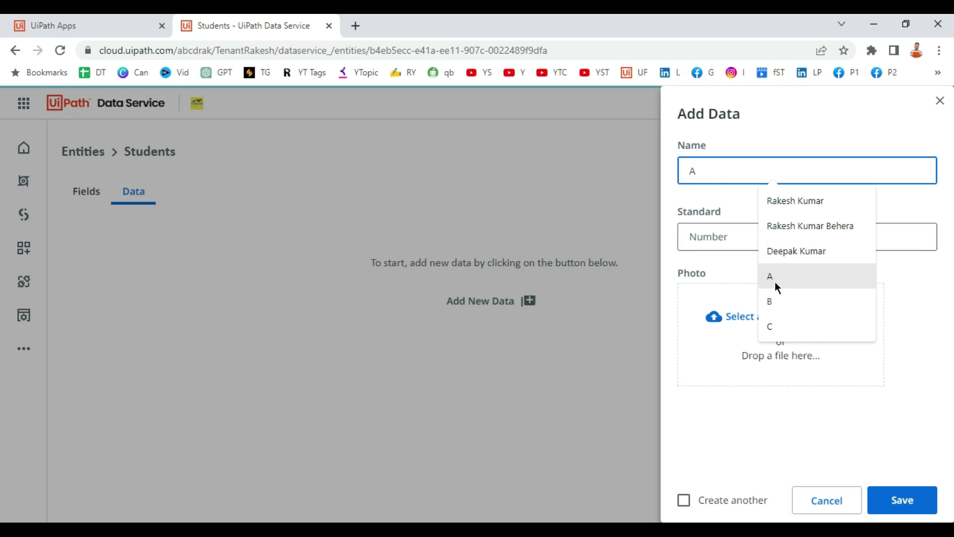
click(774, 281)
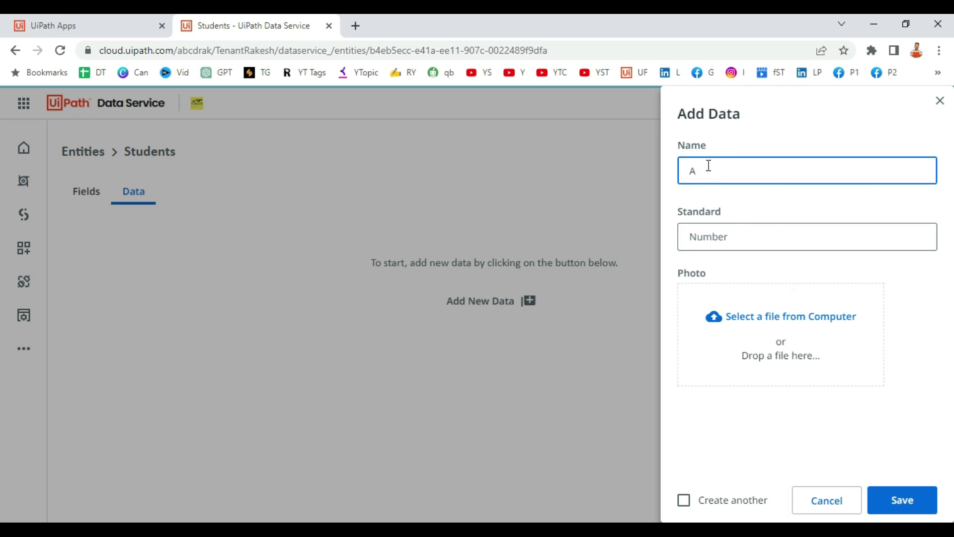
click(710, 237)
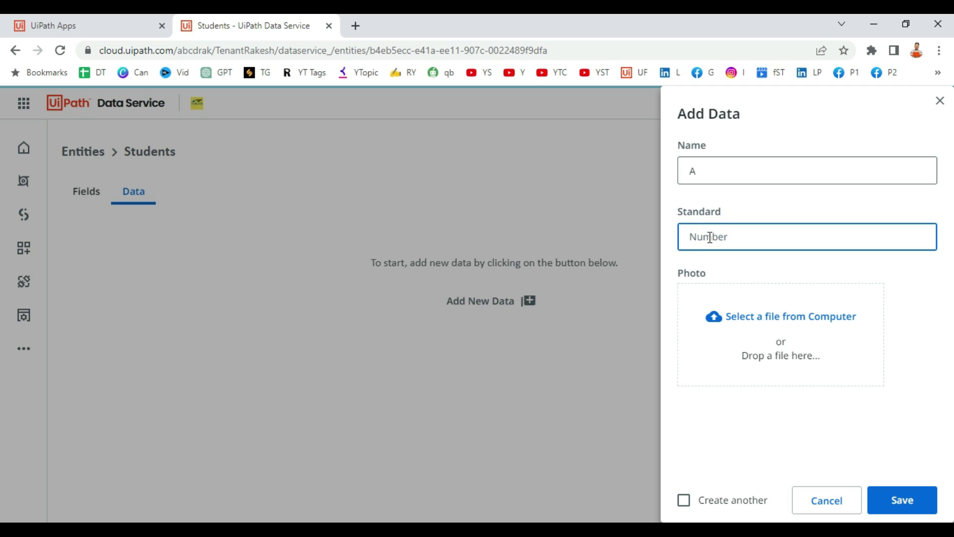
text(1)
click(855, 270)
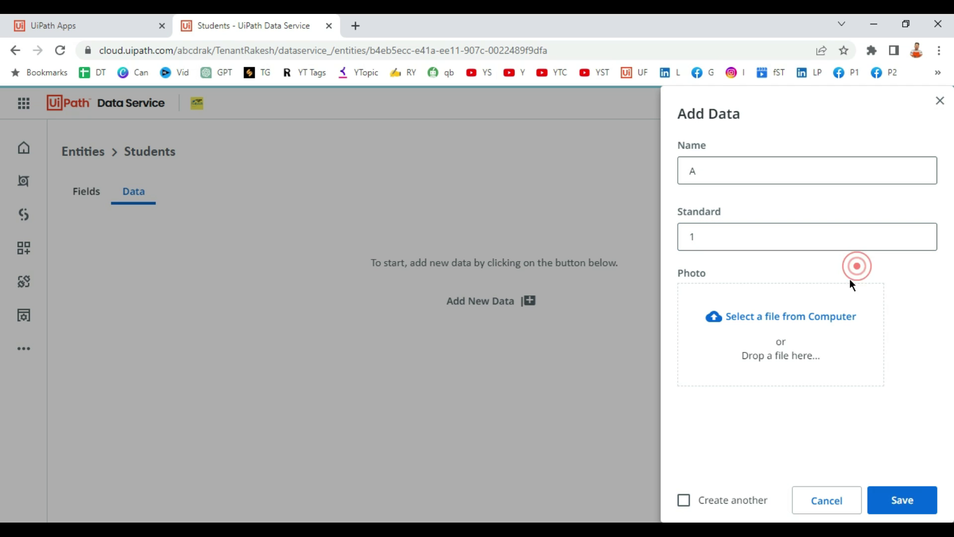
Attach A.png from the Student Photos folder in Pictures as the photo of record A and save the record.
click(781, 318)
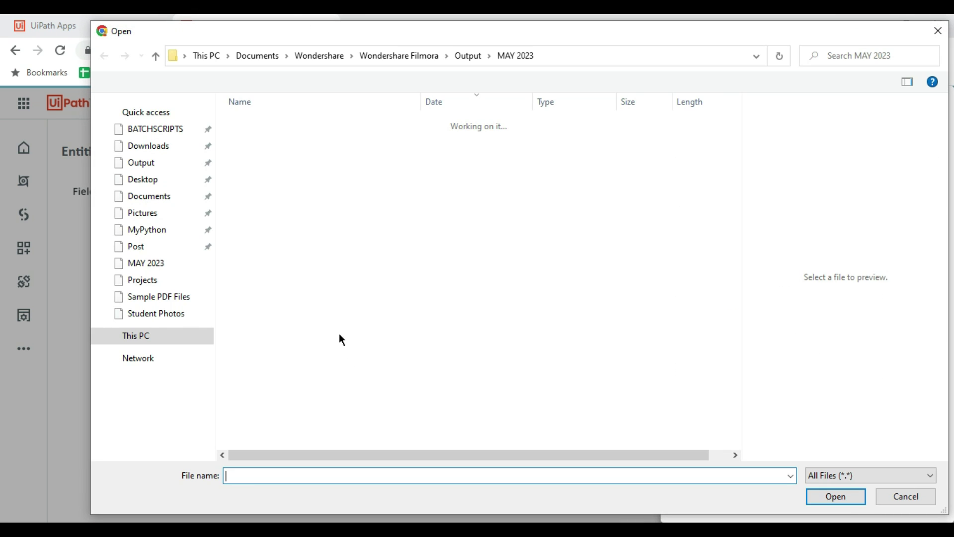
drag(212, 181, 210, 139)
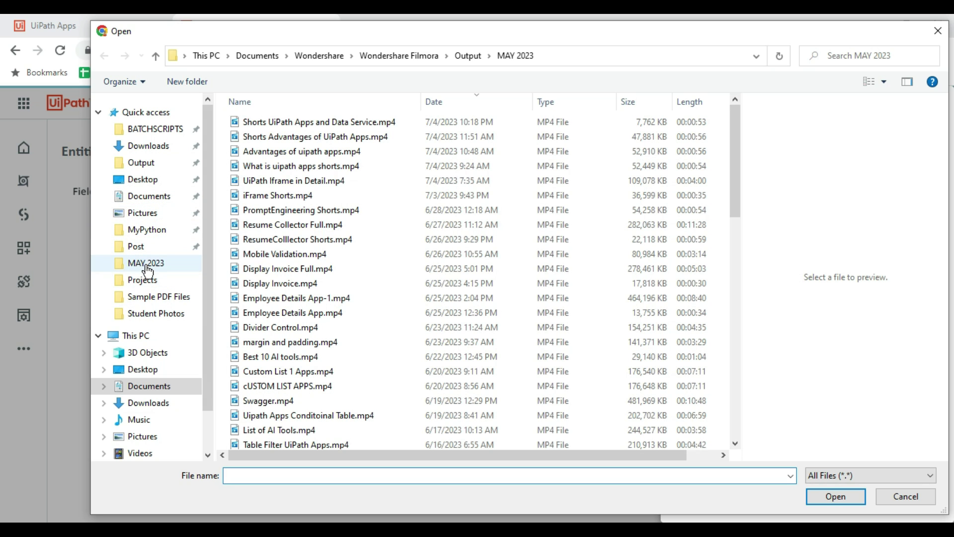
click(146, 213)
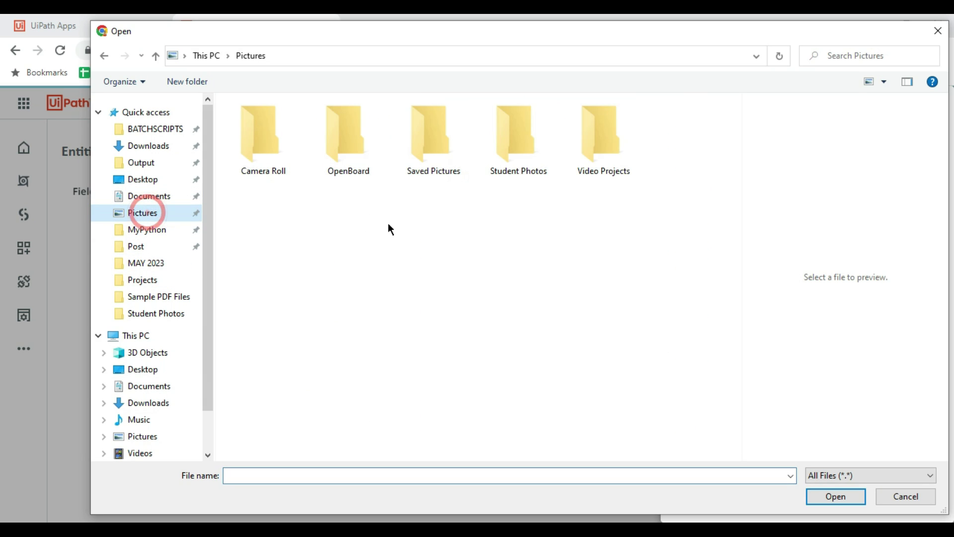
double_click(510, 161)
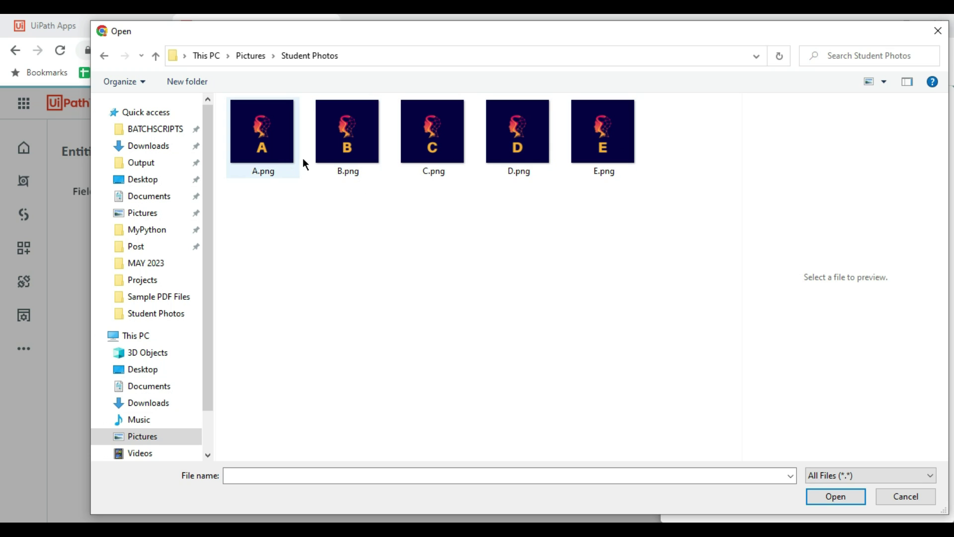
click(265, 147)
click(835, 496)
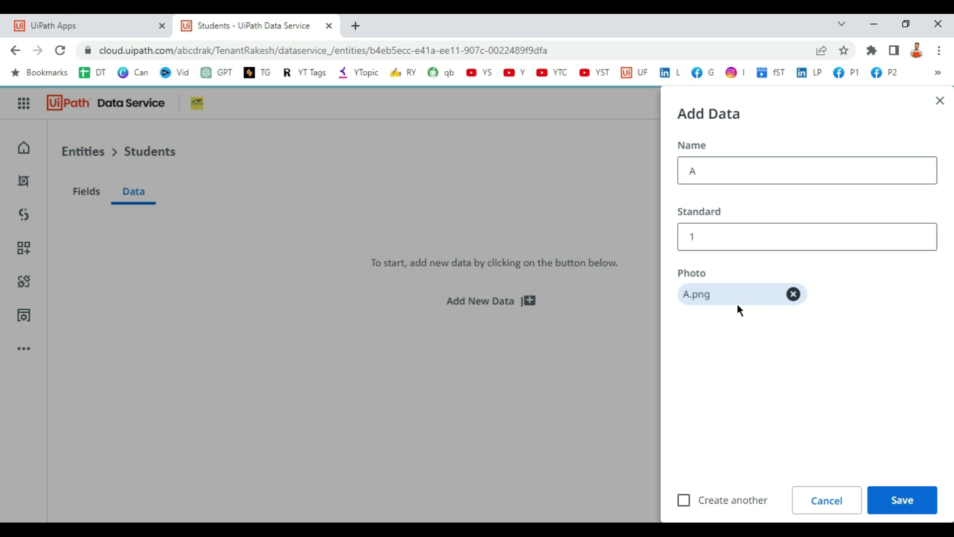
click(908, 503)
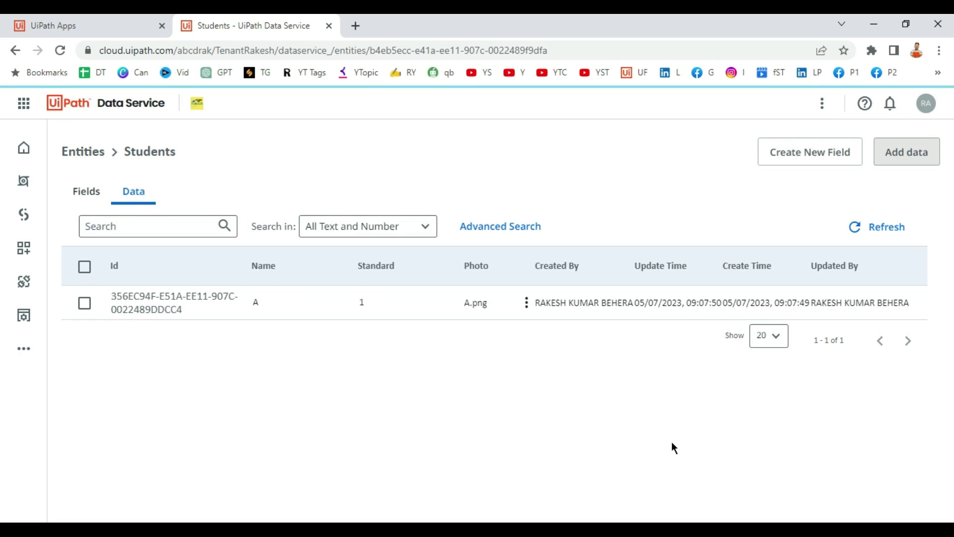
drag(125, 158, 203, 160)
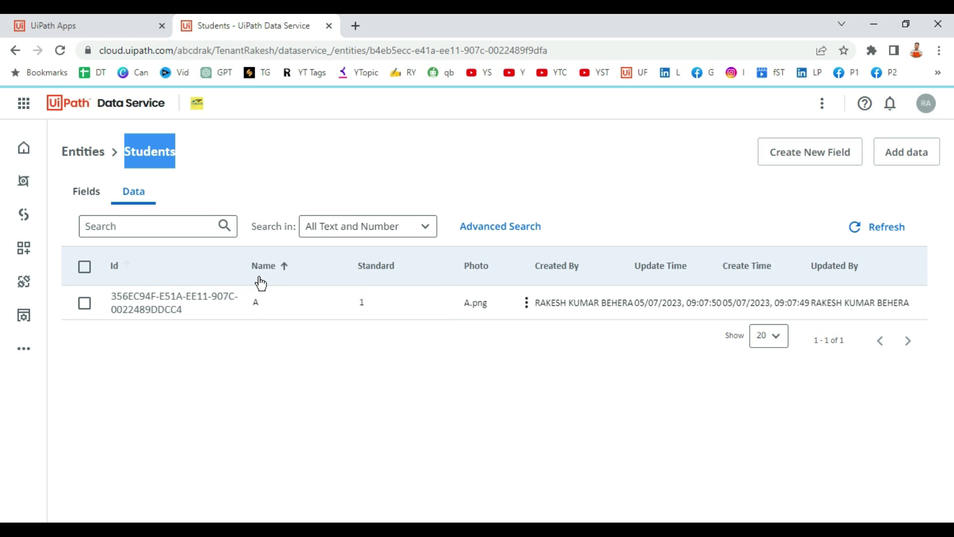
click(278, 282)
click(386, 282)
click(824, 158)
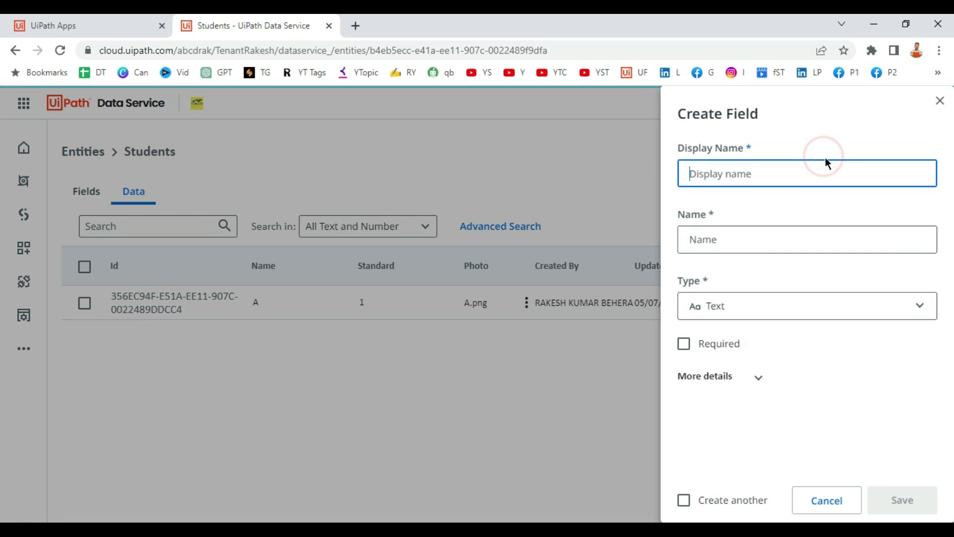
click(940, 102)
Add and save a Students record with Name B, Standard 2 and the photo B.png.
click(909, 152)
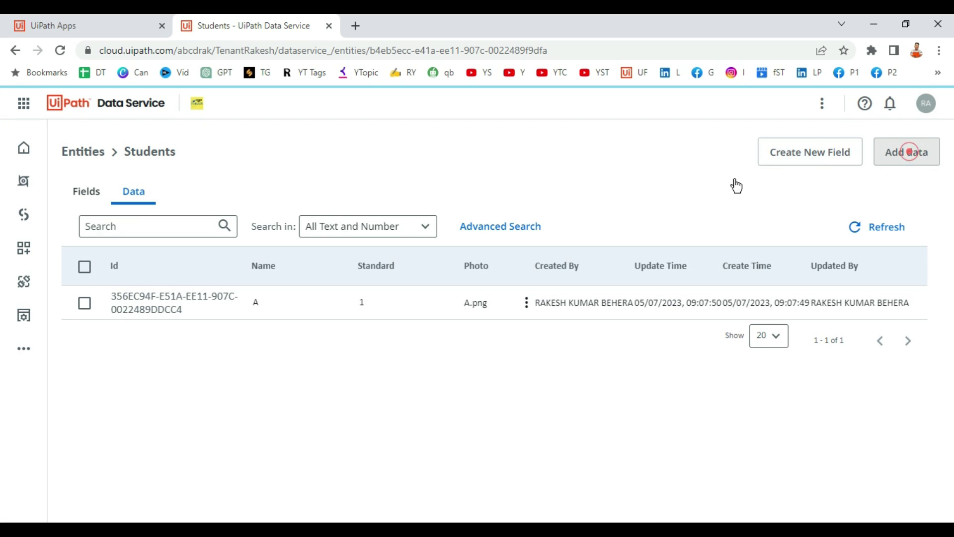
click(714, 171)
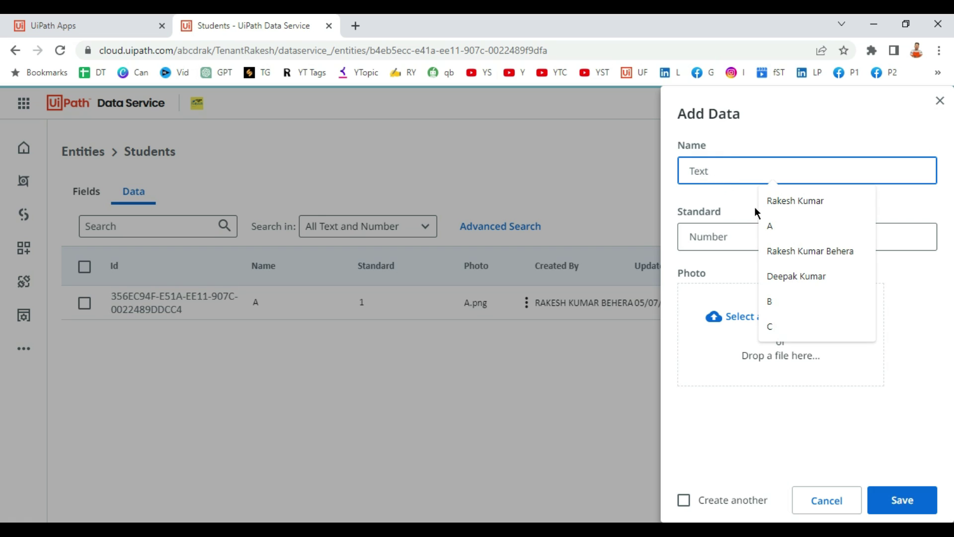
click(770, 301)
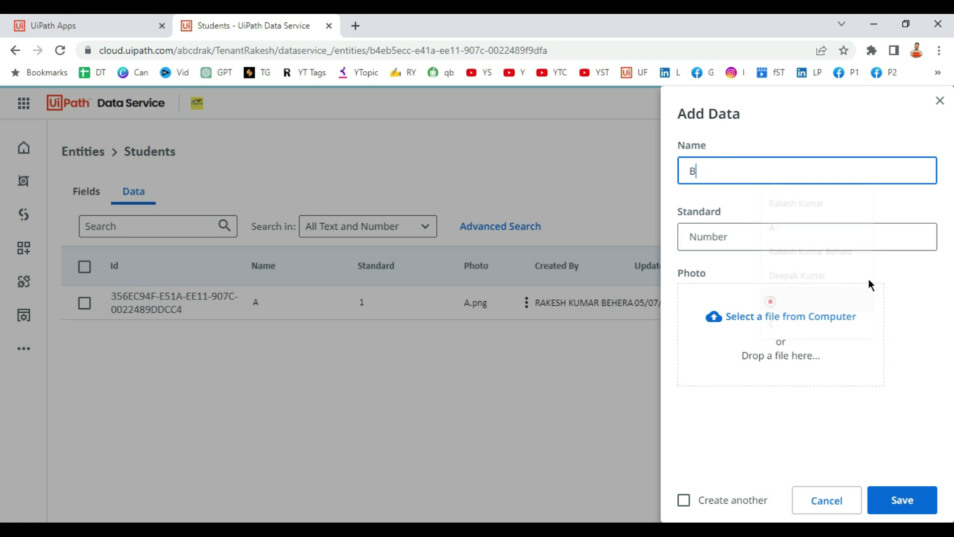
click(694, 237)
text(2)
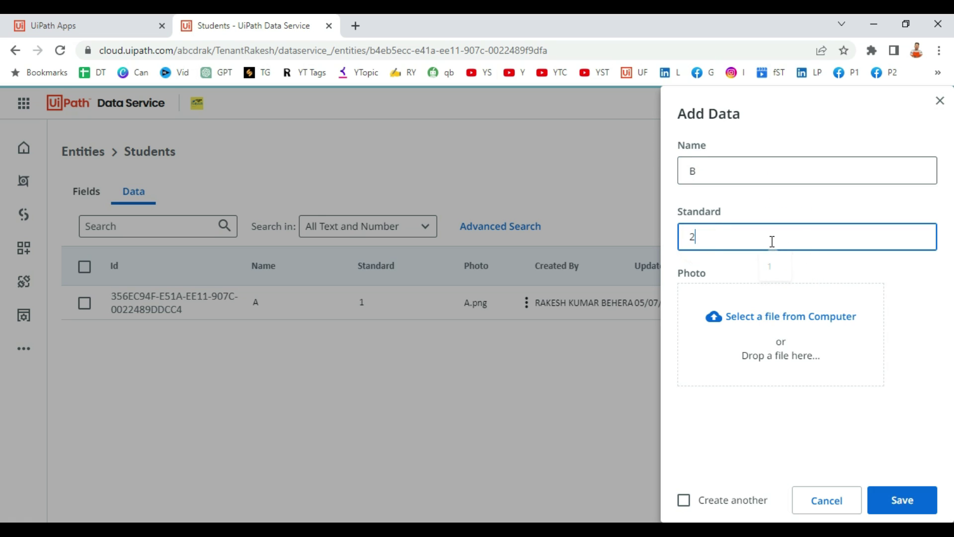
click(709, 362)
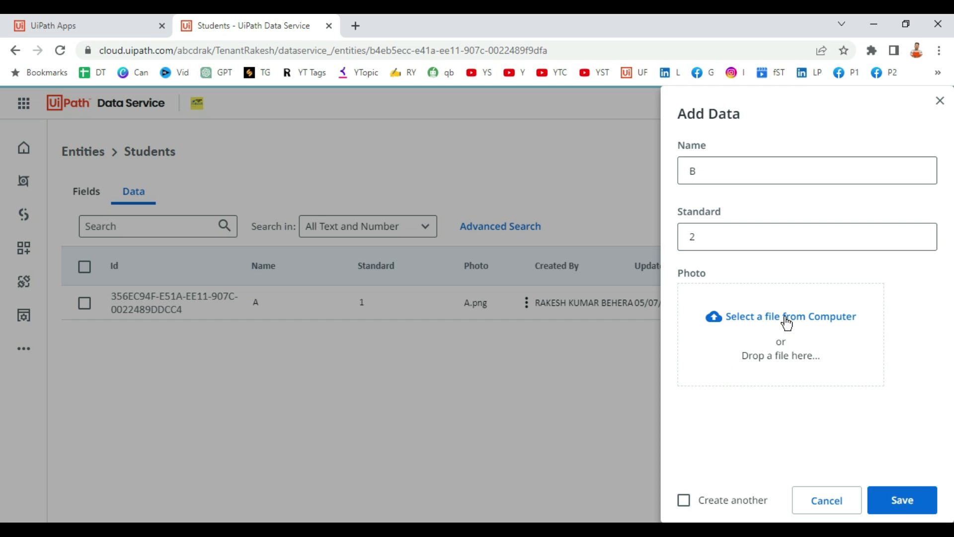
click(784, 318)
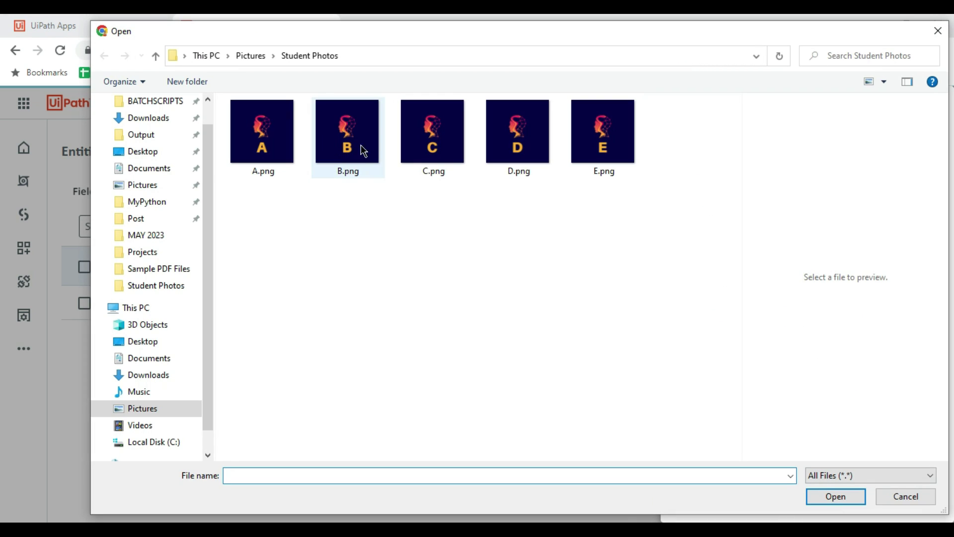
click(354, 158)
click(836, 496)
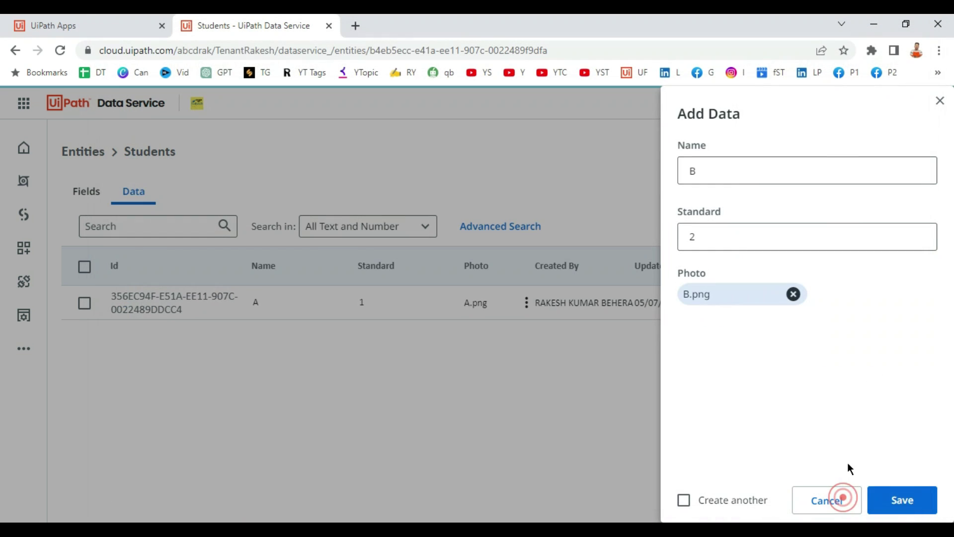
click(897, 503)
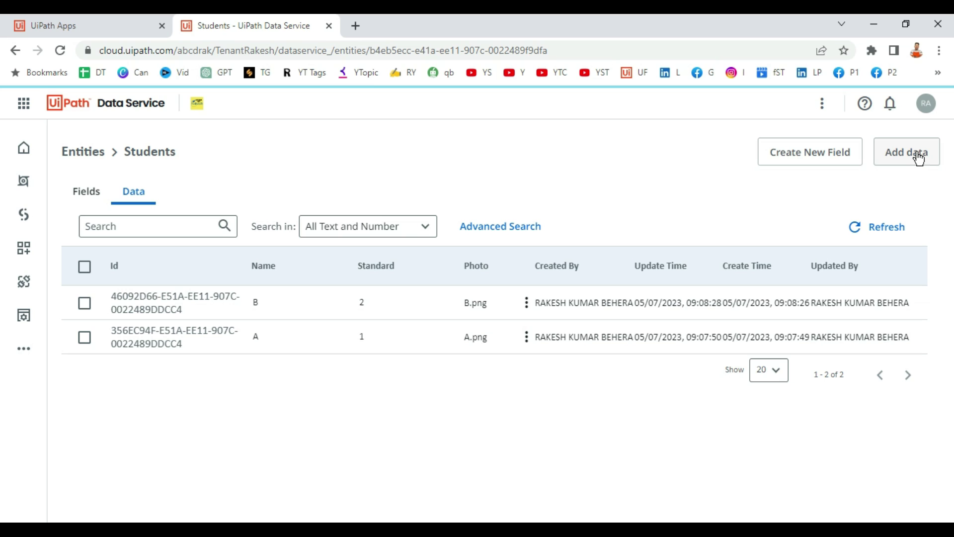
Switch to Notepad and review the planned Name and Standard values for the remaining students.
click(171, 517)
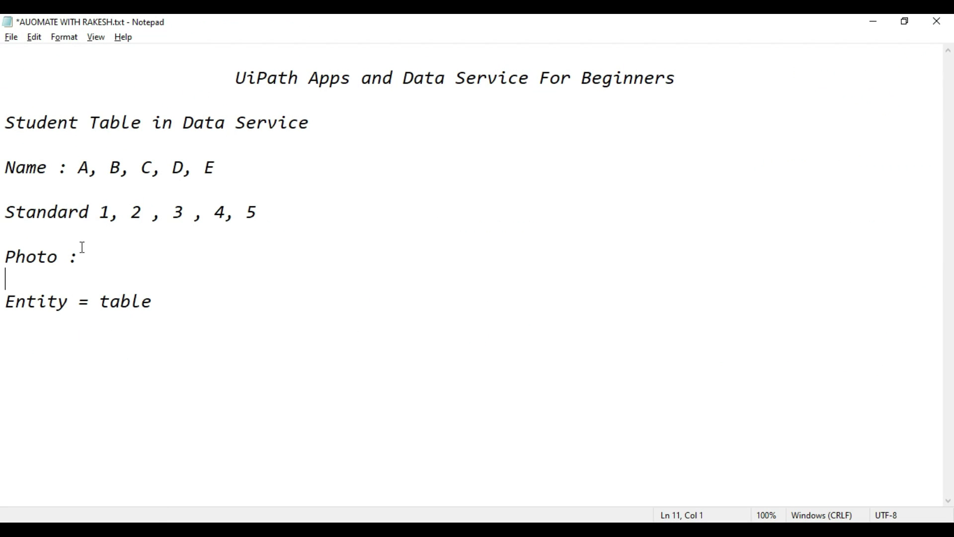
drag(81, 167, 145, 219)
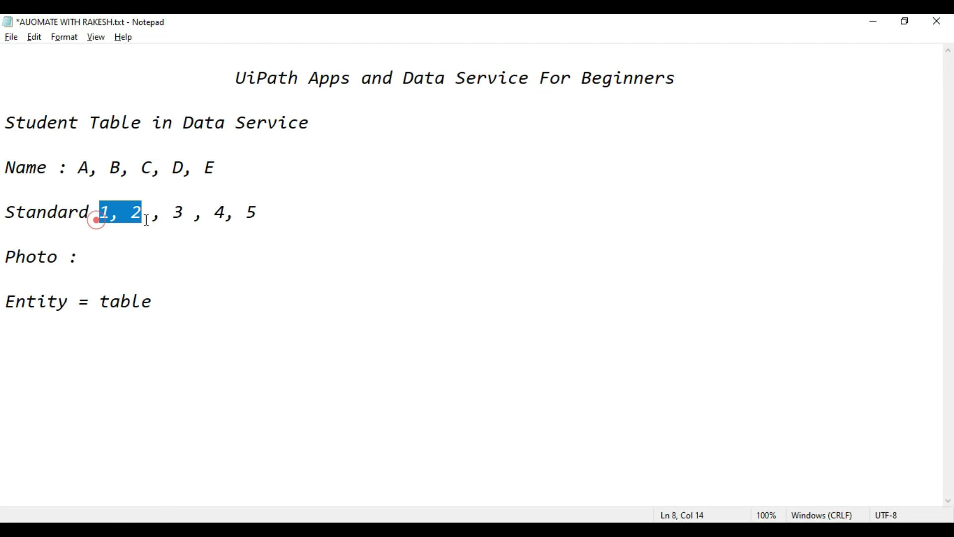
drag(143, 167, 214, 167)
Switch back to Data Service, then add and save a Students record with Name C, Standard 3 and the photo C.png.
key(alt+Tab)
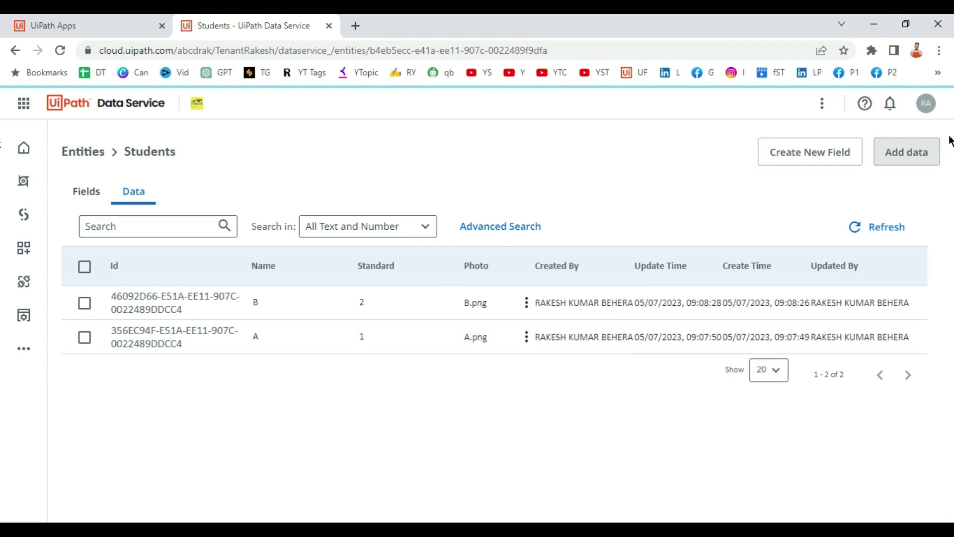
click(903, 160)
click(692, 171)
text(C)
click(704, 235)
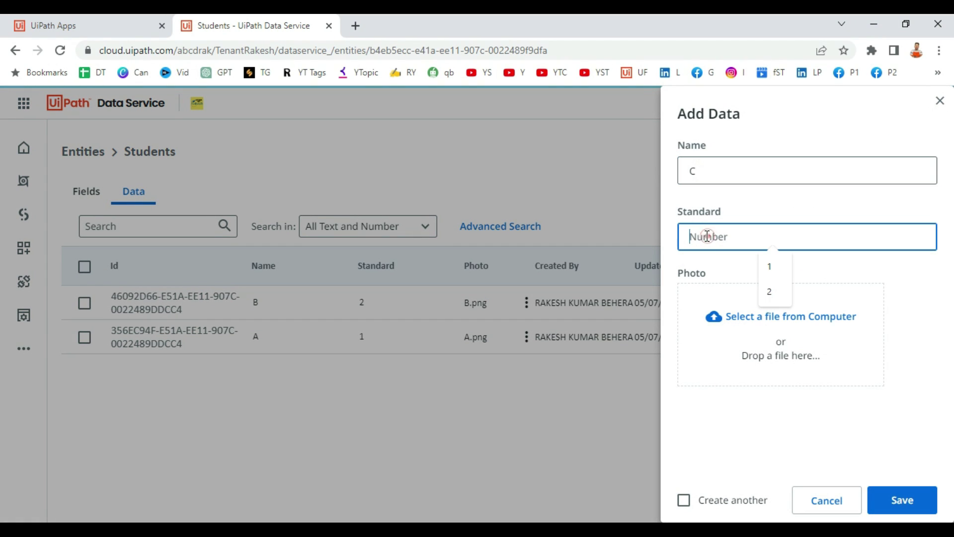
text(3)
click(769, 316)
click(432, 132)
click(835, 496)
click(902, 500)
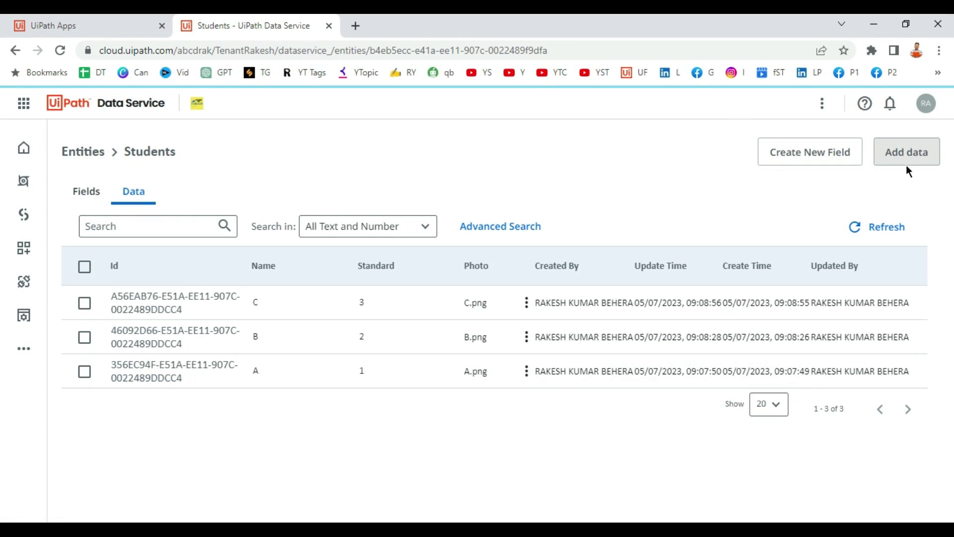
Add and save a Students record with Name D, Standard 4 and the photo D.png.
click(905, 166)
click(692, 171)
text(D)
click(715, 236)
text(4)
click(769, 316)
click(518, 132)
click(835, 496)
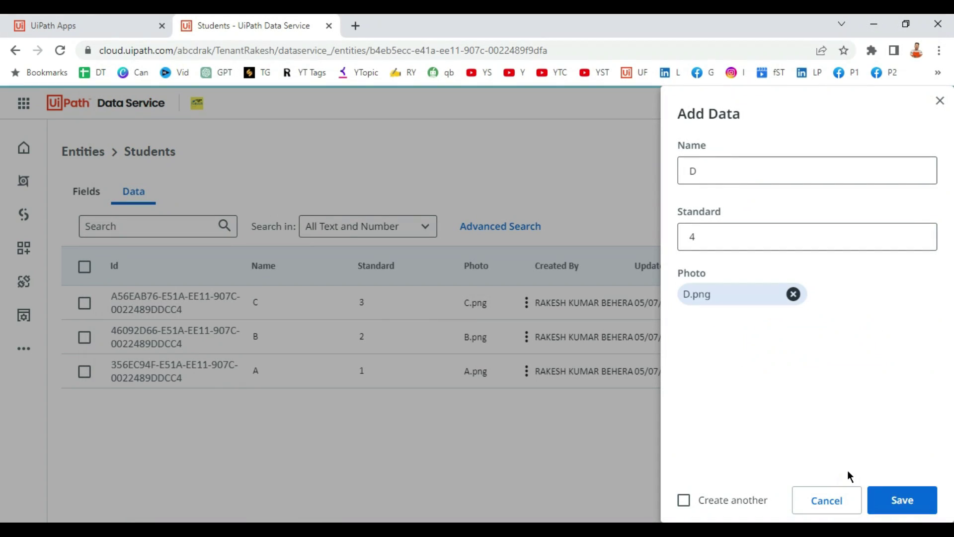
click(902, 499)
Add and save a Students record with Name E, Standard 5 and the photo E.png.
click(904, 151)
click(692, 171)
text(E)
click(716, 236)
text(5)
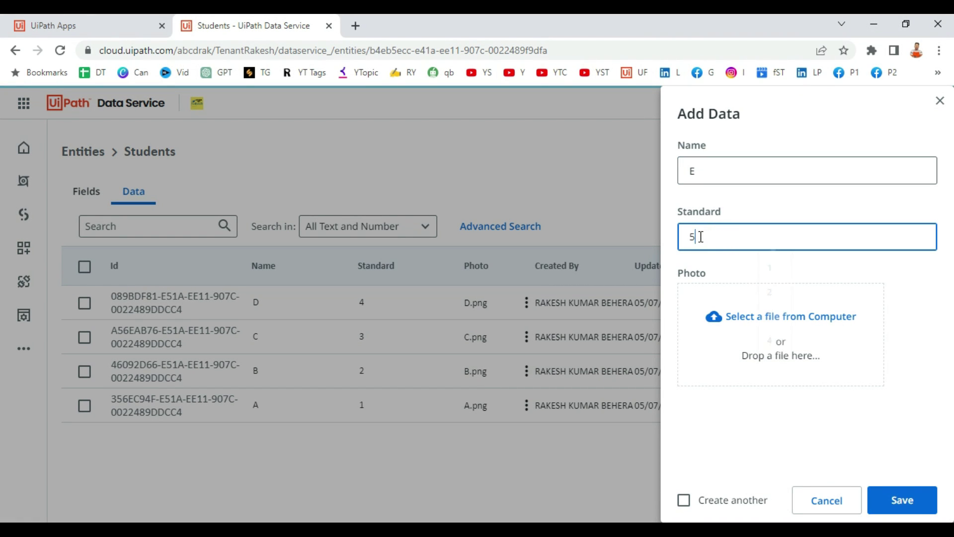
click(769, 317)
click(836, 496)
click(902, 499)
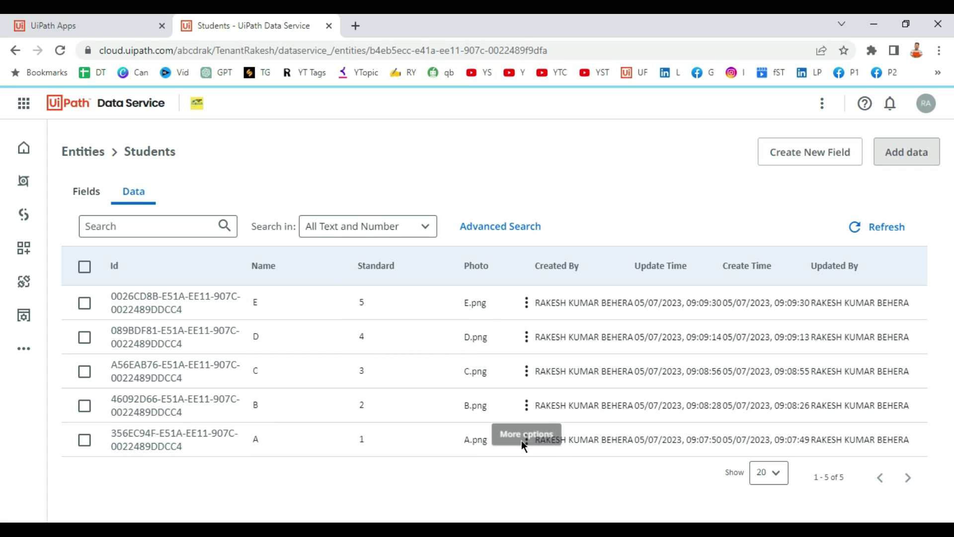
Switch to UiPath Apps and create a new app named Students App with the Blank Page template.
click(72, 27)
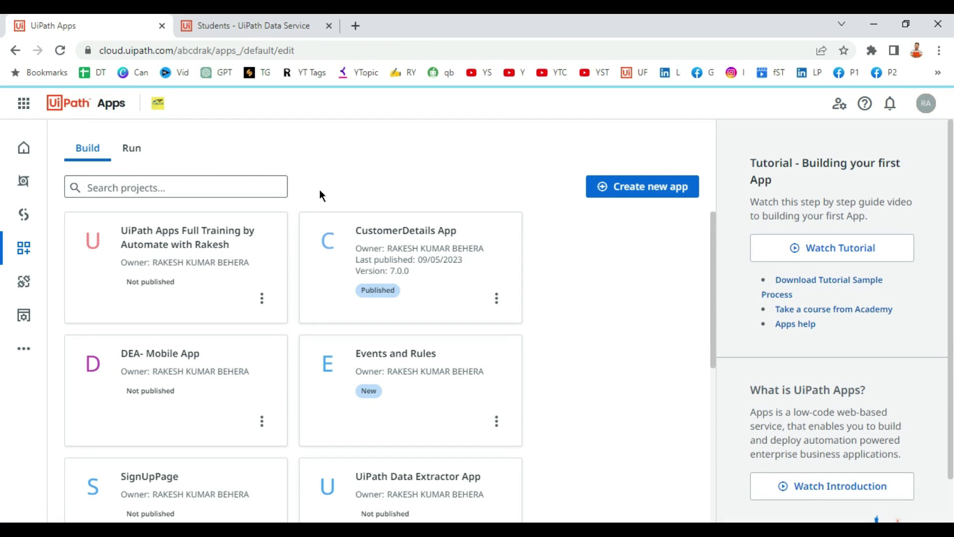
click(652, 197)
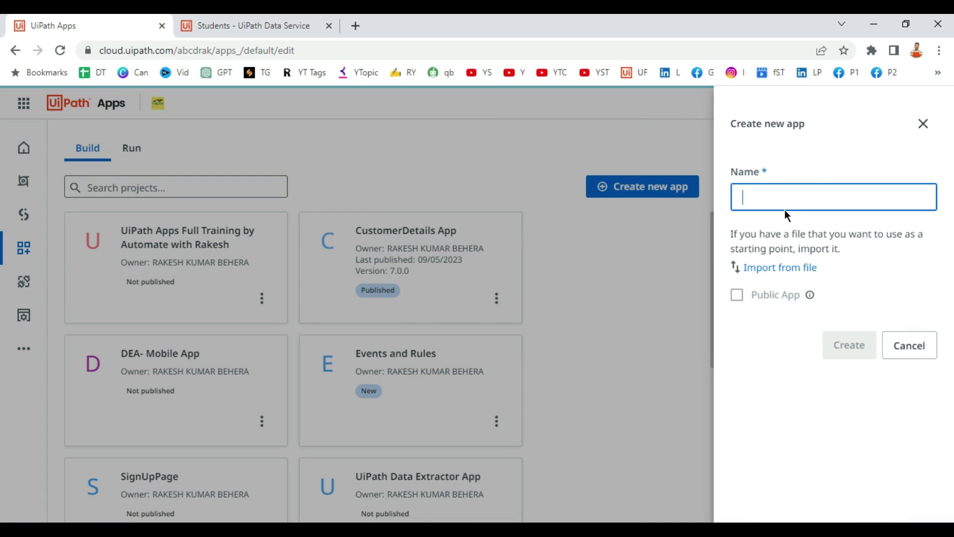
text(Students App)
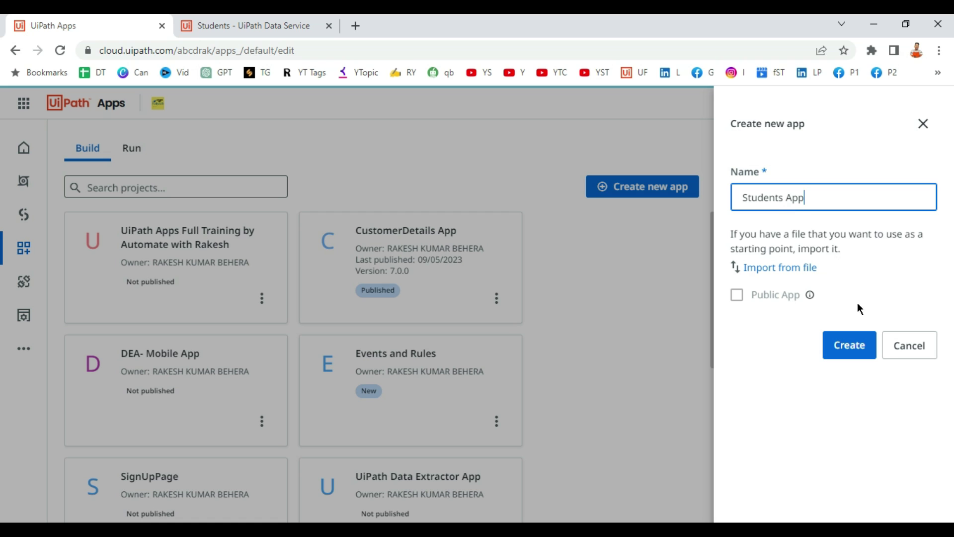
click(859, 348)
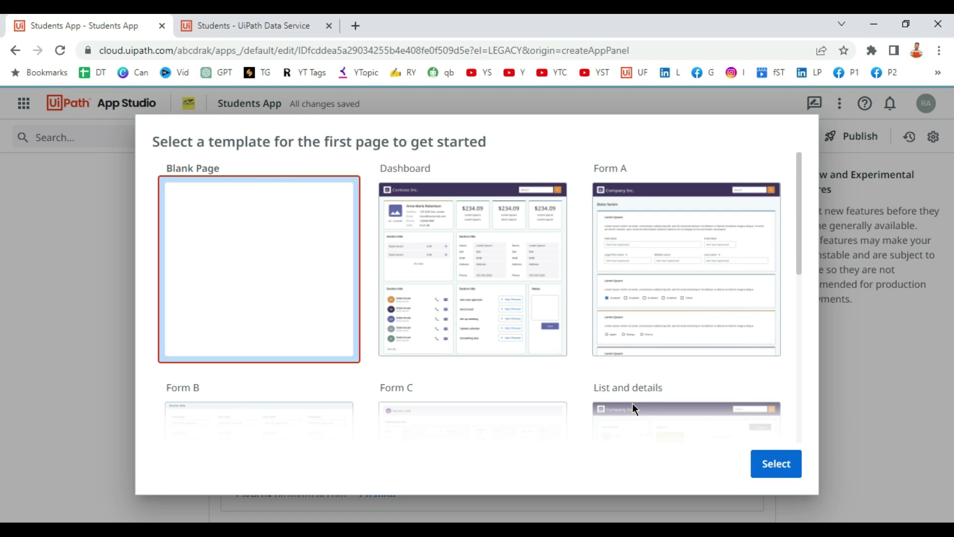
click(245, 281)
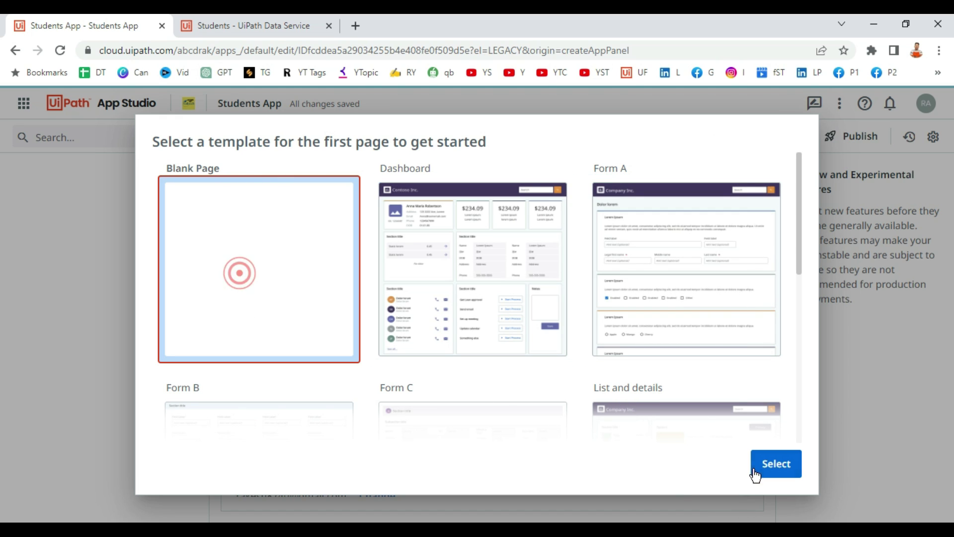
click(776, 465)
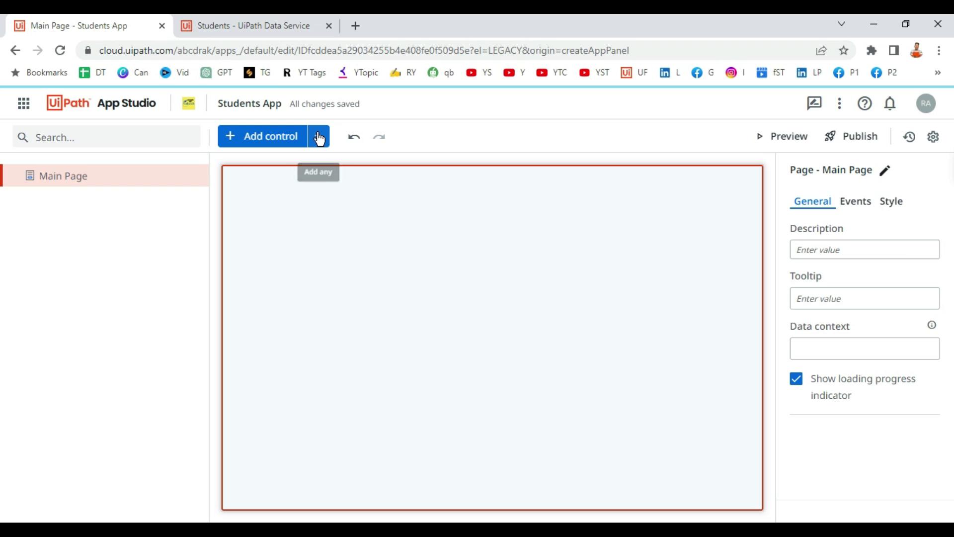
Add the Students entity from the TenantRakesh tenant to the app.
click(238, 25)
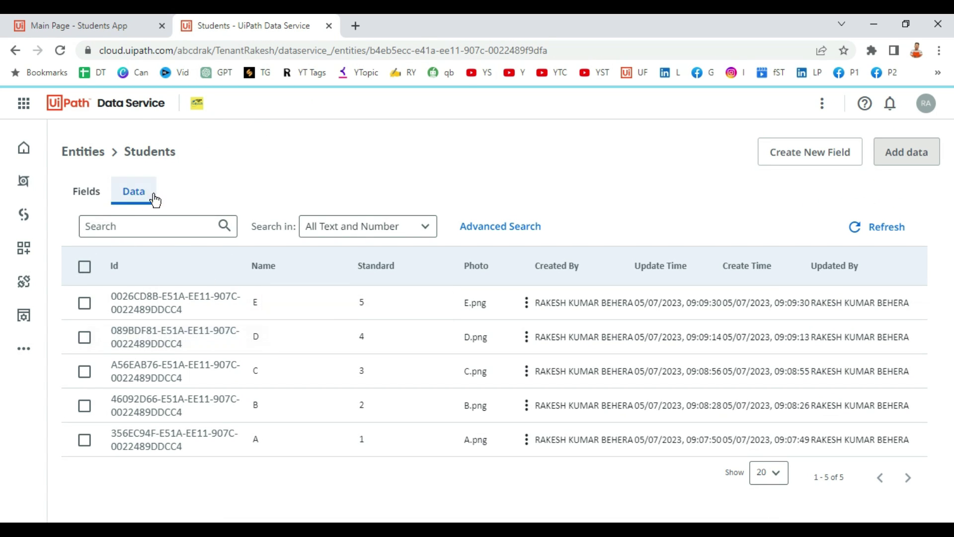
click(111, 26)
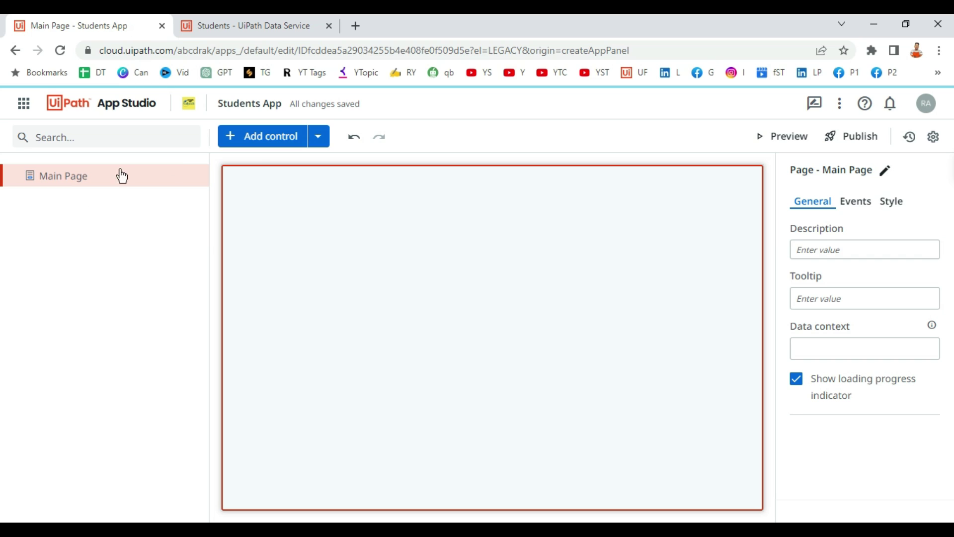
click(318, 141)
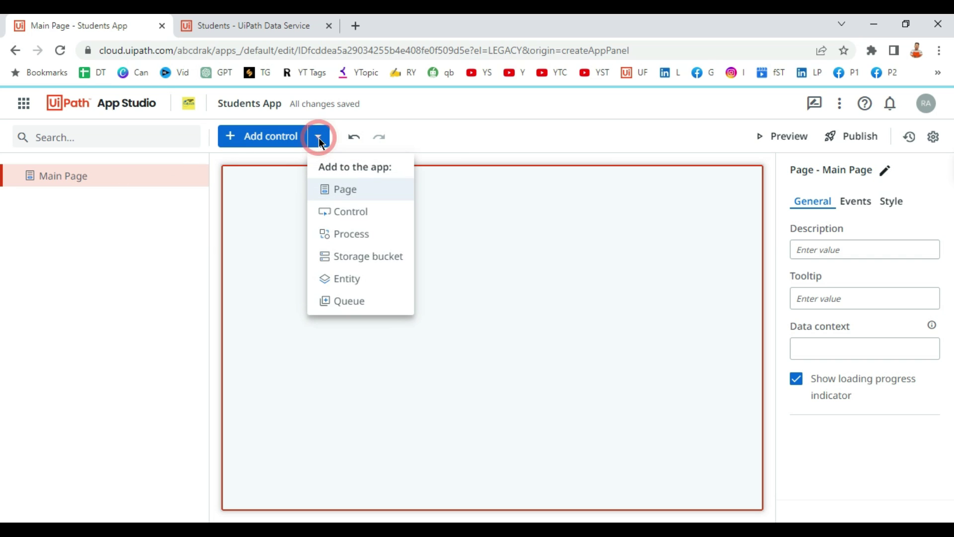
click(356, 280)
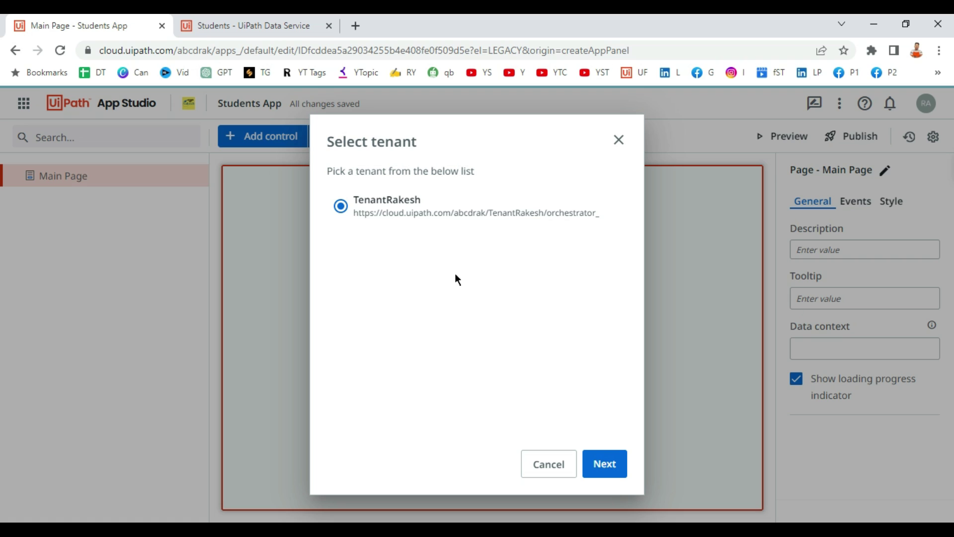
click(612, 469)
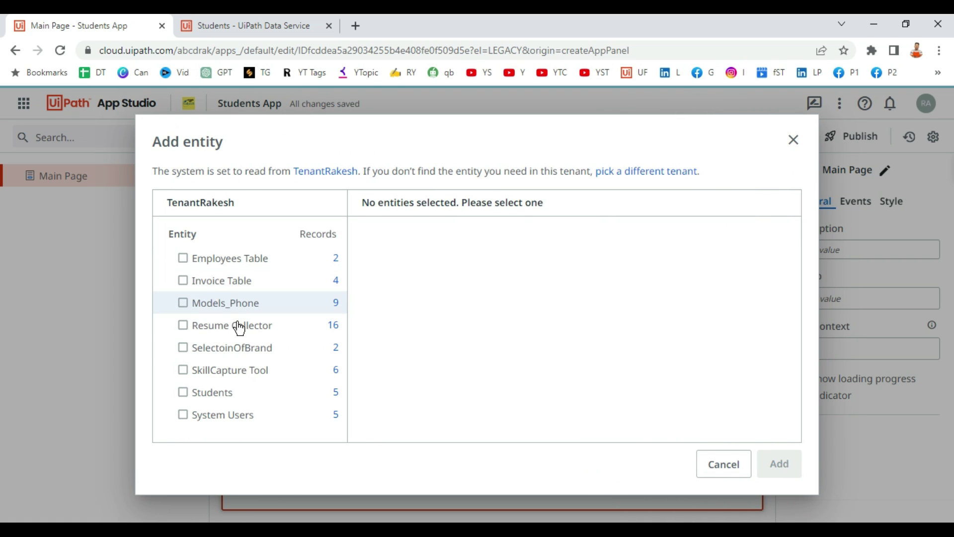
click(183, 397)
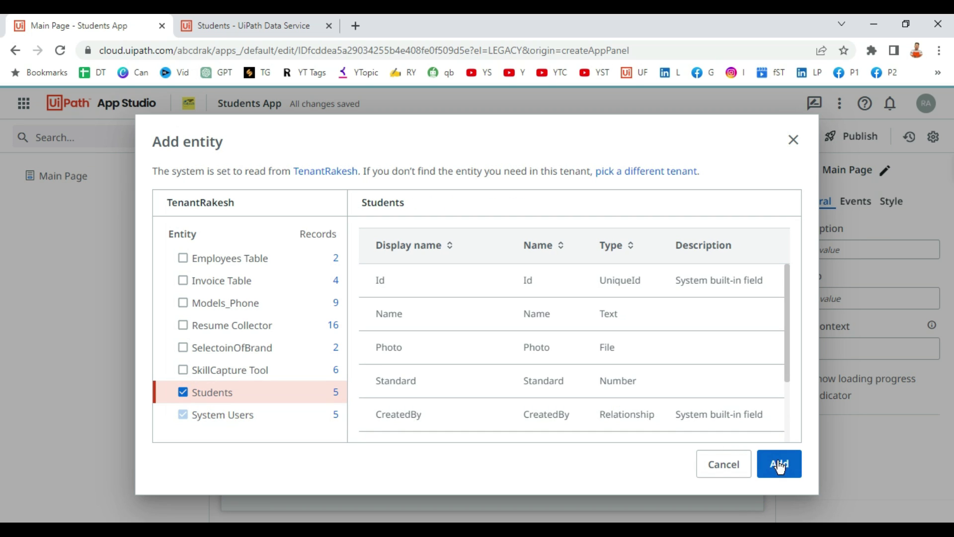
scroll(616, 370, down, 2)
scroll(571, 365, up, 1)
scroll(450, 337, down, 1)
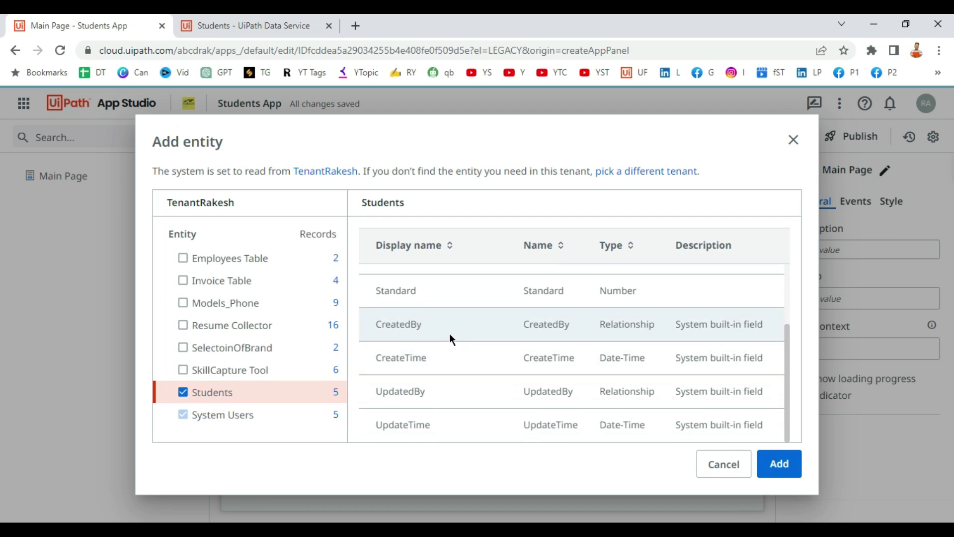
scroll(432, 309, up, 2)
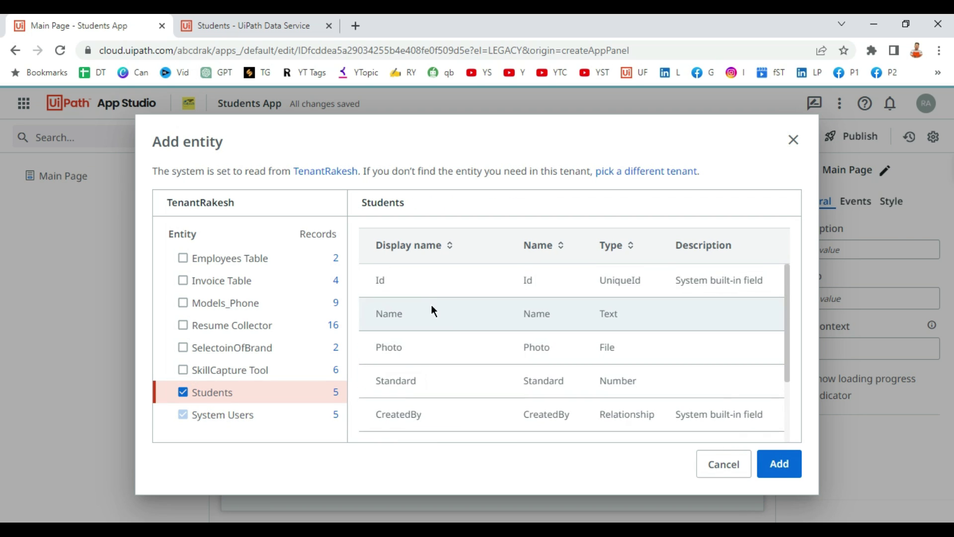
click(779, 473)
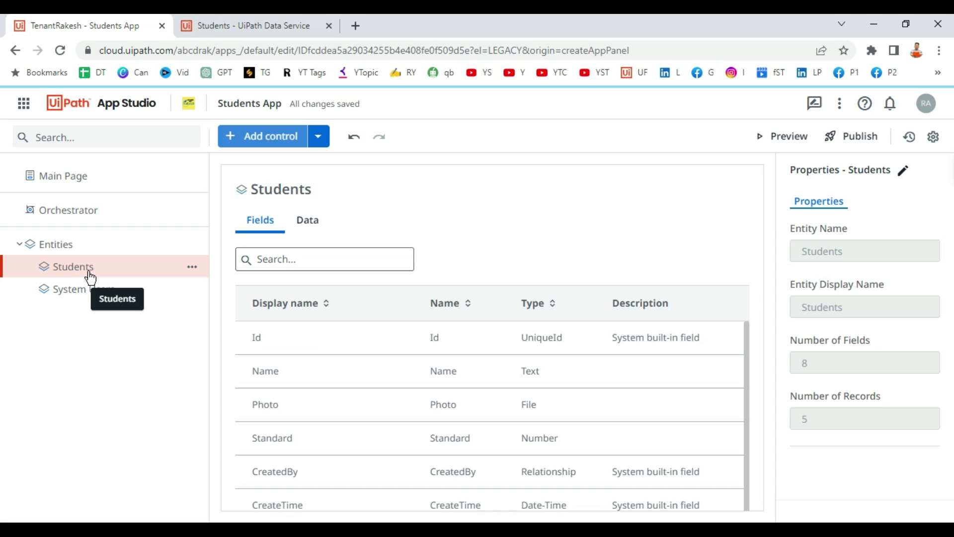
Review the Students entity's records in the app and compare them with the records in Data Service.
click(310, 228)
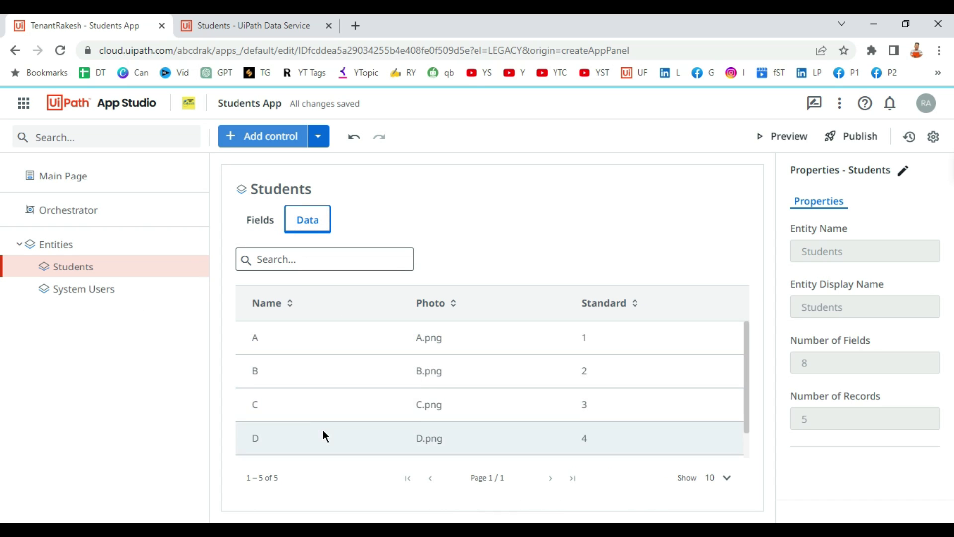
scroll(324, 431, down, 1)
click(262, 31)
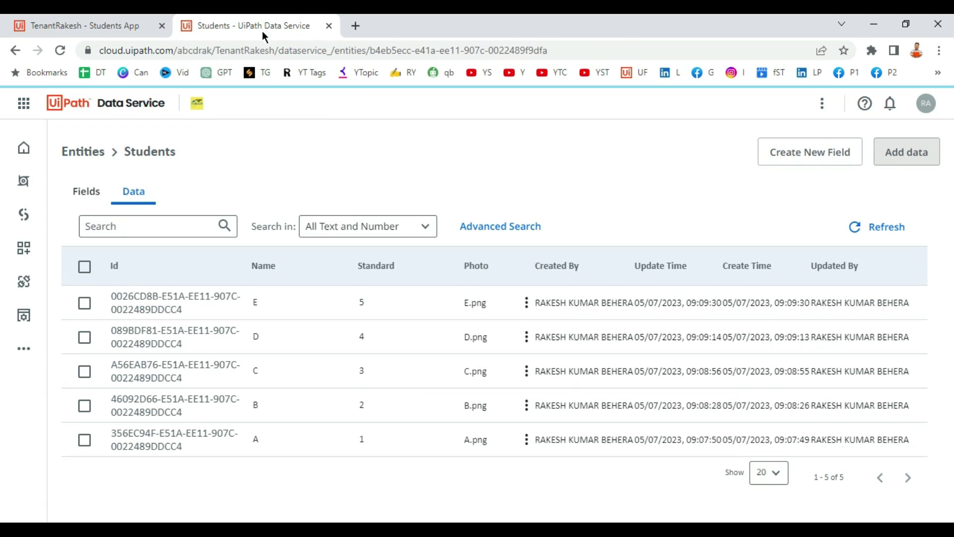
click(118, 25)
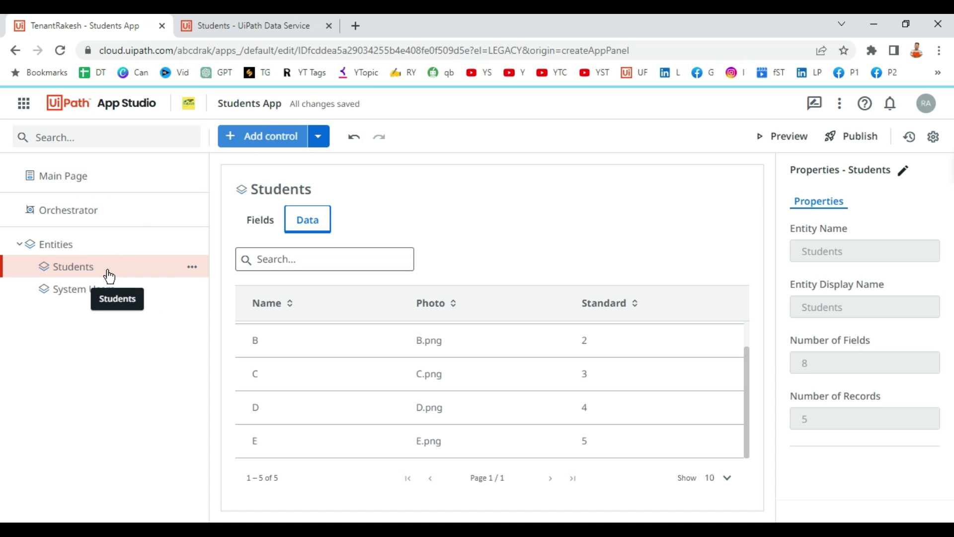
Add a Container Layout control to the Main Page.
click(63, 177)
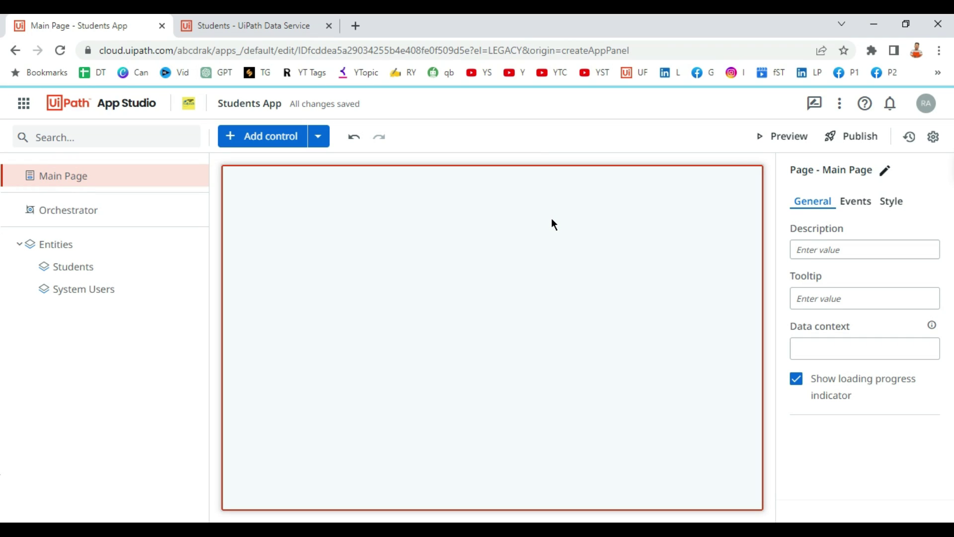
click(229, 142)
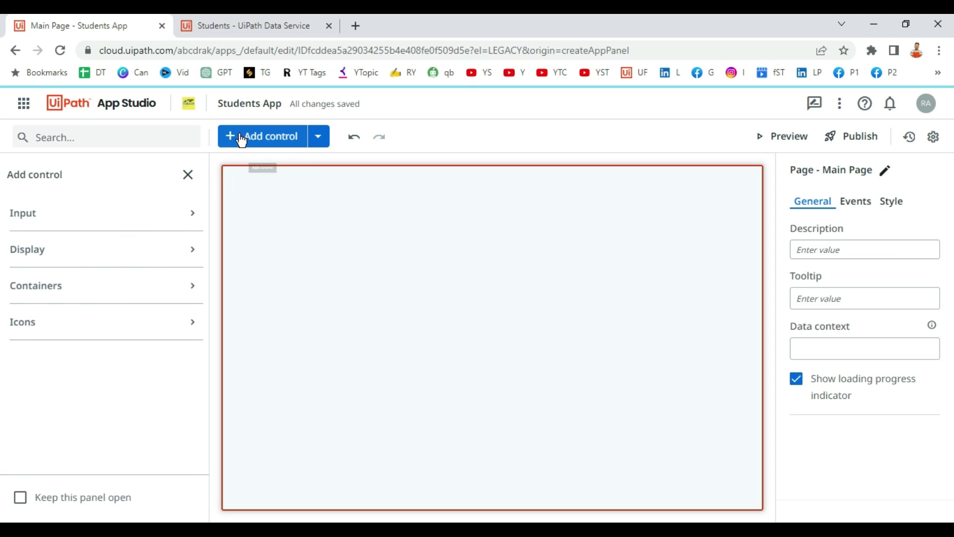
click(113, 293)
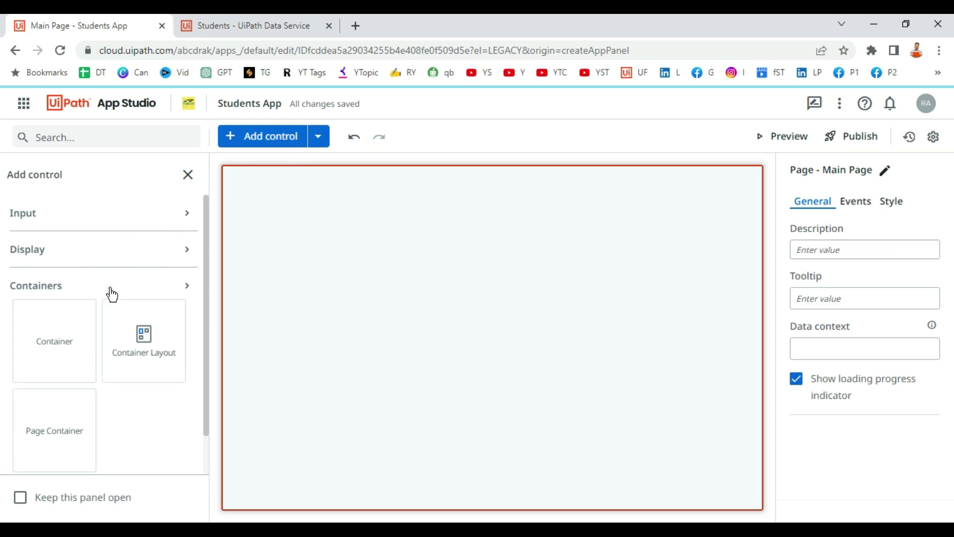
click(110, 292)
drag(163, 351, 278, 204)
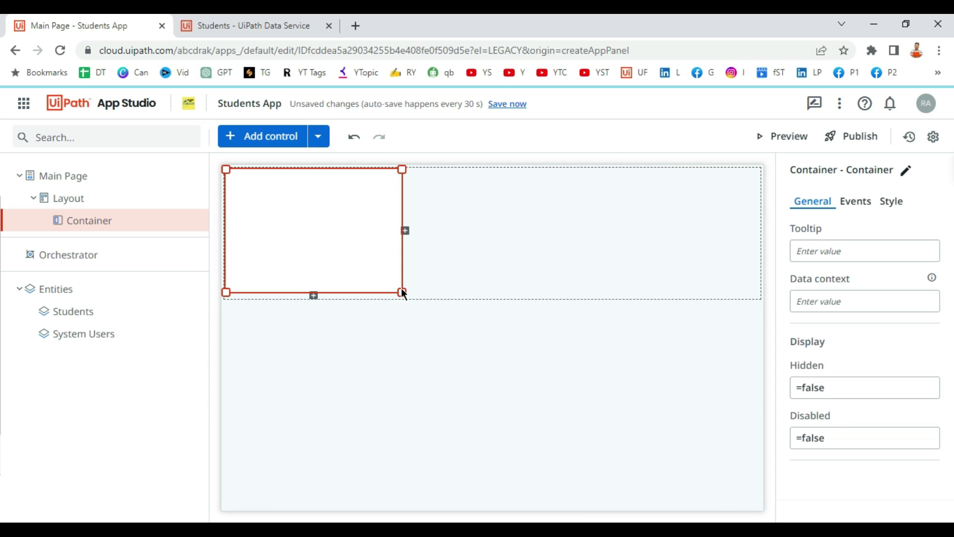
click(359, 238)
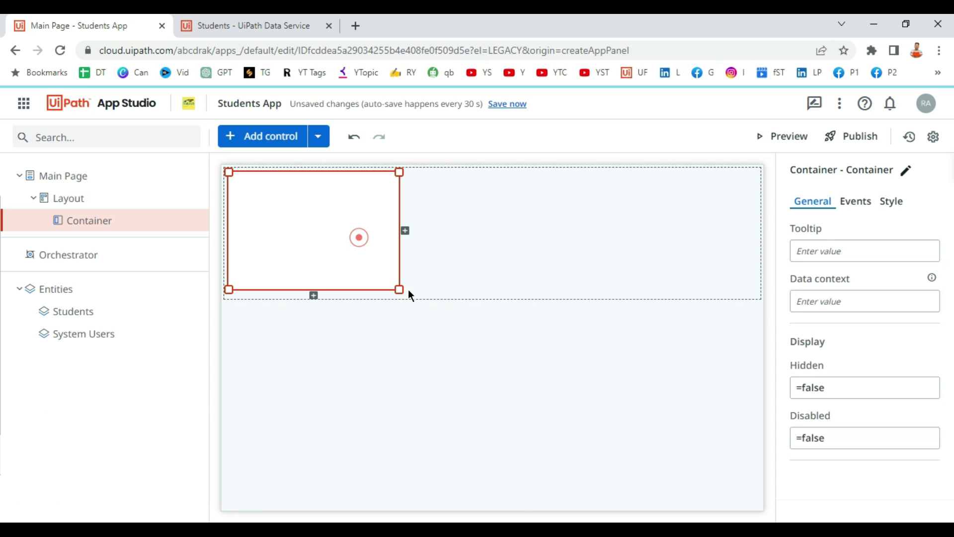
Enlarge the container to about half the page width and nearly full height, and add a second container beside it.
drag(400, 289, 500, 505)
click(615, 241)
click(467, 221)
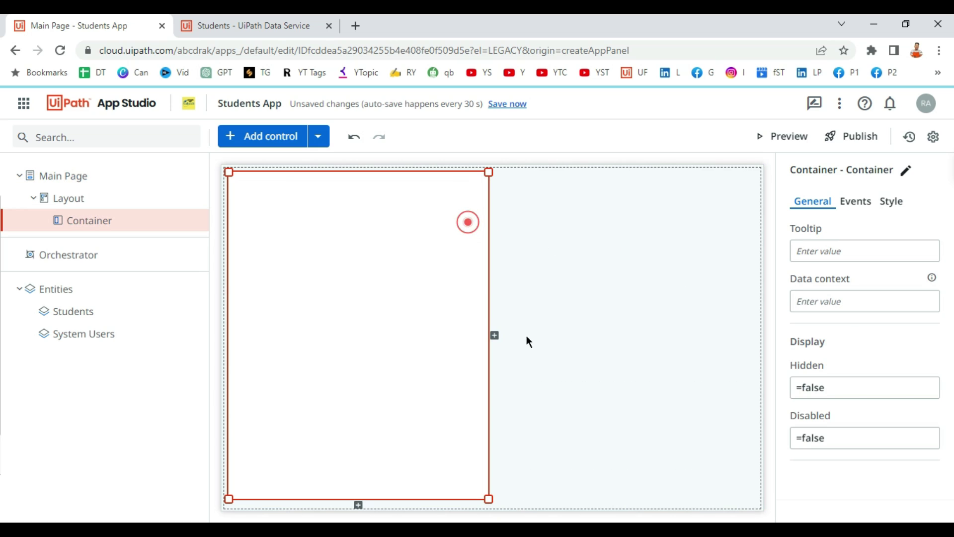
click(495, 335)
click(406, 230)
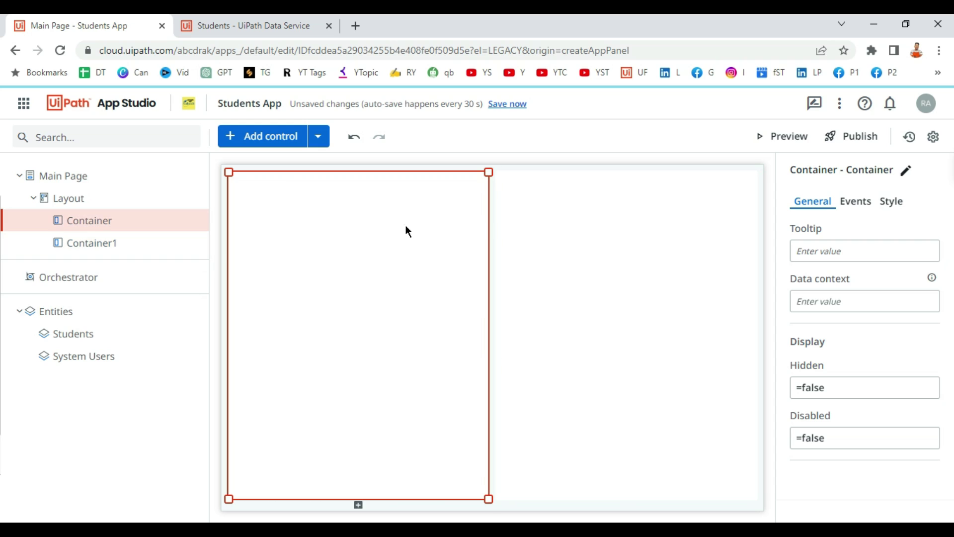
click(575, 237)
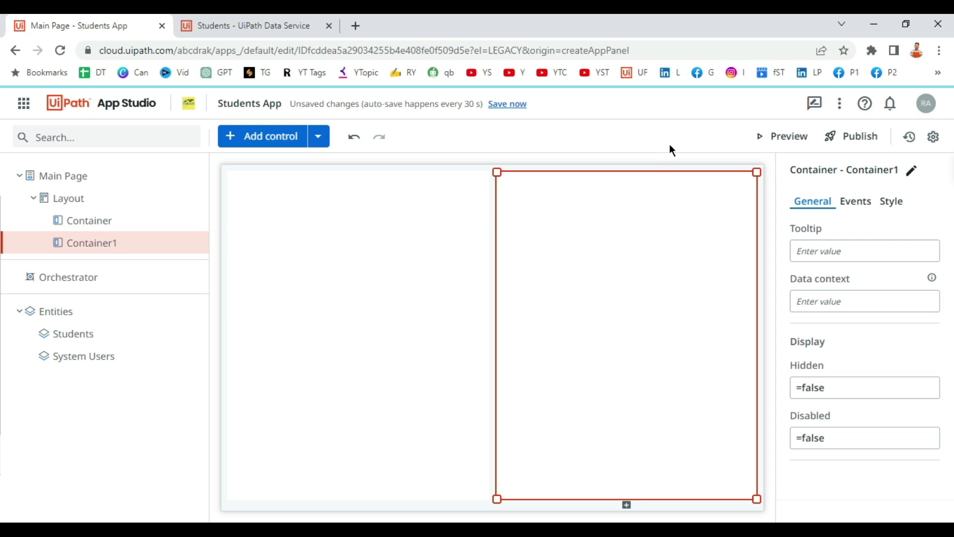
Preview the app with its two containers, and close the preview.
click(792, 141)
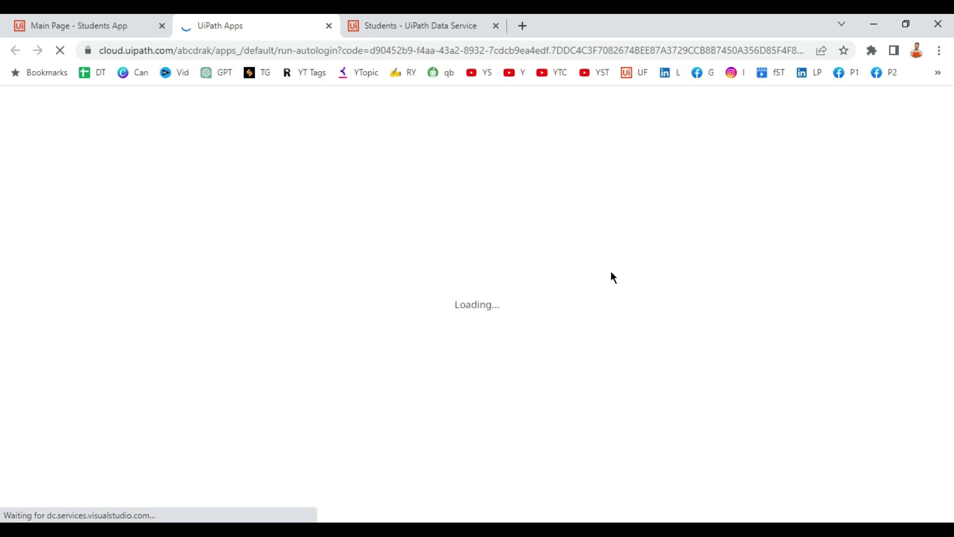
click(227, 162)
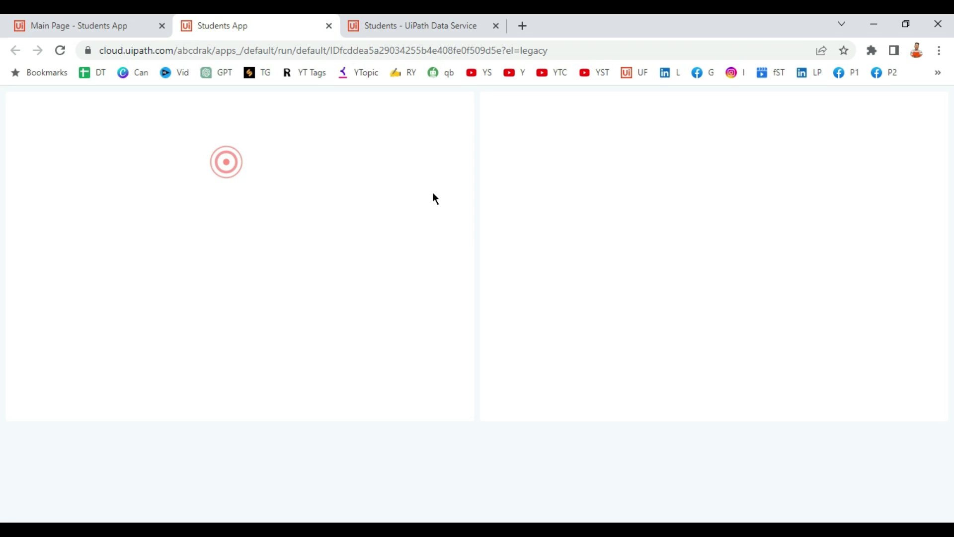
click(219, 134)
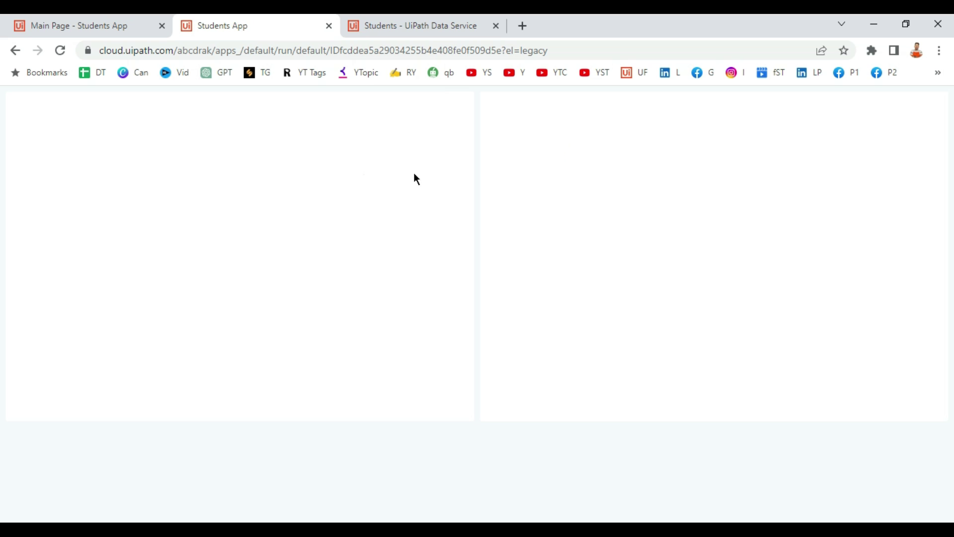
click(328, 26)
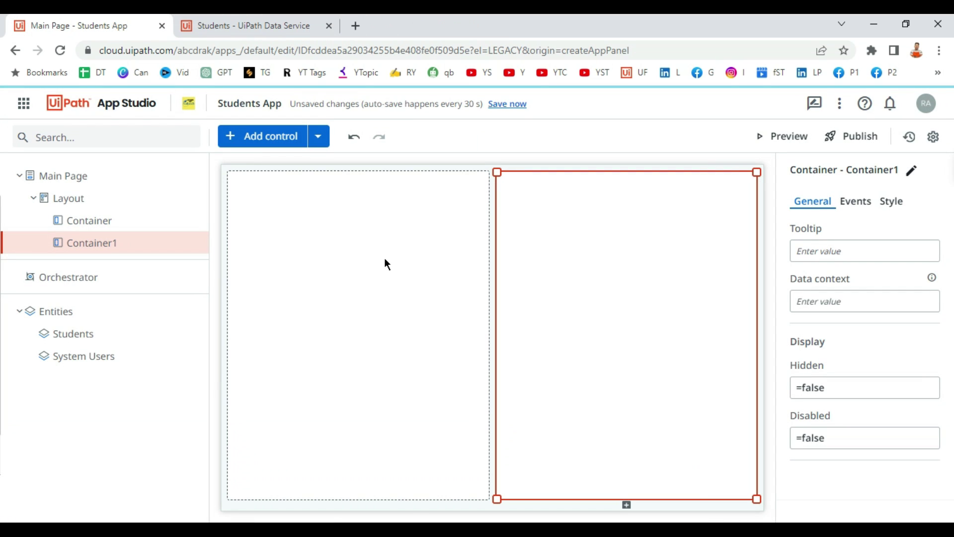
Find the Header control and place it at the top of the first container.
click(441, 272)
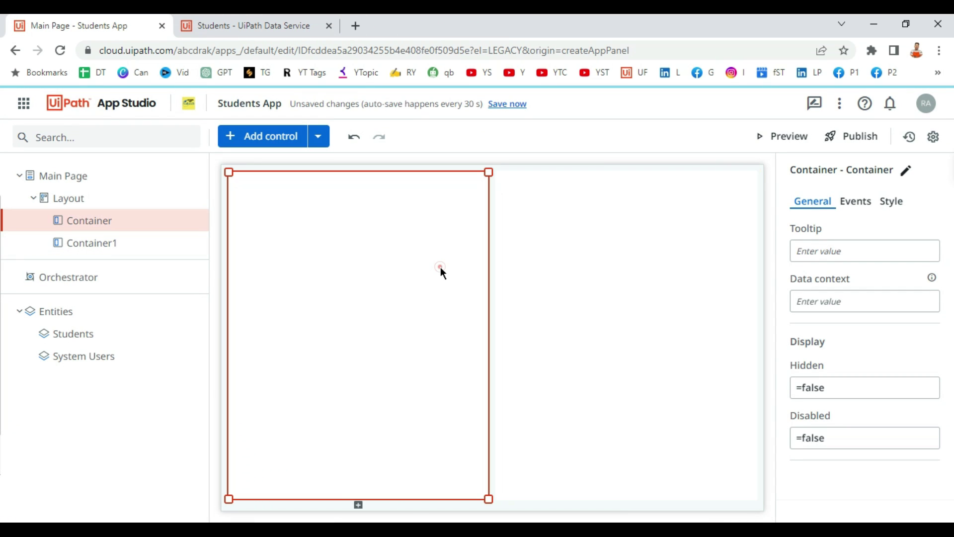
click(230, 139)
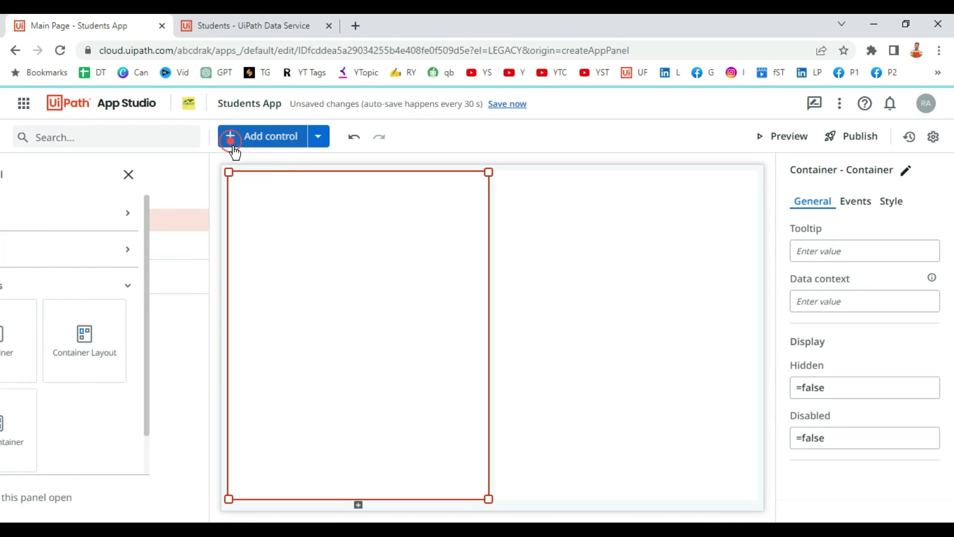
click(78, 142)
text(header)
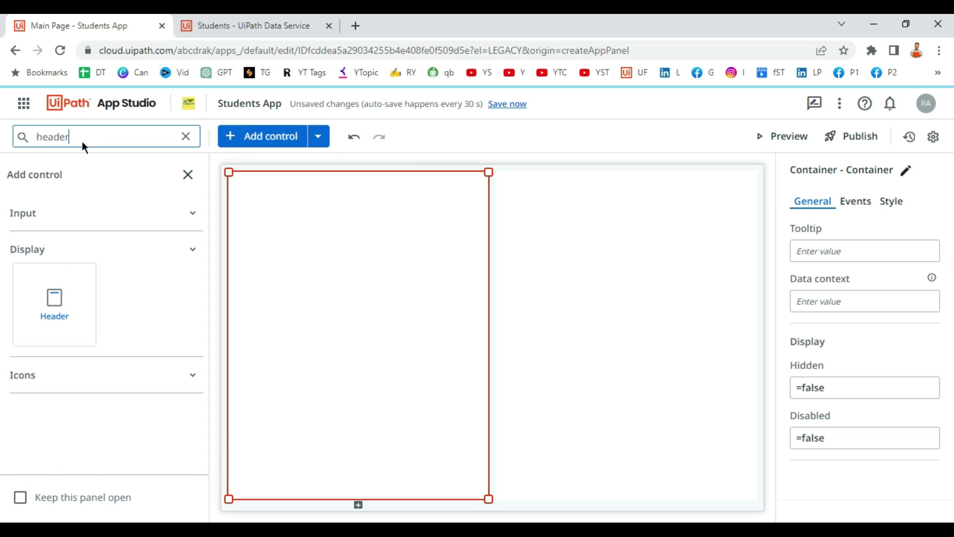
drag(58, 282, 315, 210)
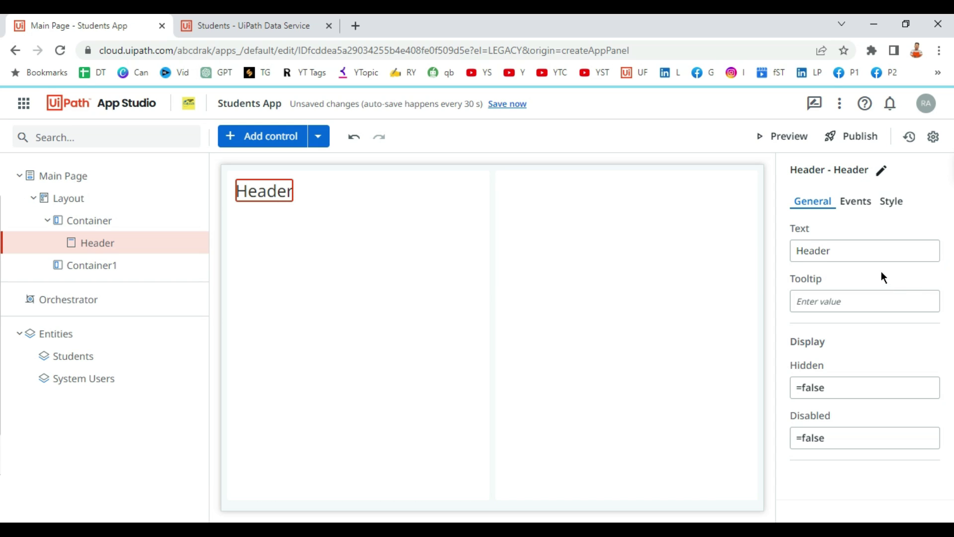
Set the header's text to Students Database.
drag(832, 250, 786, 255)
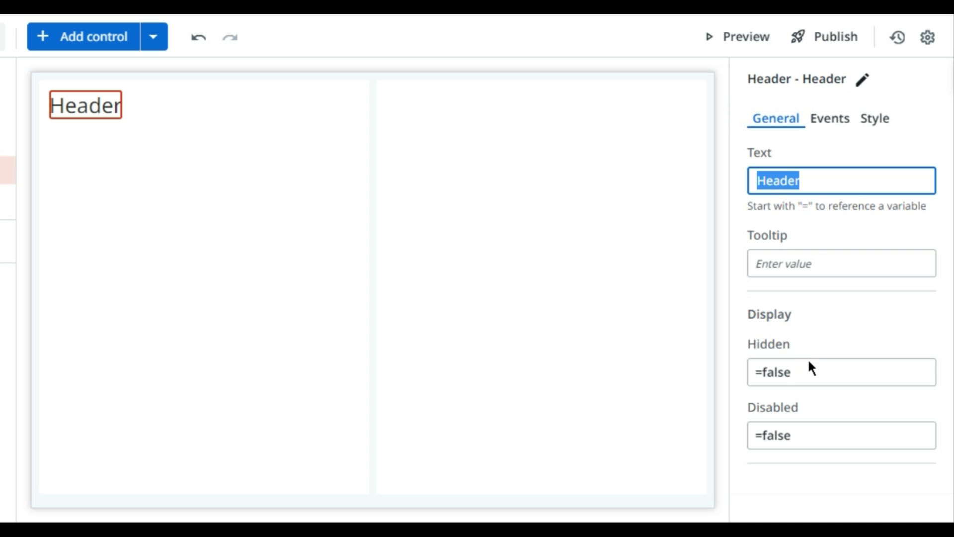
text(Students Data)
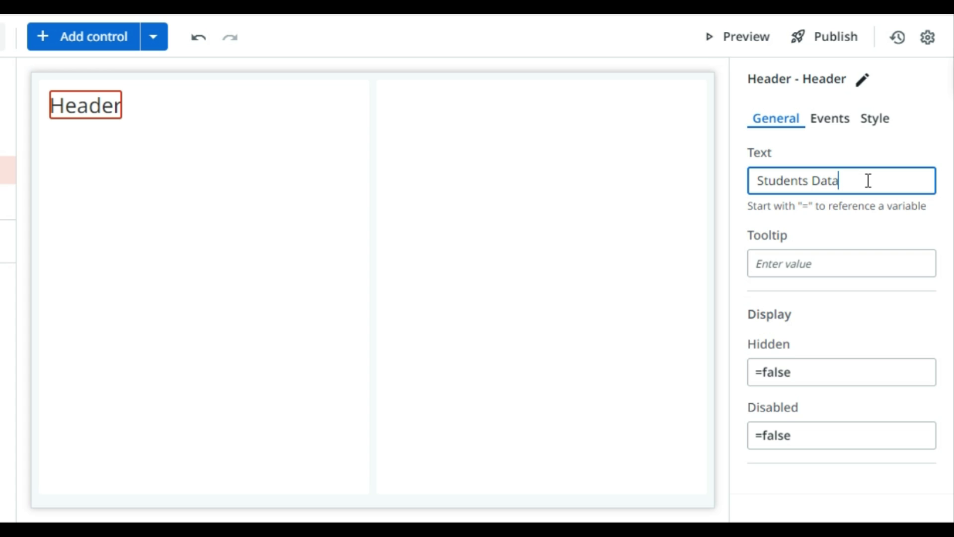
text(base)
click(615, 231)
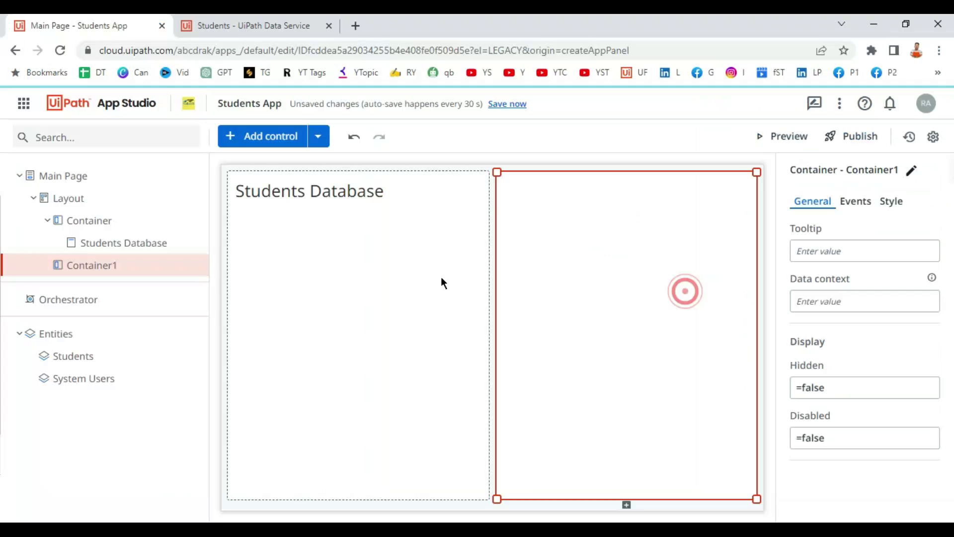
Give the Students Database header a teal background color.
click(341, 191)
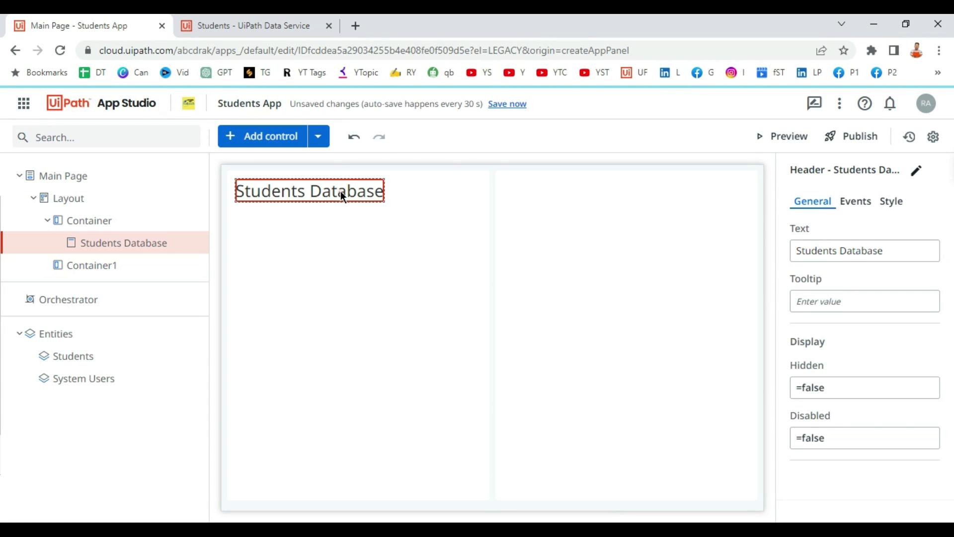
click(895, 202)
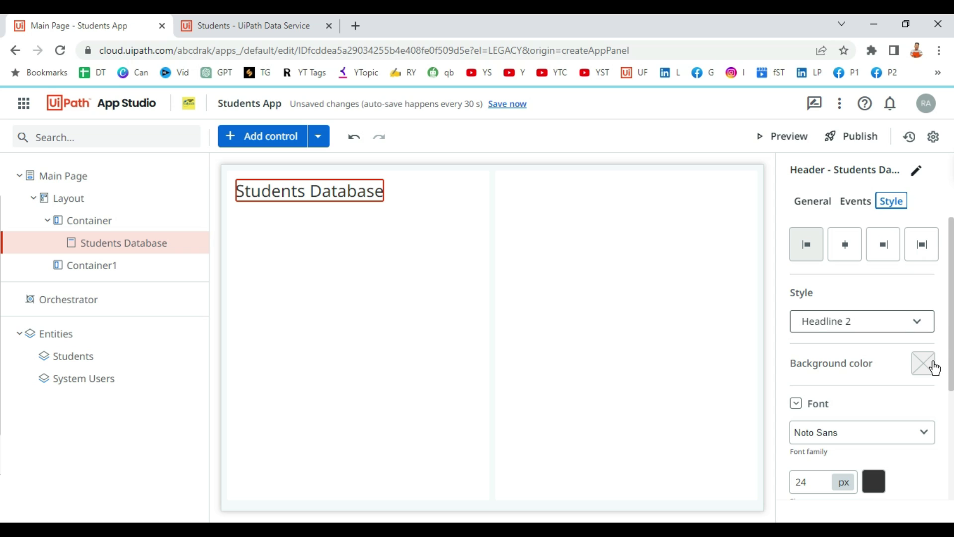
click(929, 365)
click(850, 287)
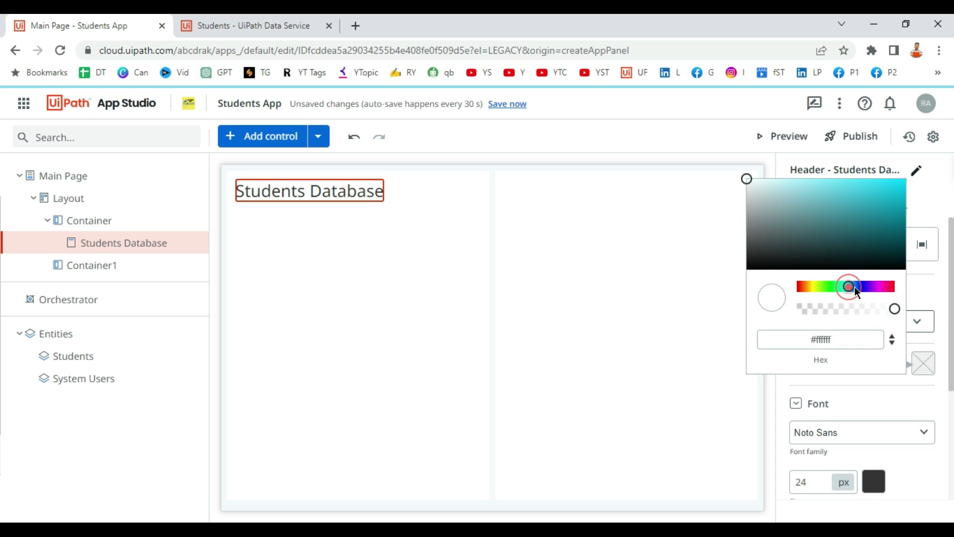
drag(750, 184, 864, 201)
click(489, 287)
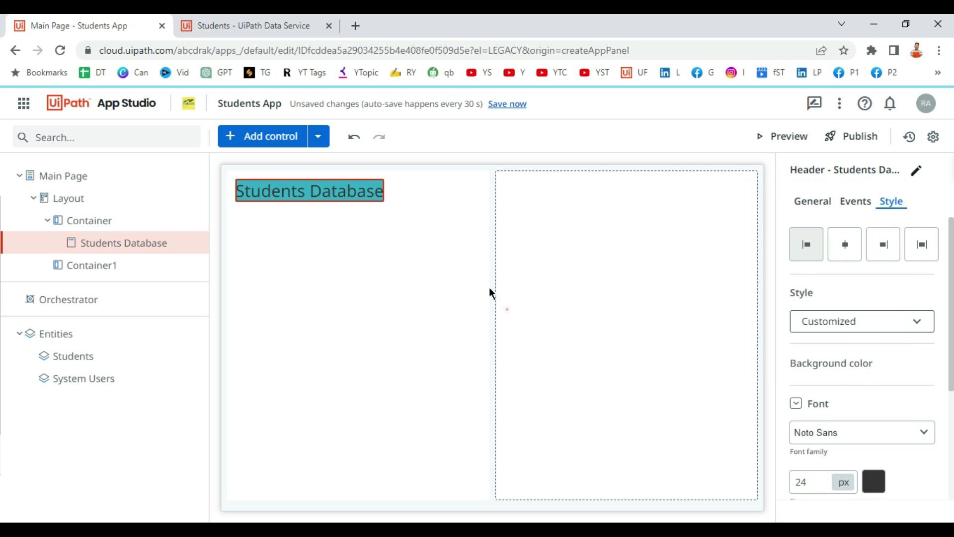
Change the font color of the Students Database header to white.
click(328, 190)
scroll(872, 417, down, 3)
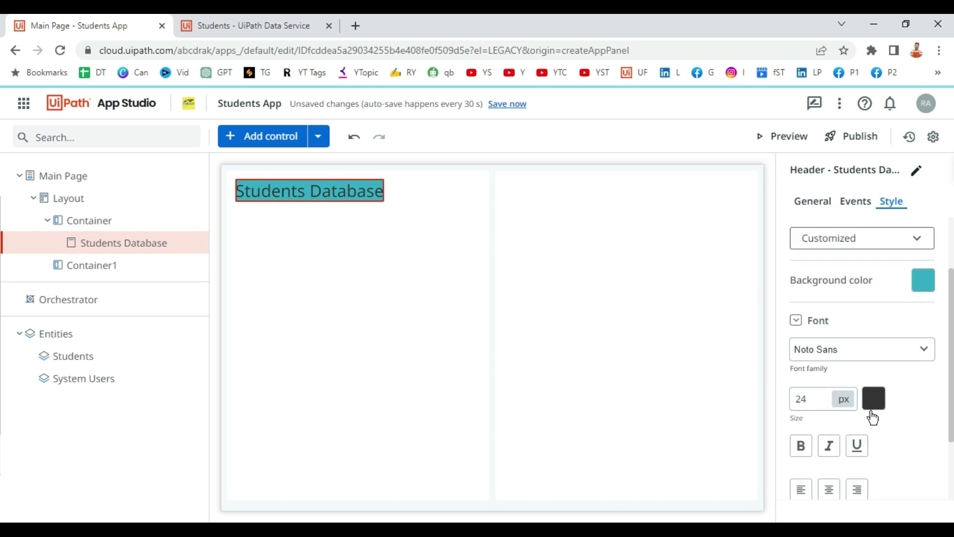
click(874, 322)
mouse_move(772, 386)
mouse_down()
mouse_move(711, 335)
mouse_move(698, 308)
mouse_up()
click(410, 278)
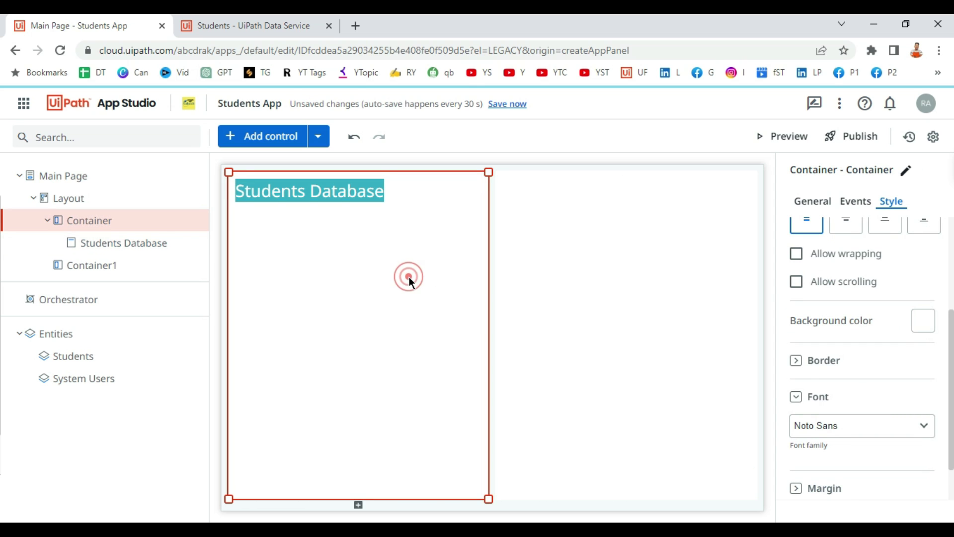
Center the Students Database header horizontally within the first container.
click(365, 199)
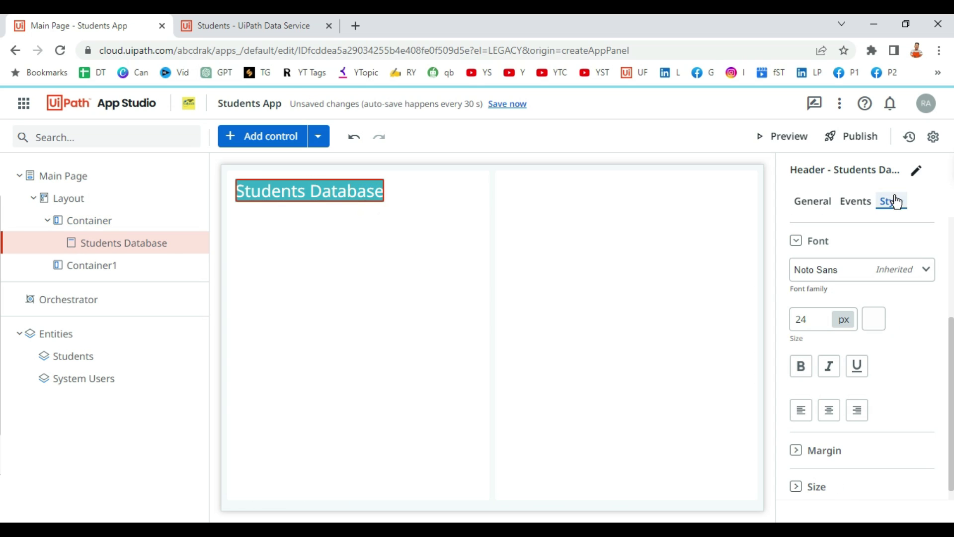
scroll(893, 241, up, 4)
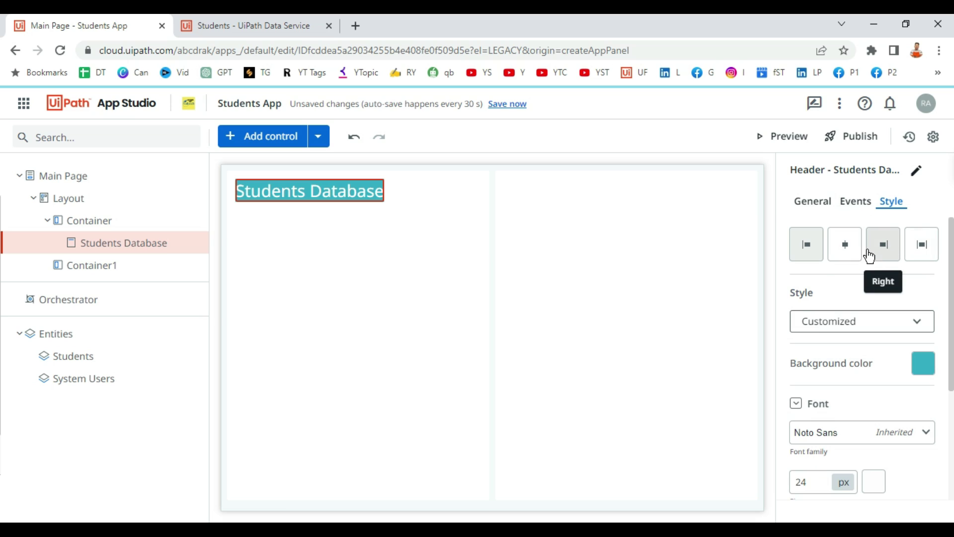
click(845, 246)
click(438, 249)
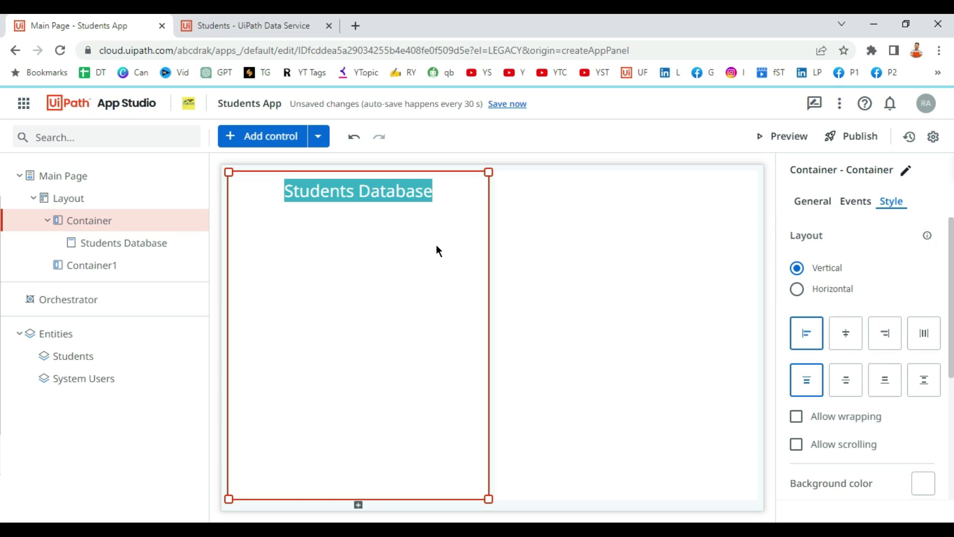
Find the Dropdown control and place it below the Students Database header in the first container.
click(230, 143)
click(65, 142)
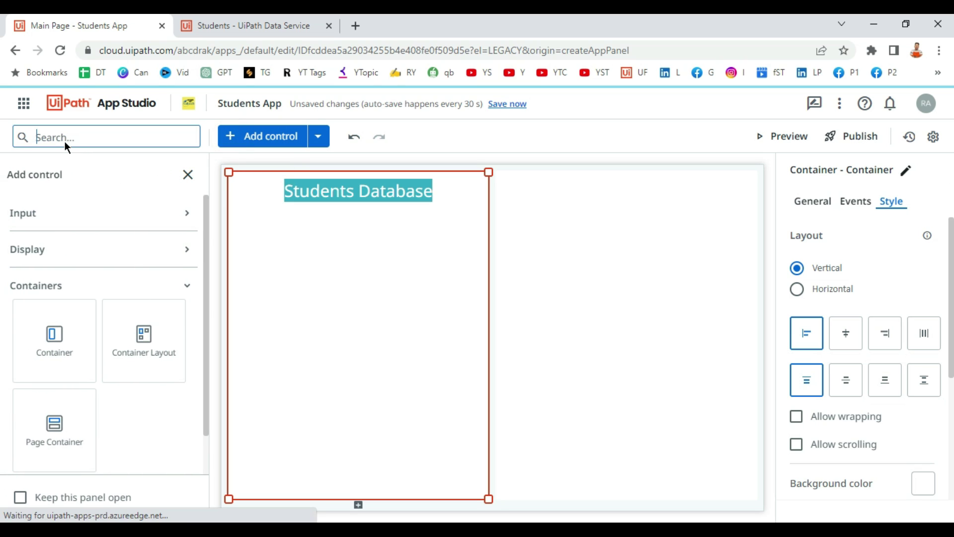
text(drop)
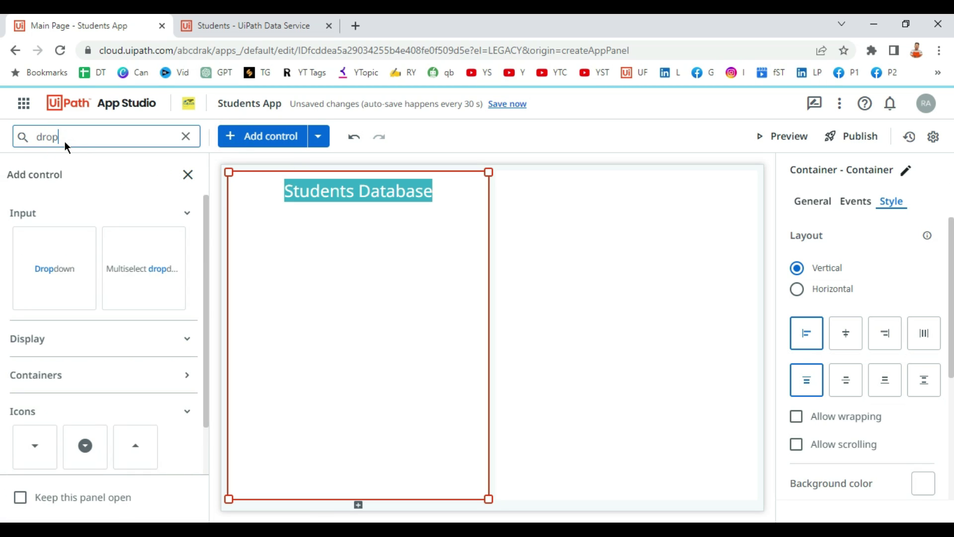
drag(56, 273, 362, 256)
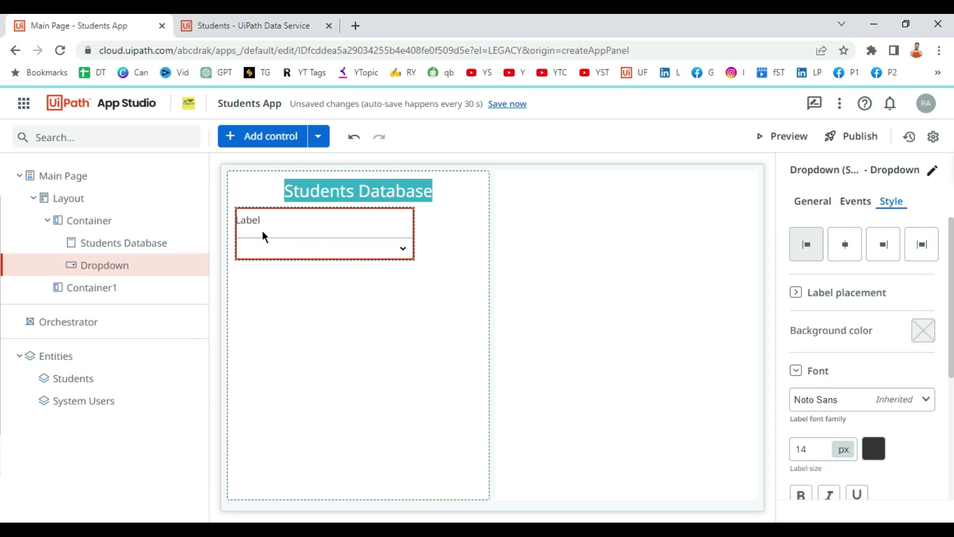
Set the dropdown's label to Select Student.
click(304, 236)
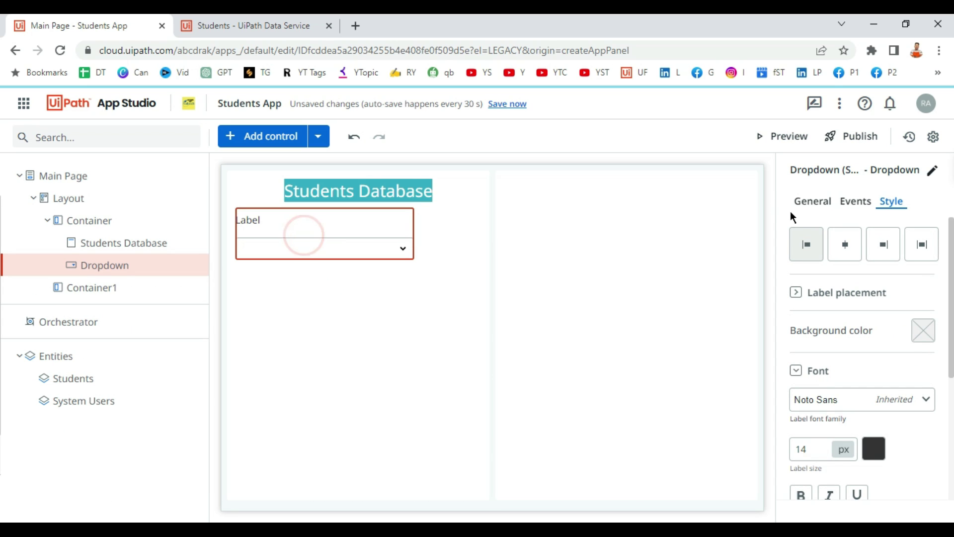
click(808, 204)
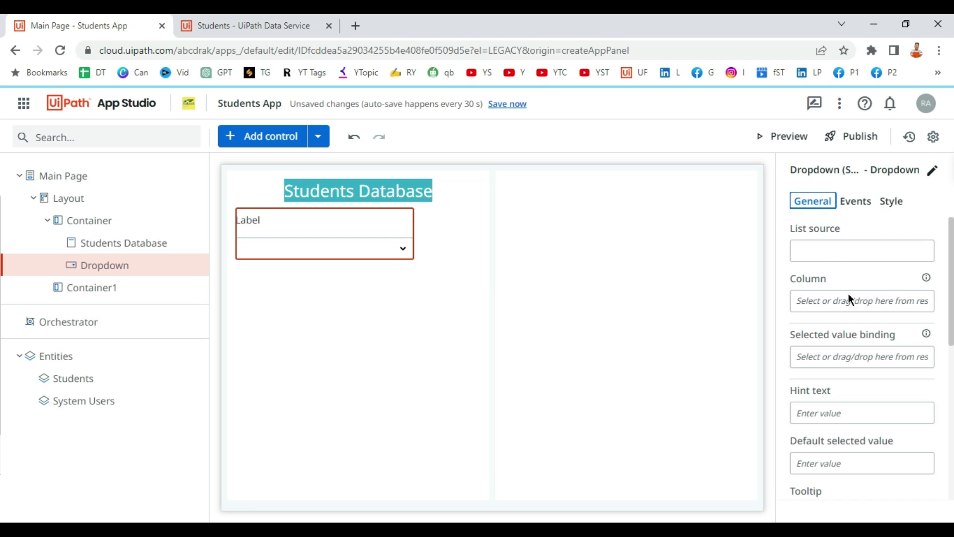
scroll(849, 298, down, 6)
scroll(852, 309, up, 3)
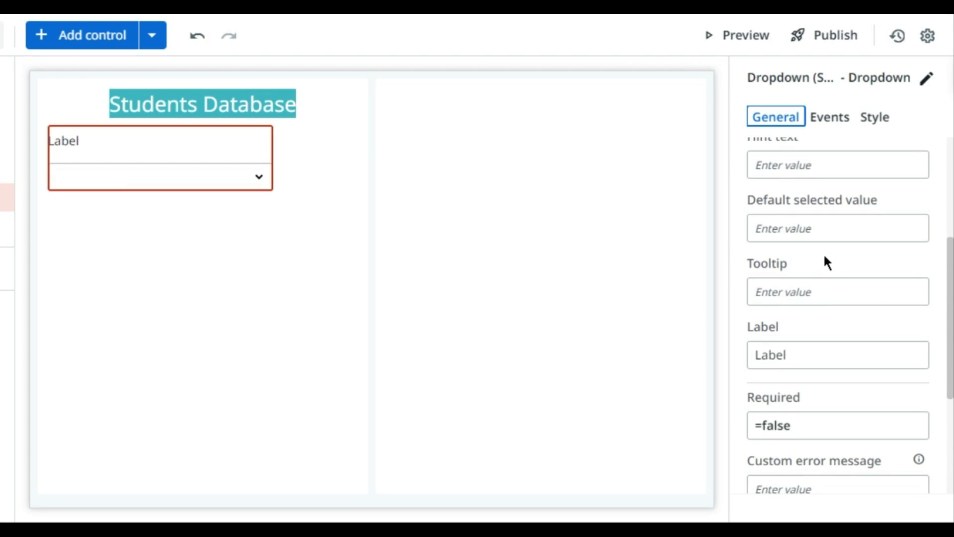
double_click(787, 345)
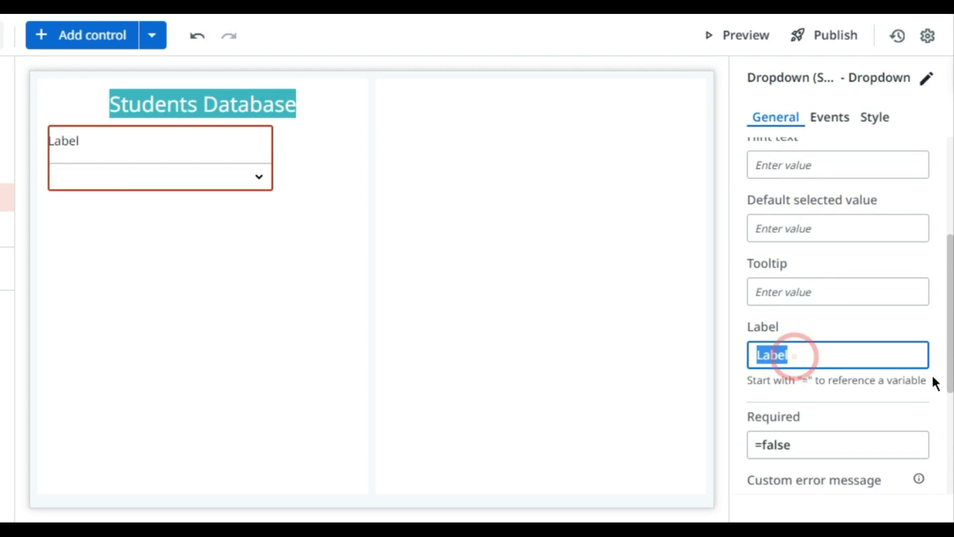
text(Select Student)
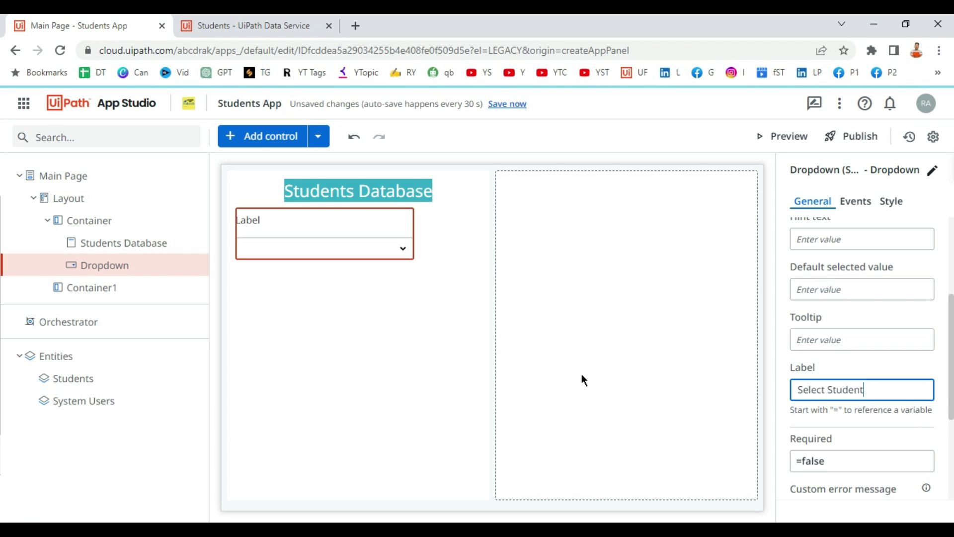
click(499, 310)
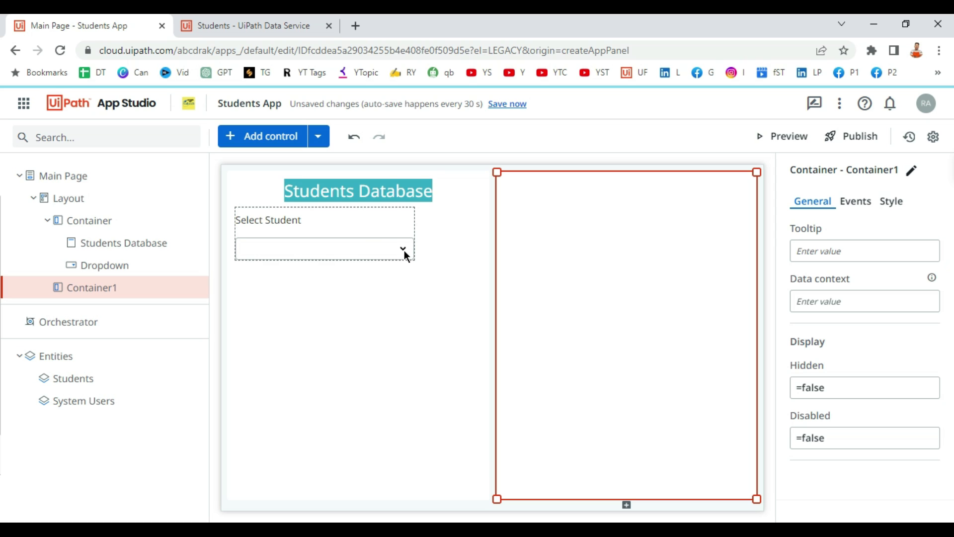
Check the Students records in Data Service, and set the Select Student dropdown's list source to the Students entity.
click(276, 22)
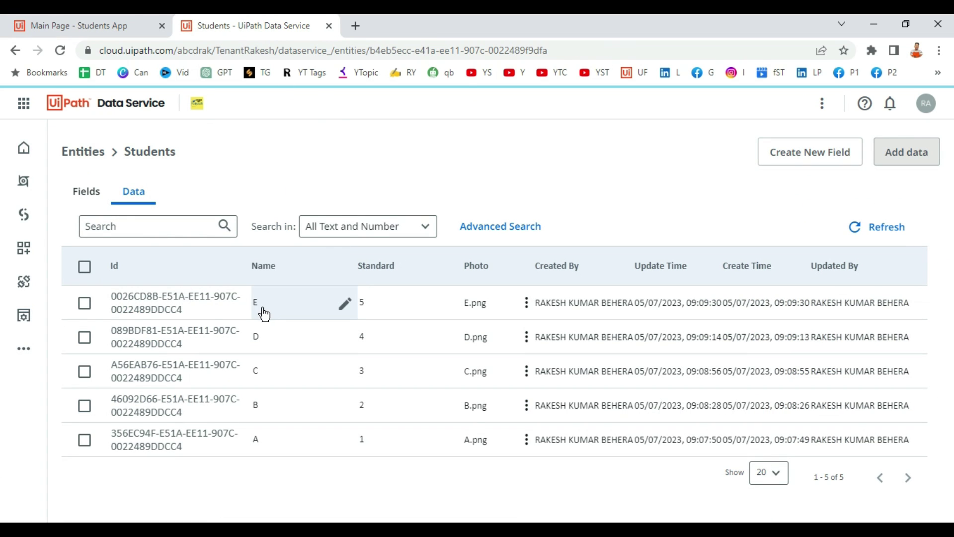
click(99, 35)
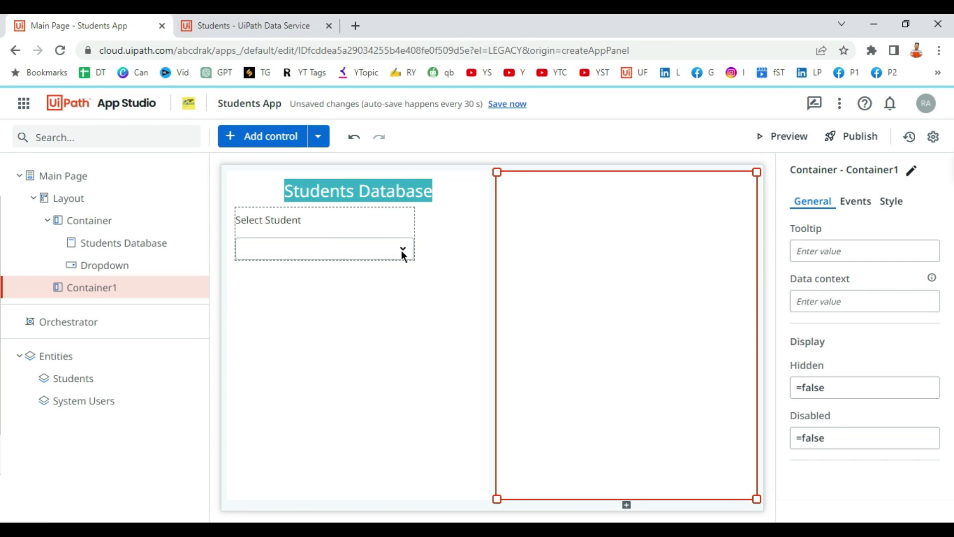
click(386, 248)
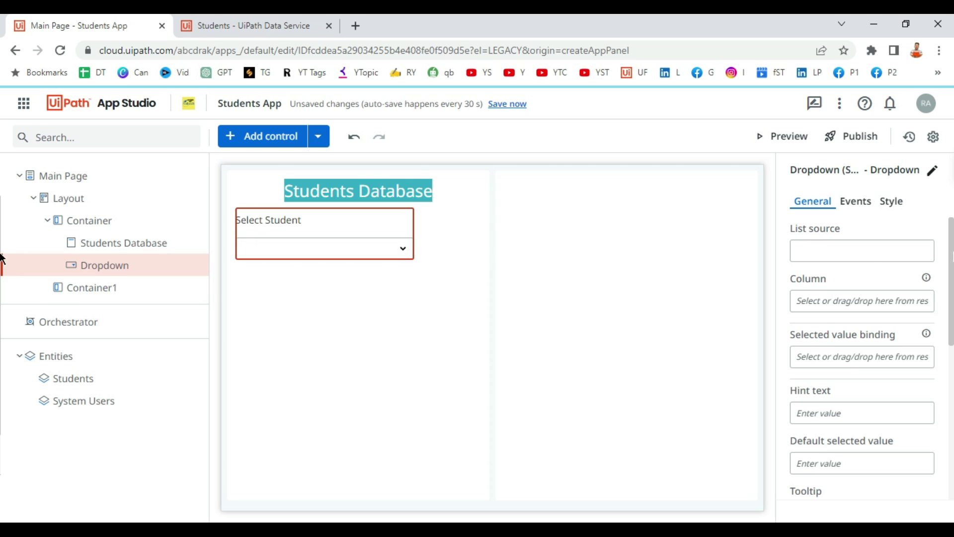
click(806, 256)
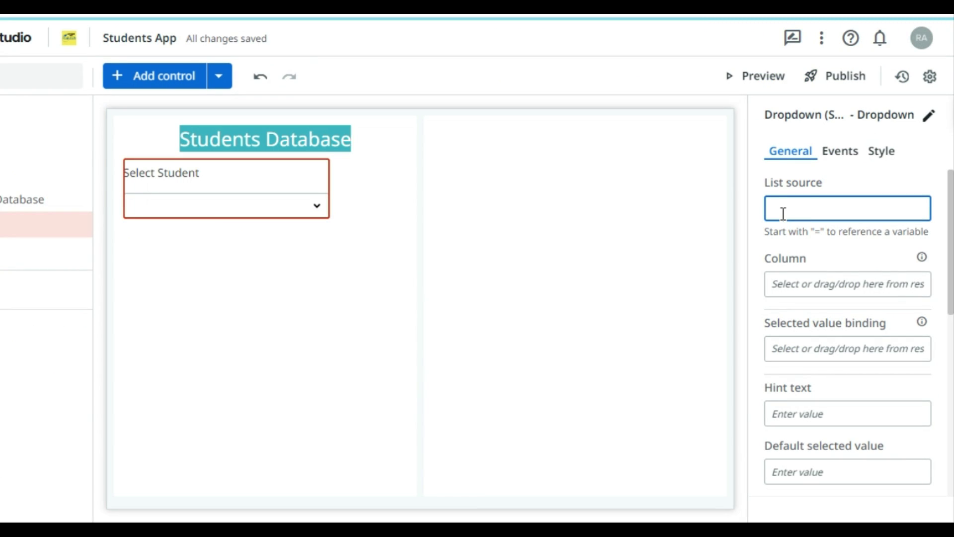
text(=)
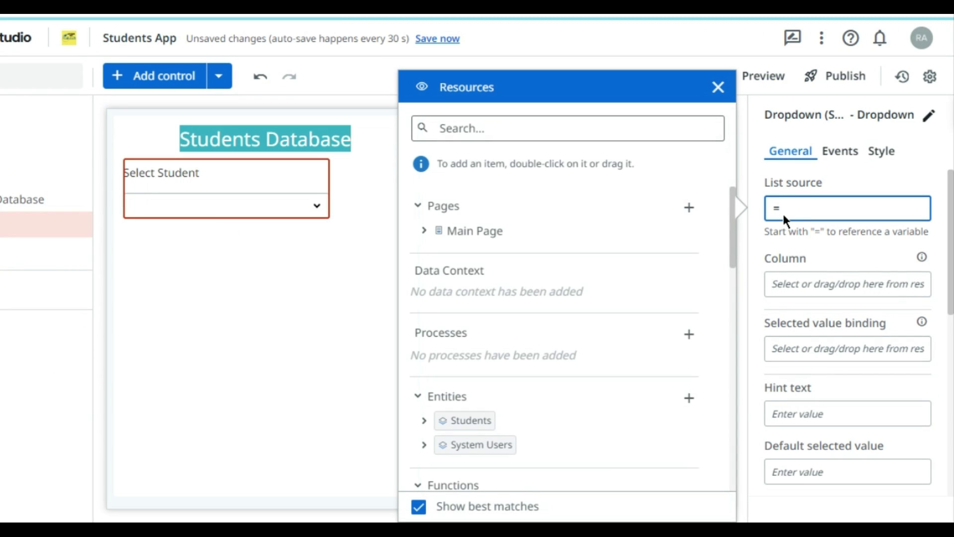
scroll(574, 288, down, 3)
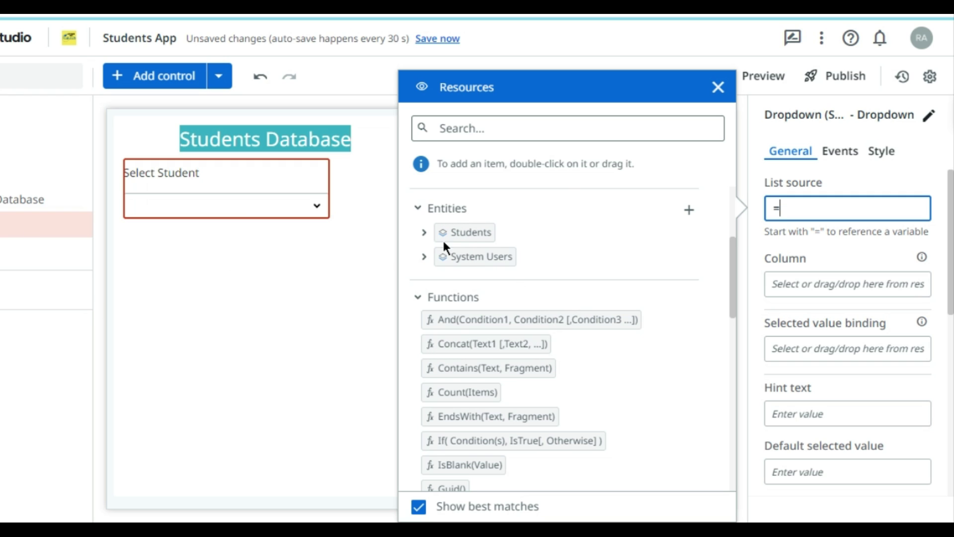
drag(470, 232, 838, 238)
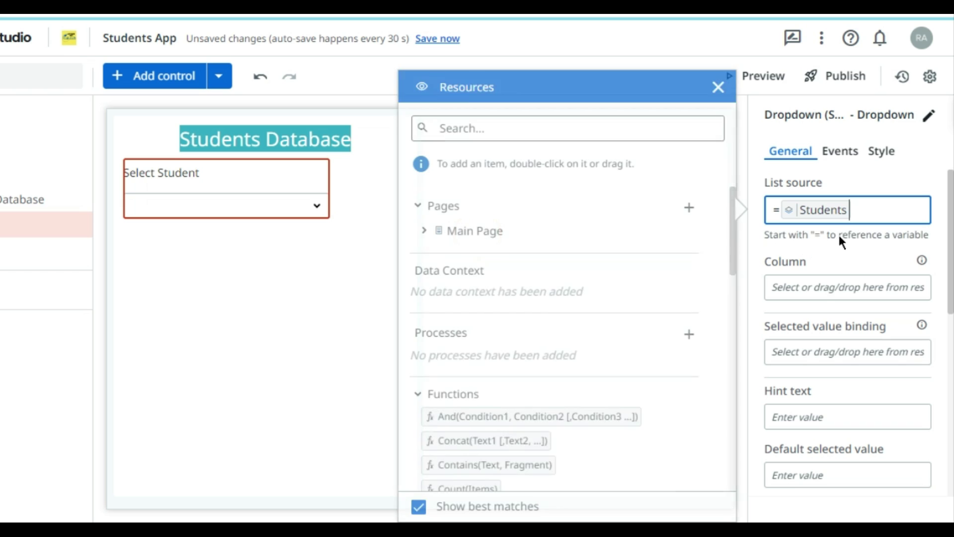
click(718, 87)
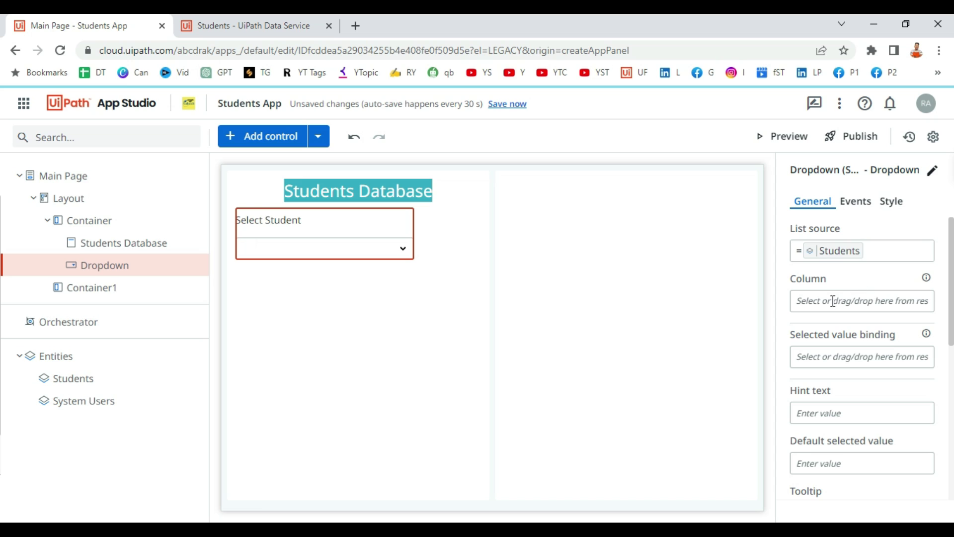
Check the Students entity's columns in Data Service, and set the dropdown's column to the entity's Name field.
click(251, 25)
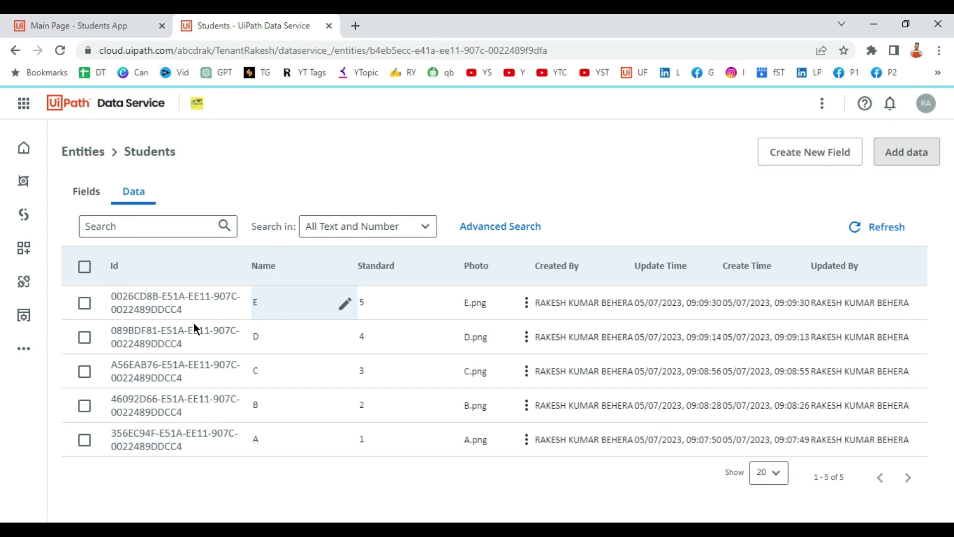
click(114, 26)
click(816, 305)
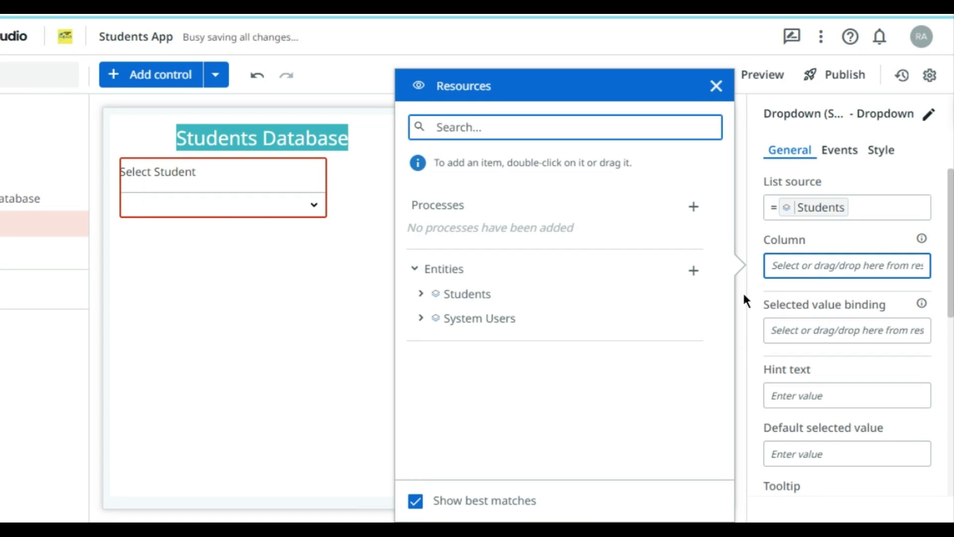
click(420, 296)
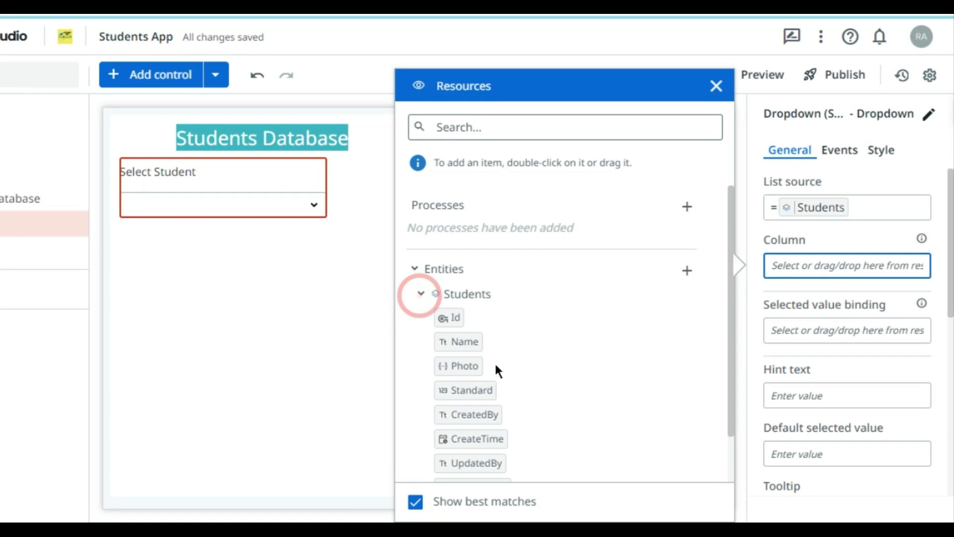
double_click(469, 344)
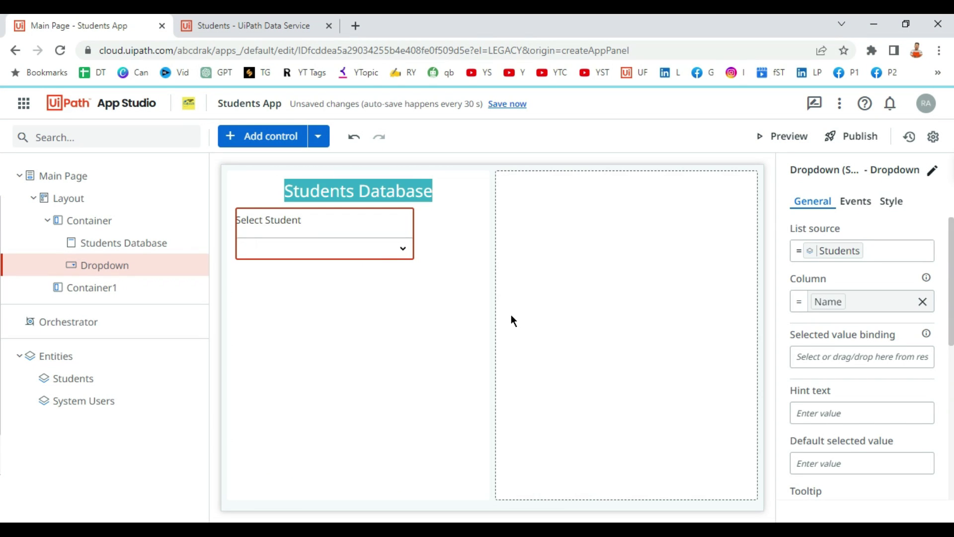
Preview the app and test the Select Student dropdown by choosing different entries, including C and B.
click(795, 137)
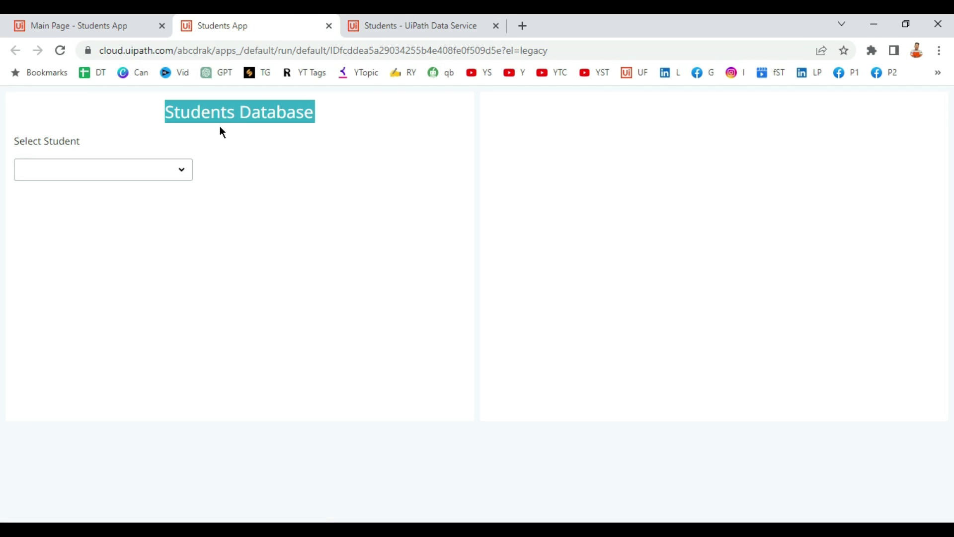
click(179, 171)
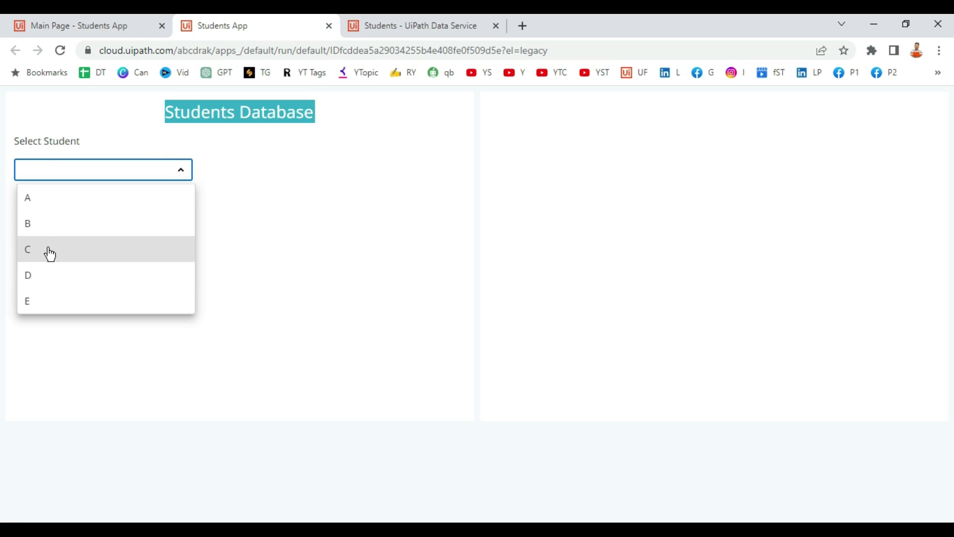
click(31, 251)
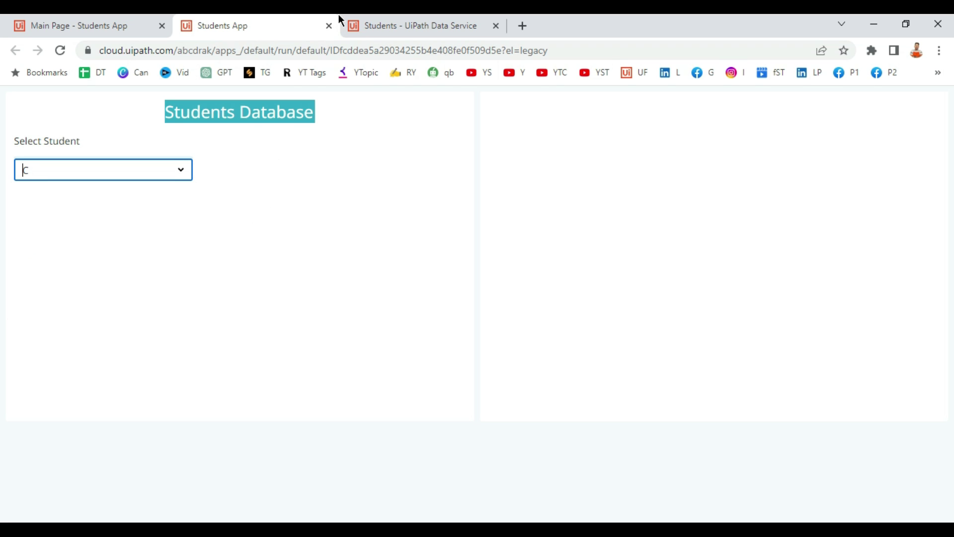
click(181, 169)
click(70, 207)
click(179, 175)
click(82, 243)
click(80, 173)
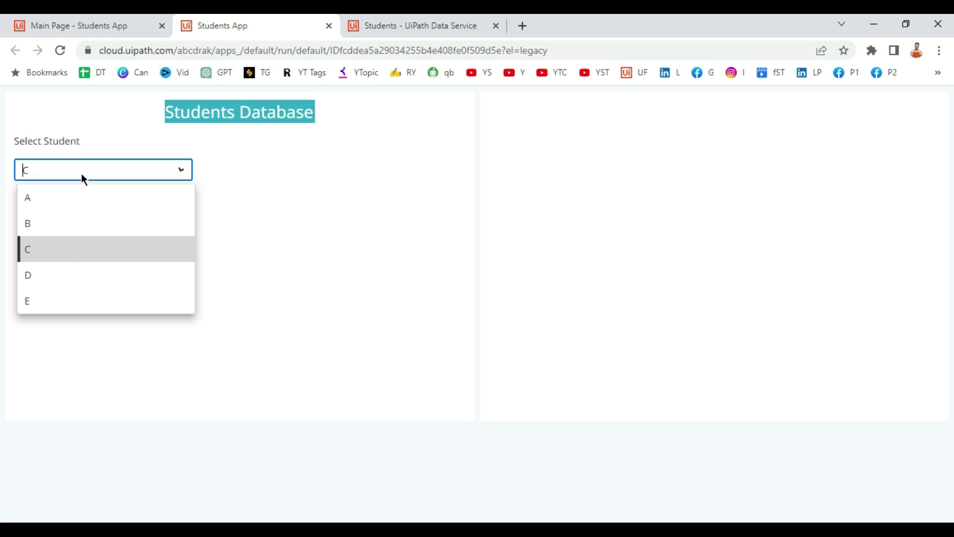
click(46, 215)
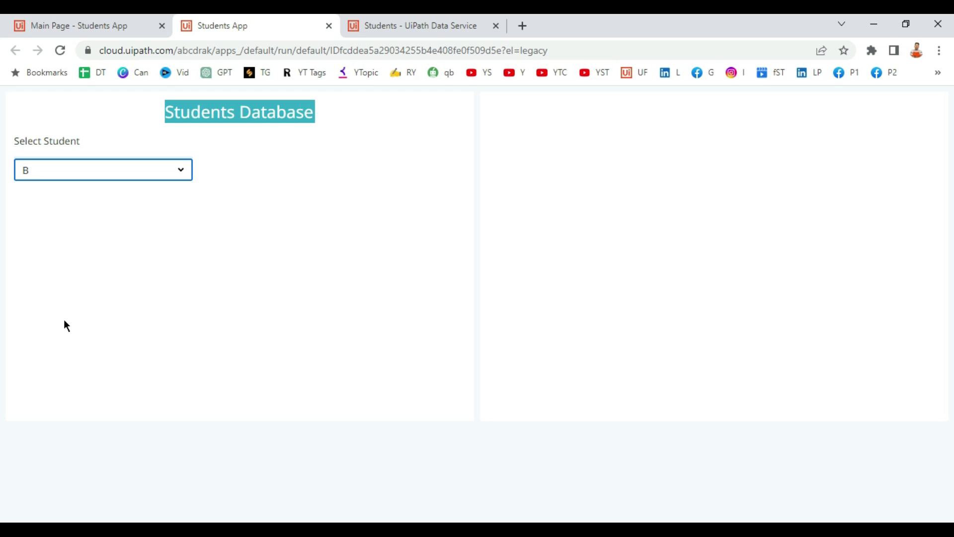
Review the Students records in Data Service, close the app preview, and return to the first container in App Studio.
click(394, 23)
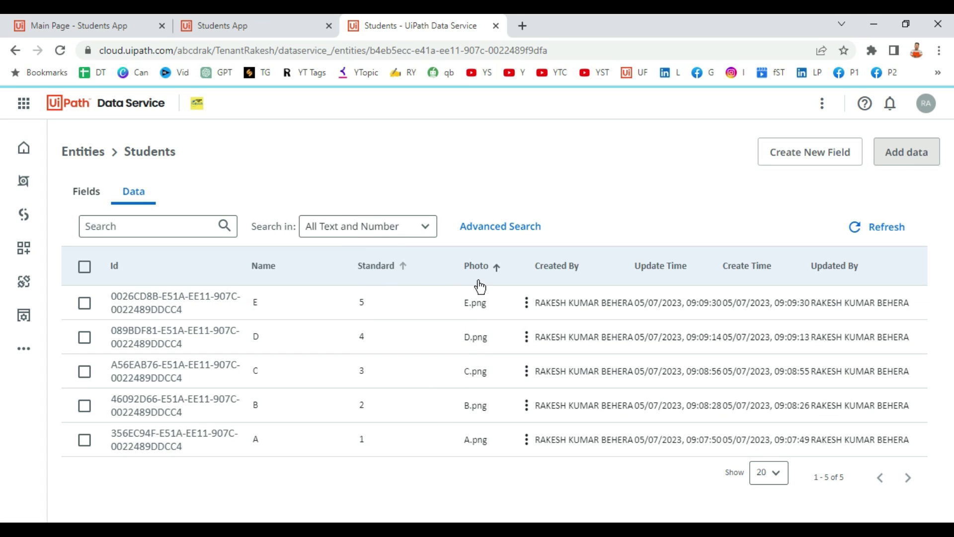
click(216, 25)
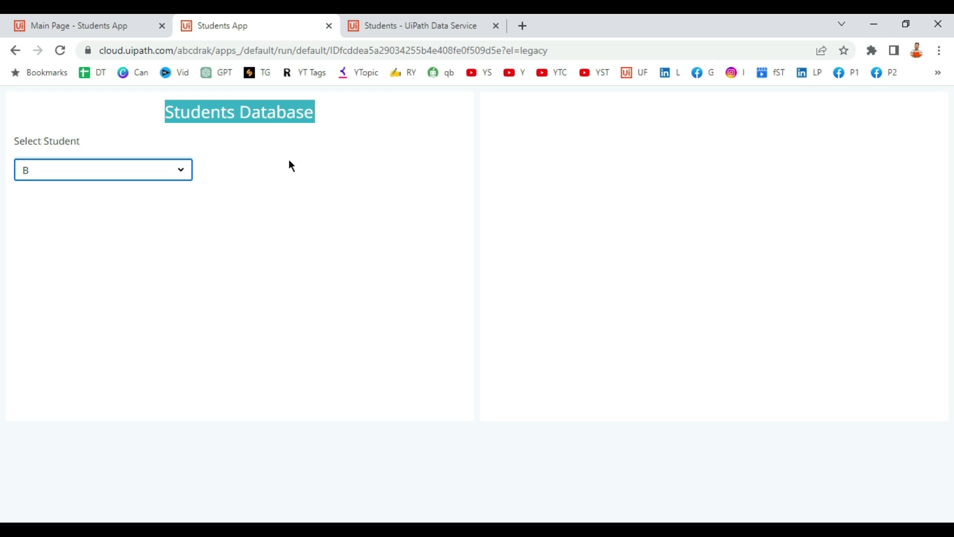
click(329, 26)
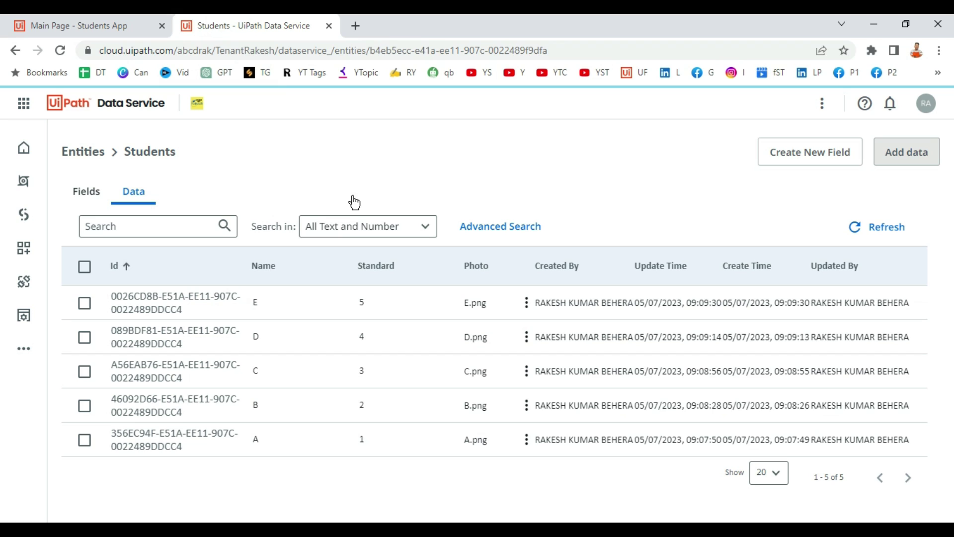
click(109, 26)
click(325, 289)
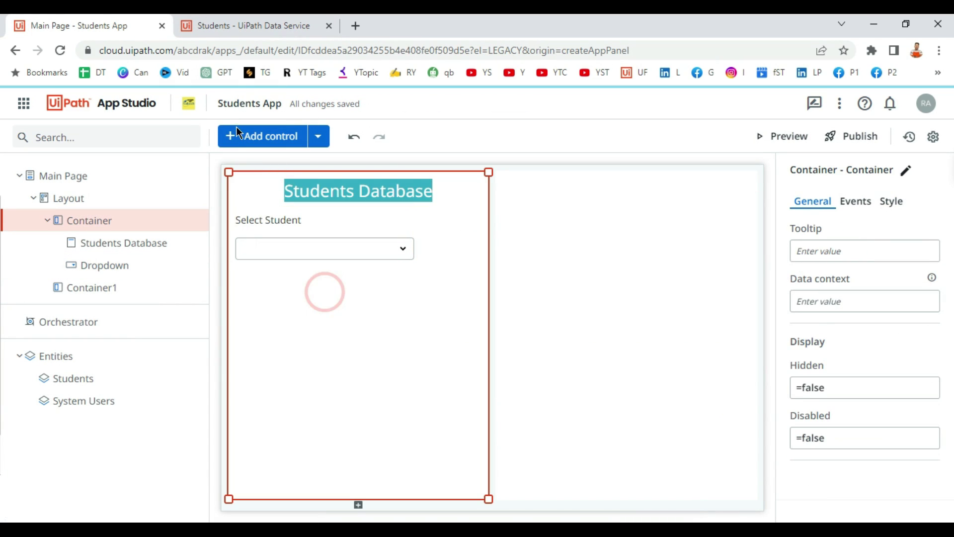
Find the Textbox control and add it to the first container, below the Select Student dropdown.
click(228, 136)
click(77, 134)
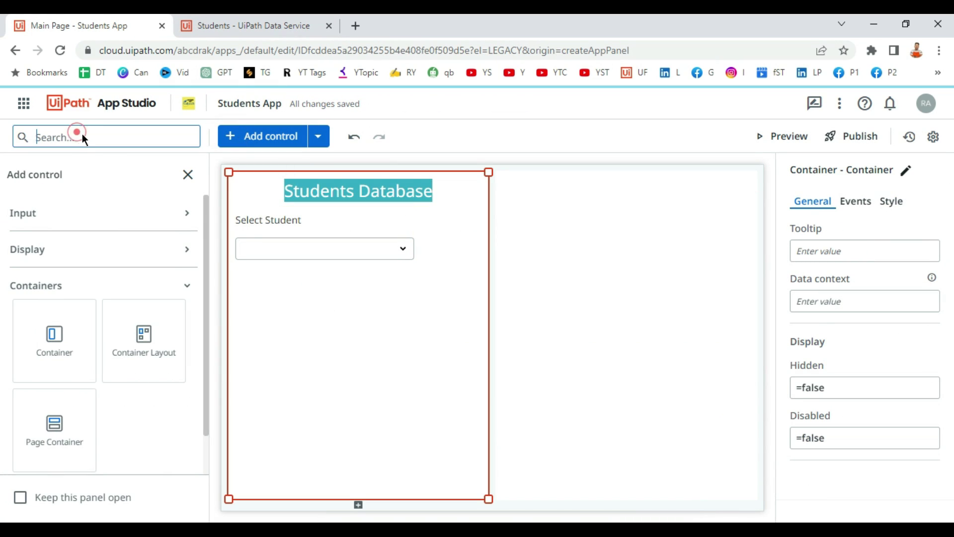
text(text)
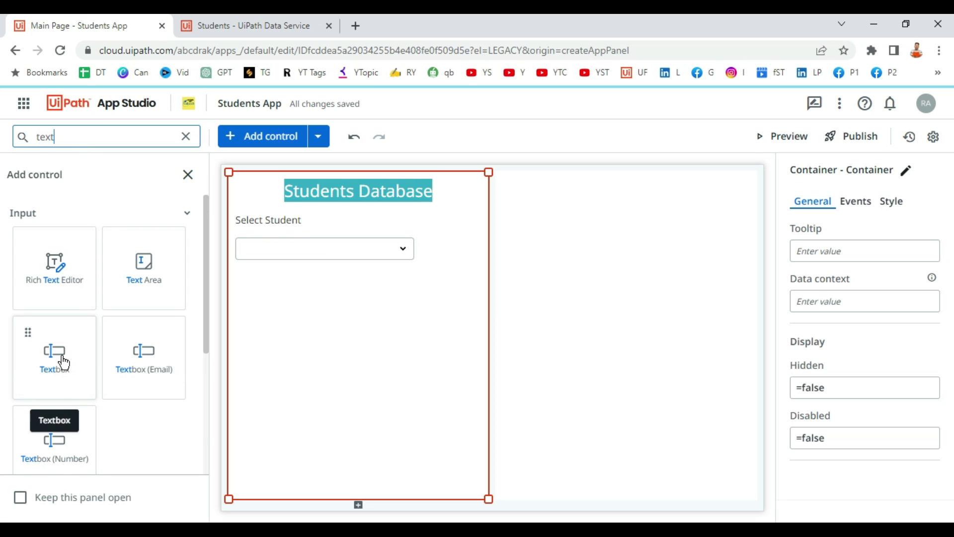
drag(62, 355, 428, 306)
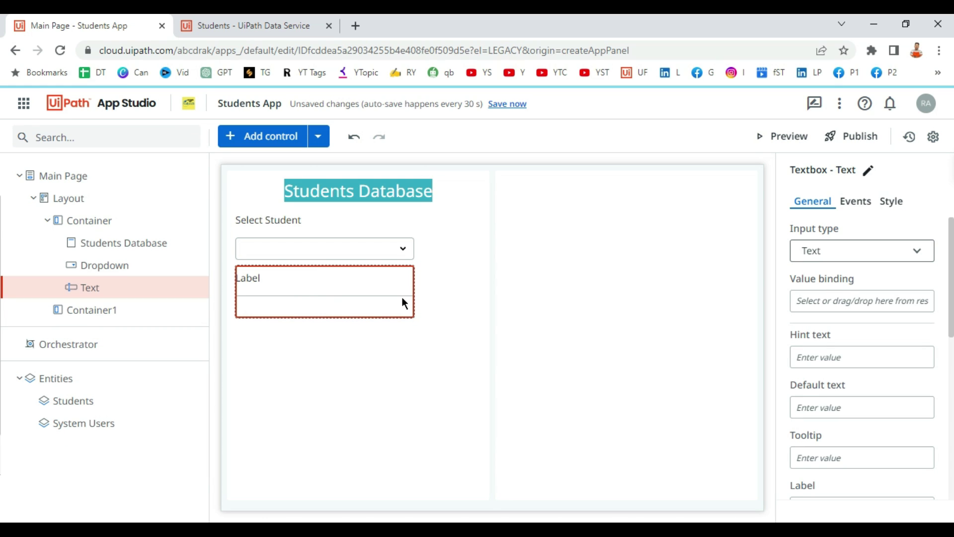
Set the new textbox's label to Standard.
scroll(860, 315, down, 6)
scroll(866, 324, up, 3)
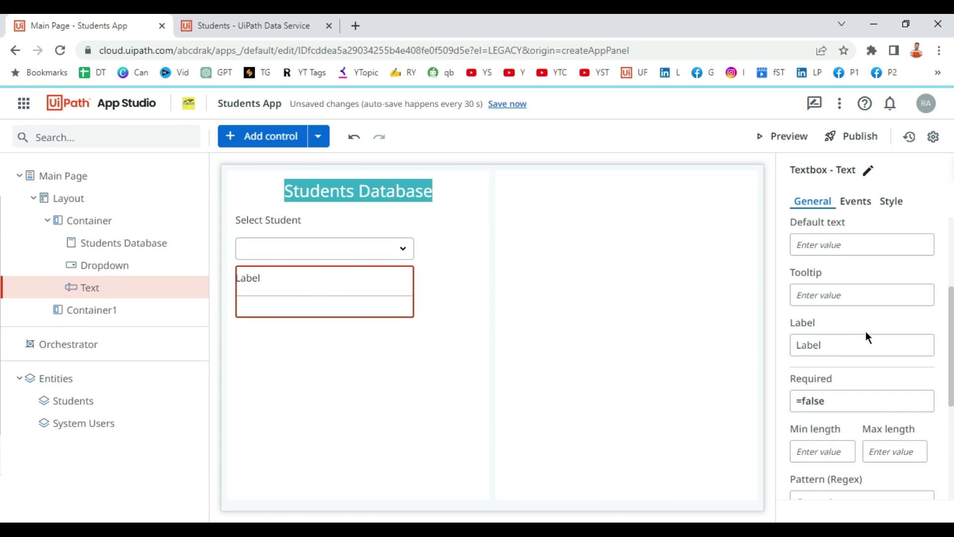
double_click(832, 348)
text(Sta)
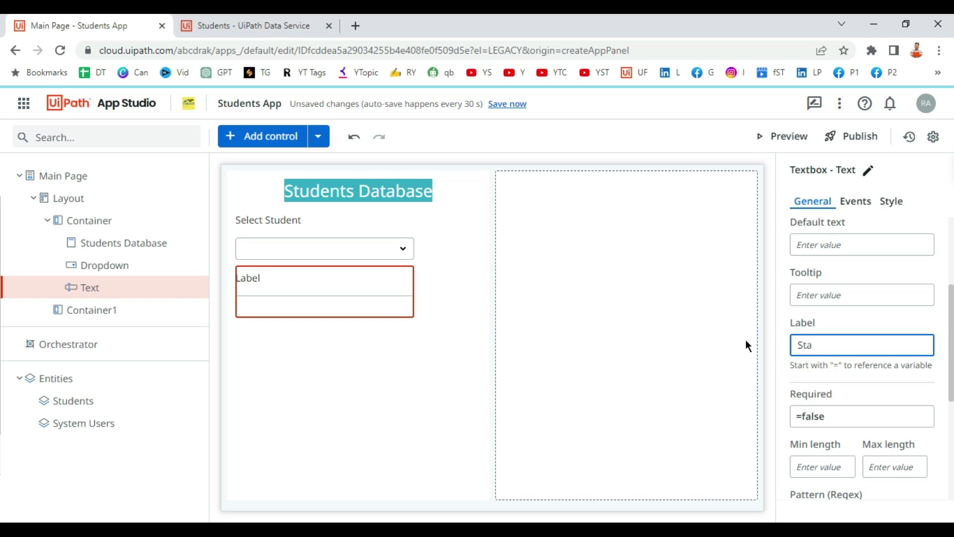
text(ndard)
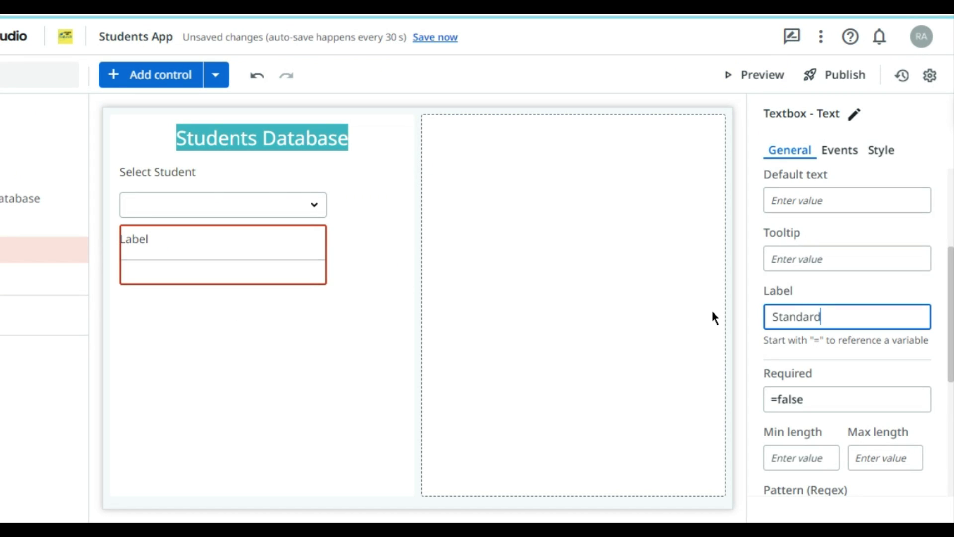
click(266, 383)
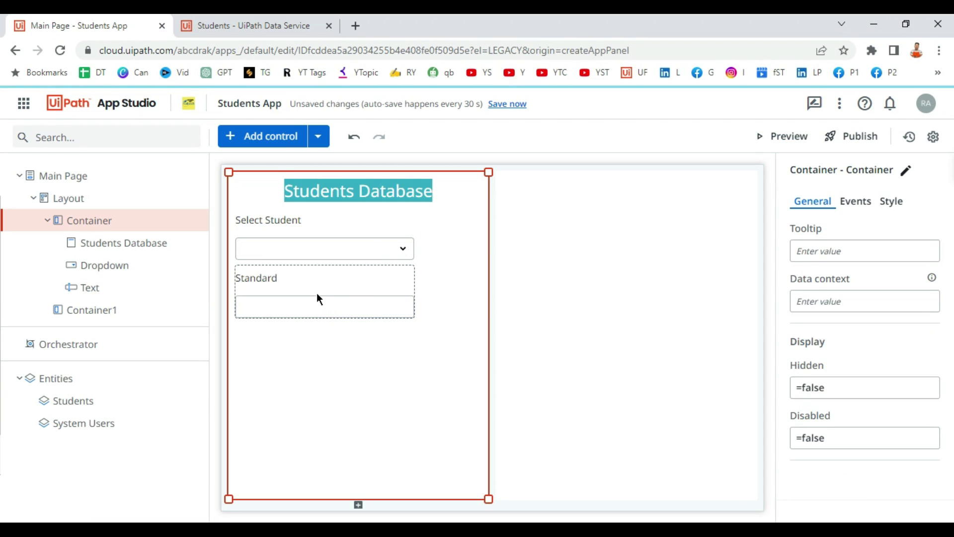
Make the Standard textbox non-editable by setting its Disabled property to =true.
click(317, 293)
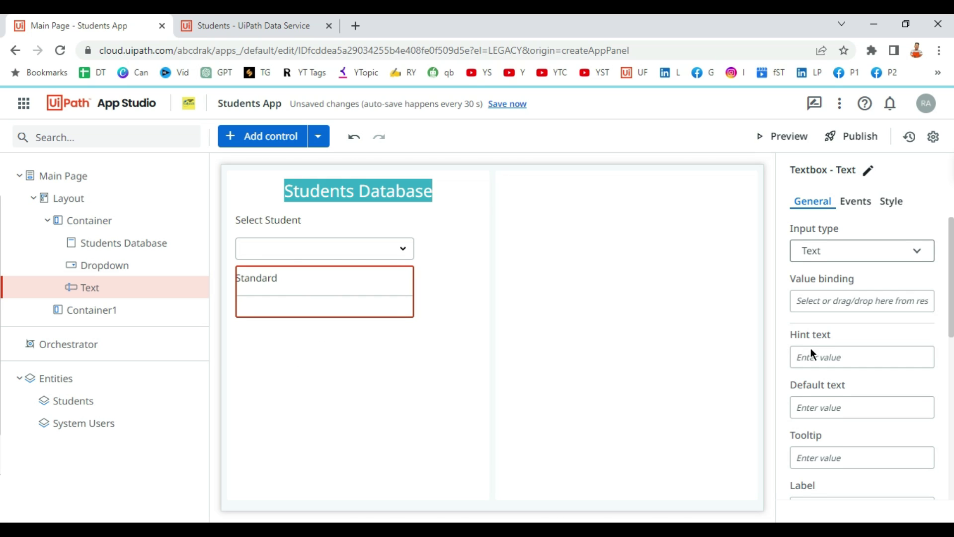
scroll(835, 358, down, 8)
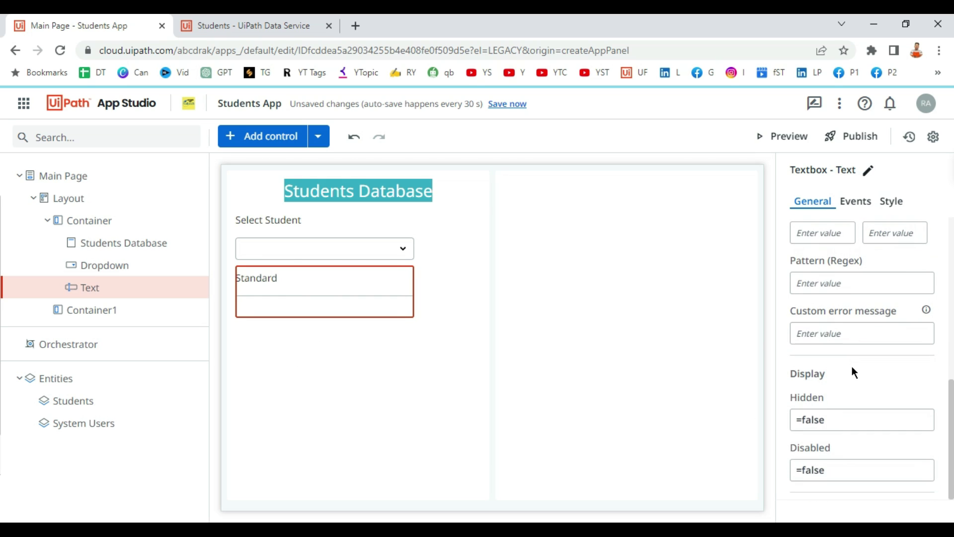
click(832, 476)
click(840, 468)
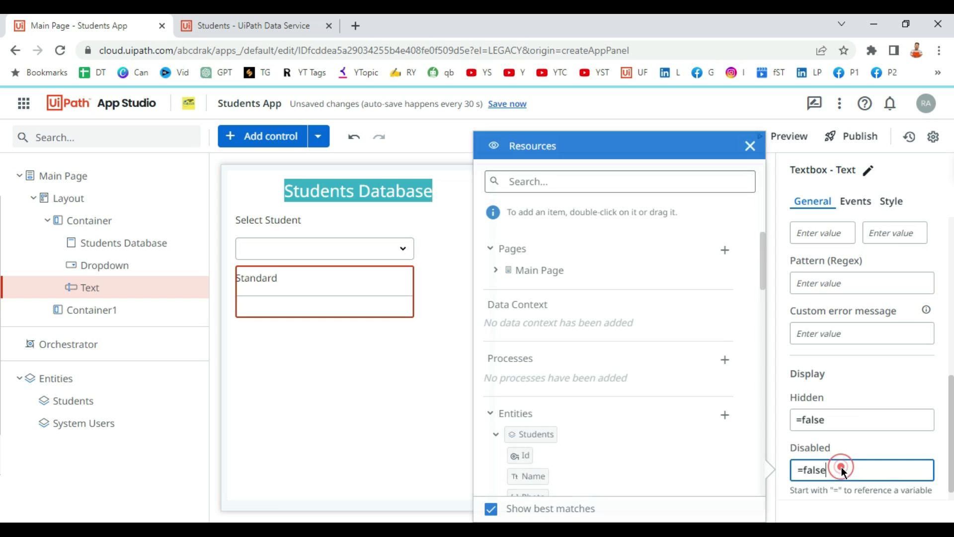
key(BackSpace)
key(BackSpace)
key(BackSpace)
key(BackSpace)
key(BackSpace)
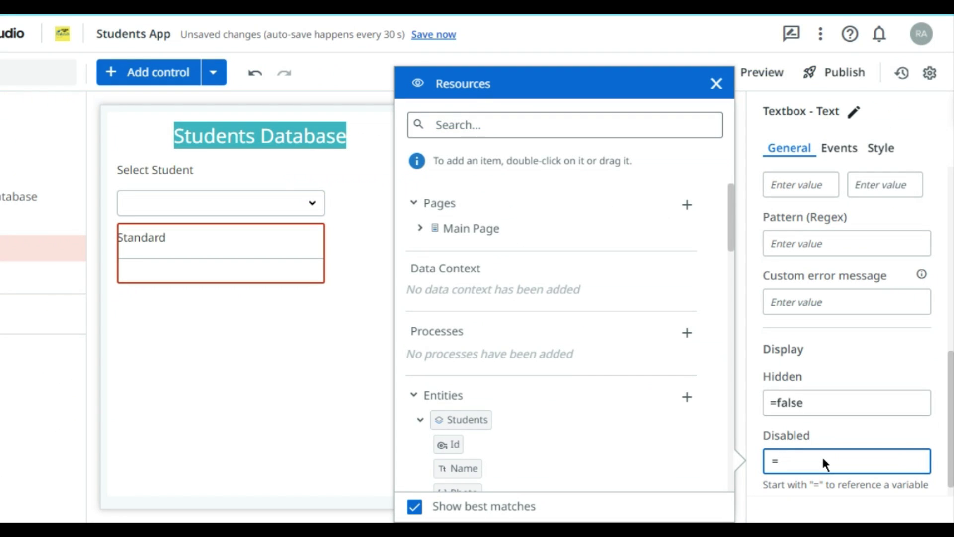
text(true)
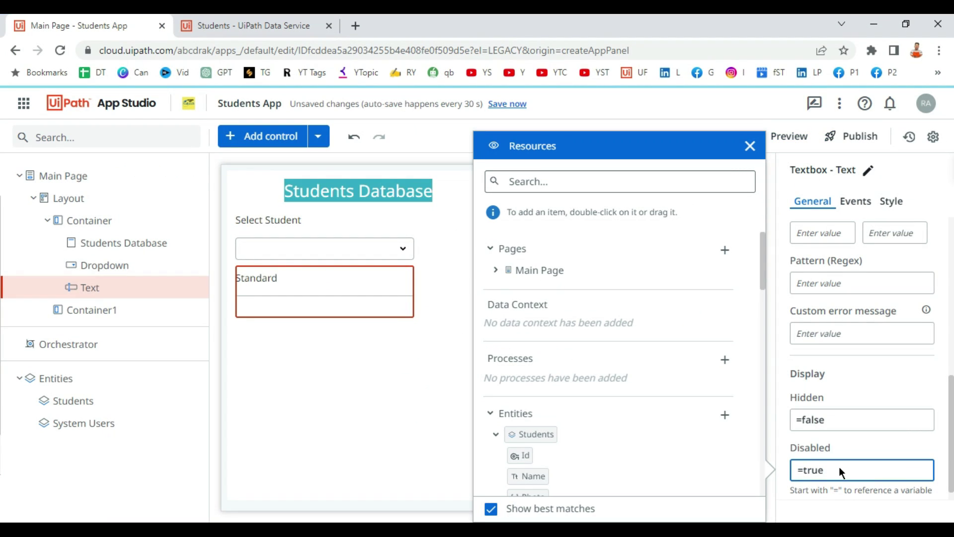
click(420, 397)
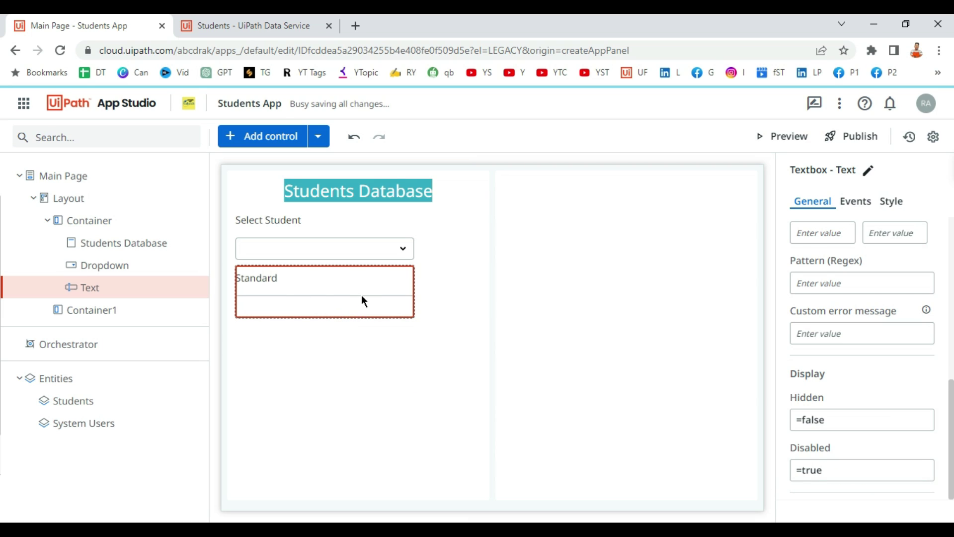
click(398, 343)
click(385, 308)
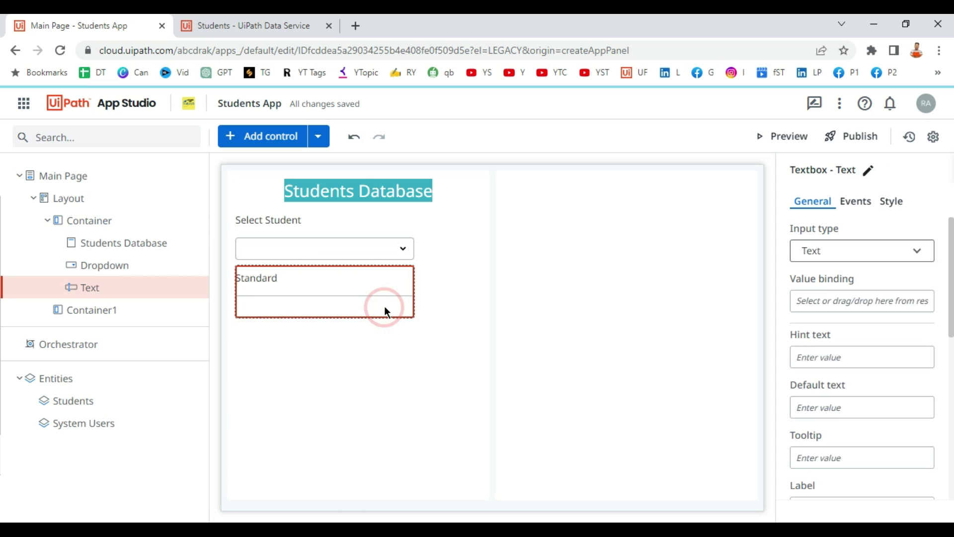
Preview the app, select student A, test whether the Standard textbox accepts input, and close the preview.
click(795, 139)
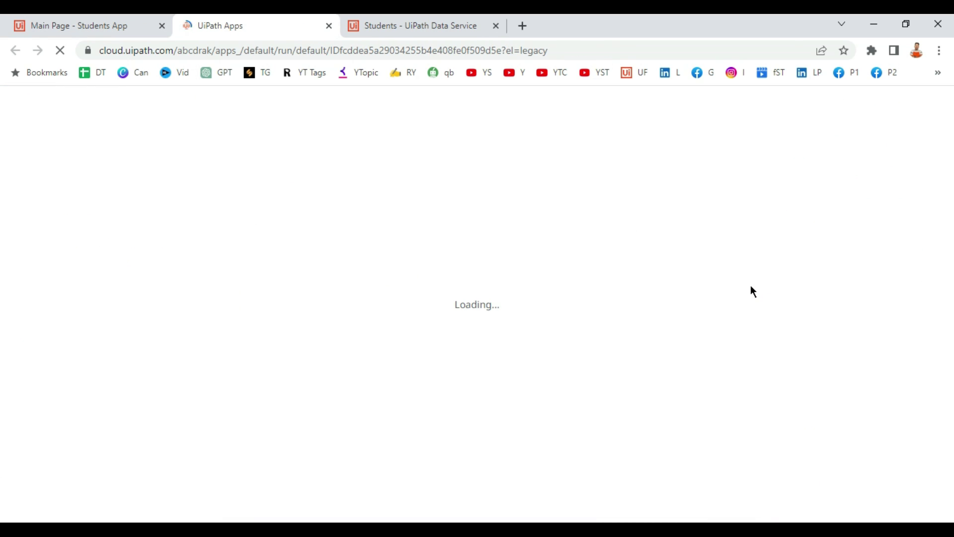
click(109, 169)
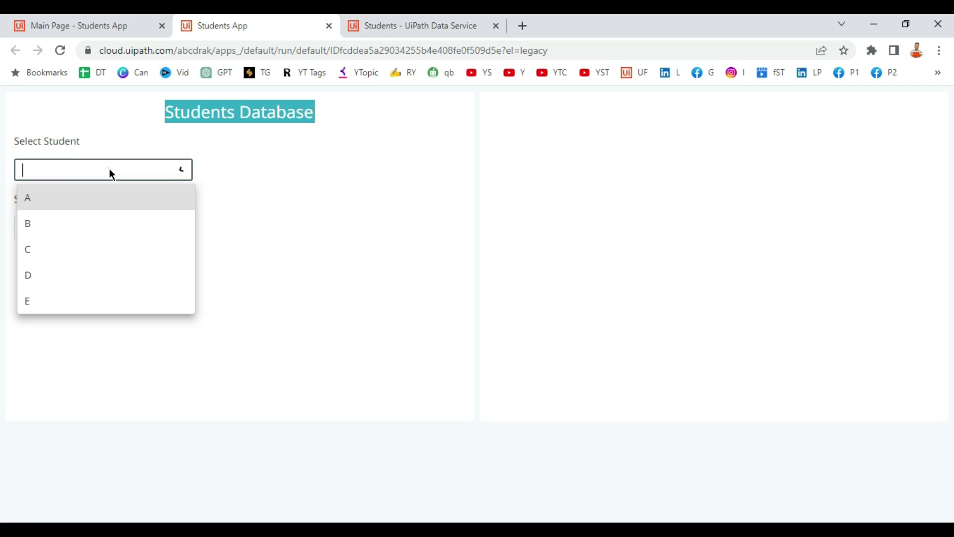
click(36, 198)
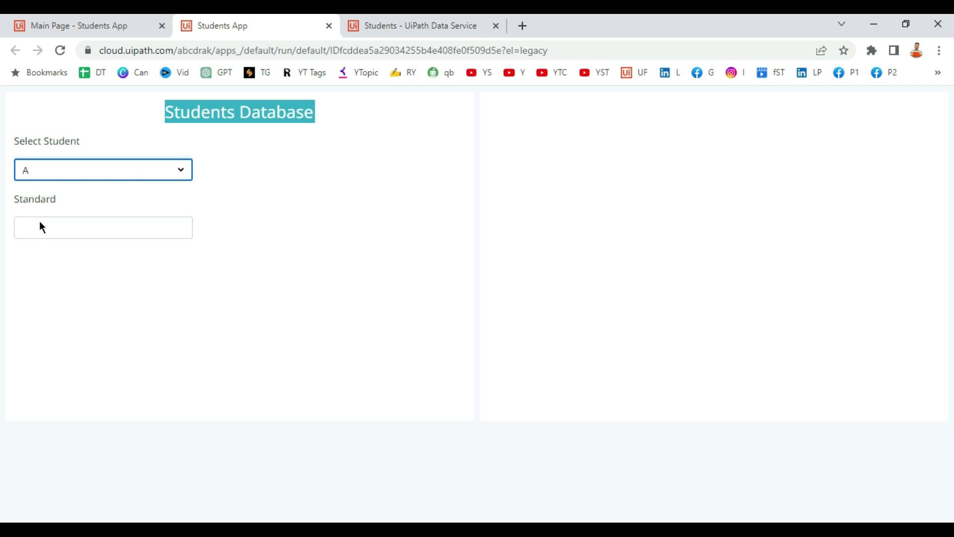
click(25, 230)
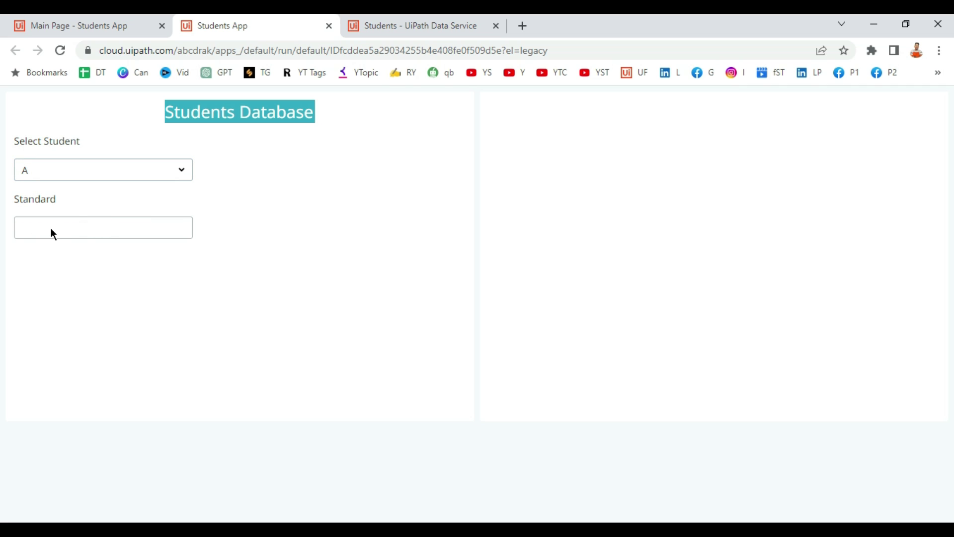
click(114, 229)
click(44, 237)
click(329, 26)
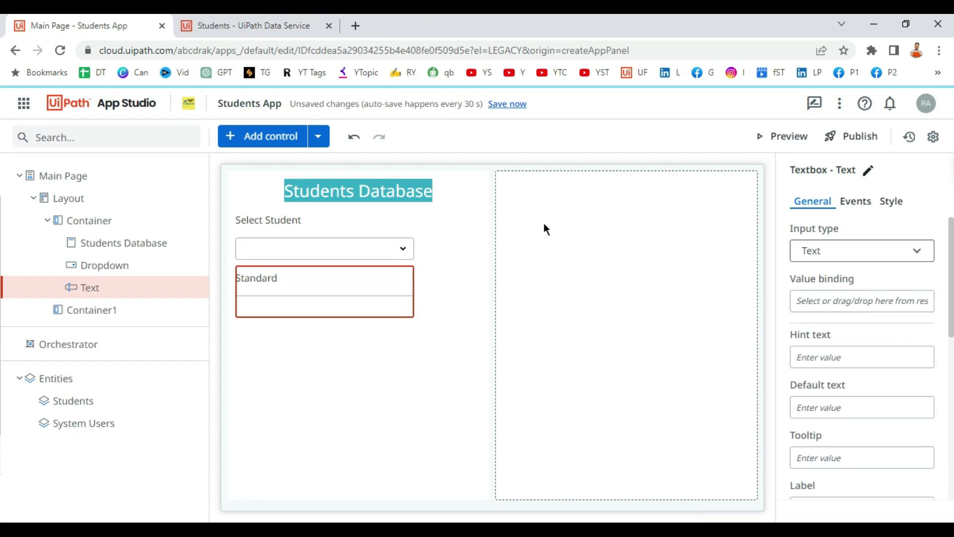
Create a value-changed rule for the Select Student dropdown using the Set Values action.
click(372, 252)
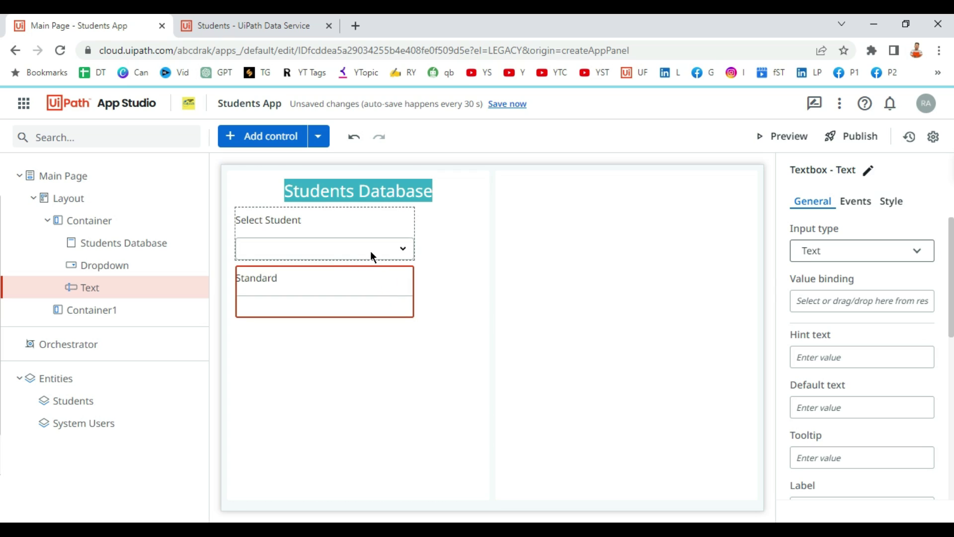
click(370, 294)
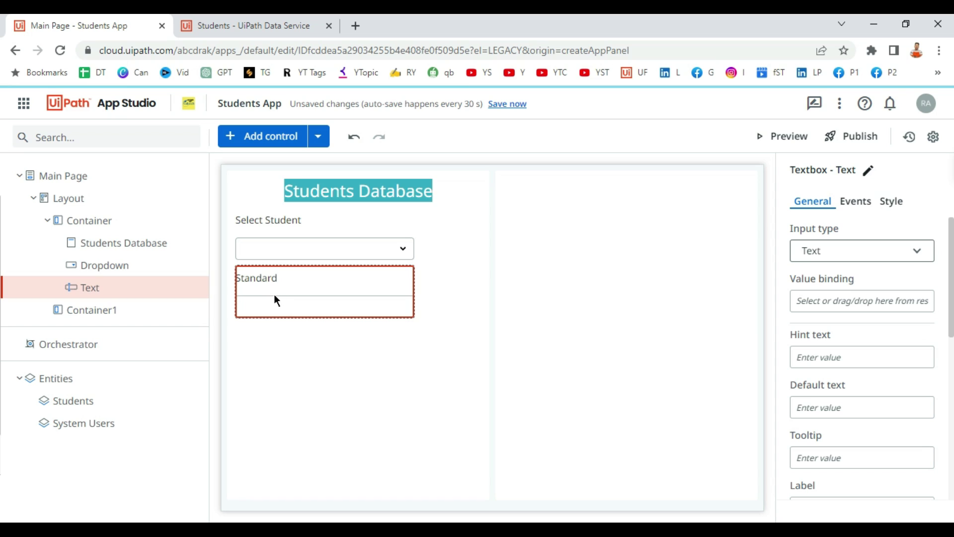
click(341, 243)
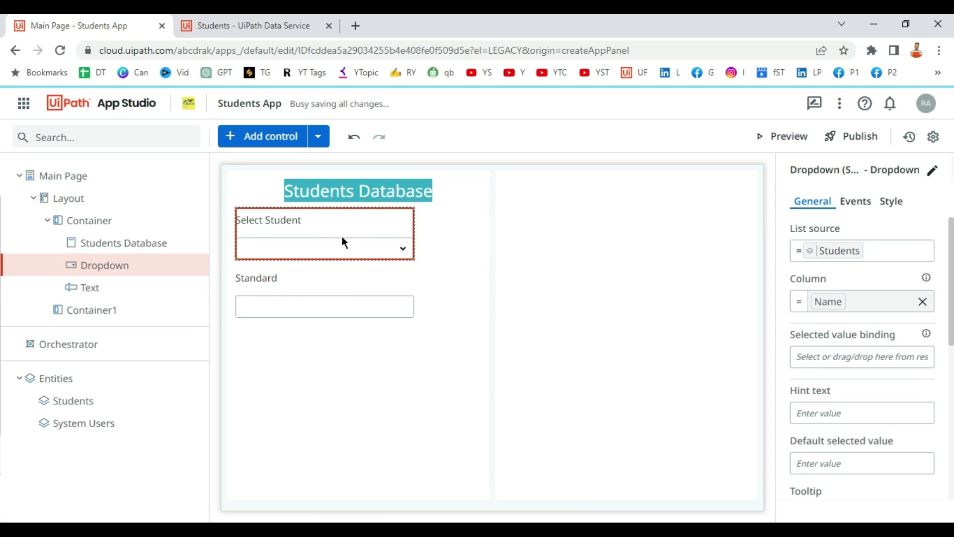
click(863, 207)
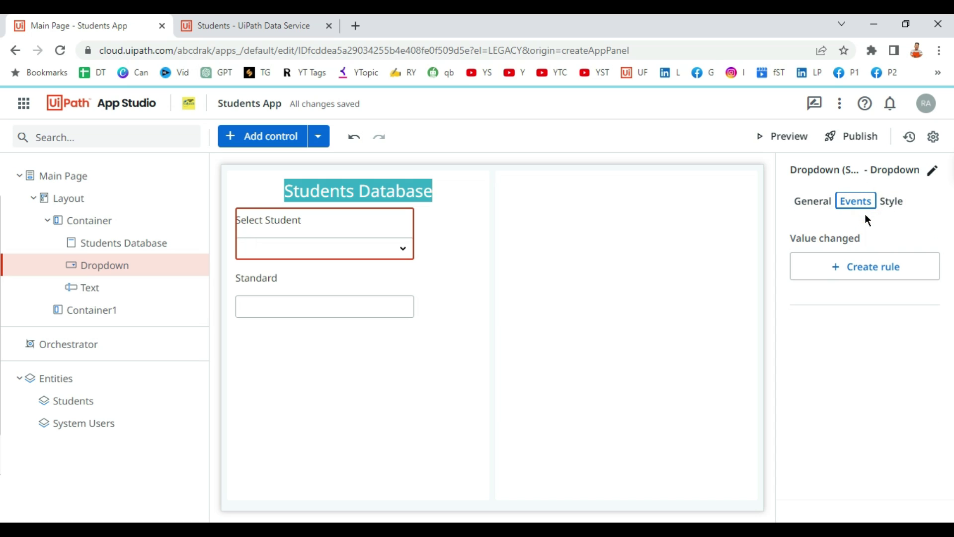
click(874, 274)
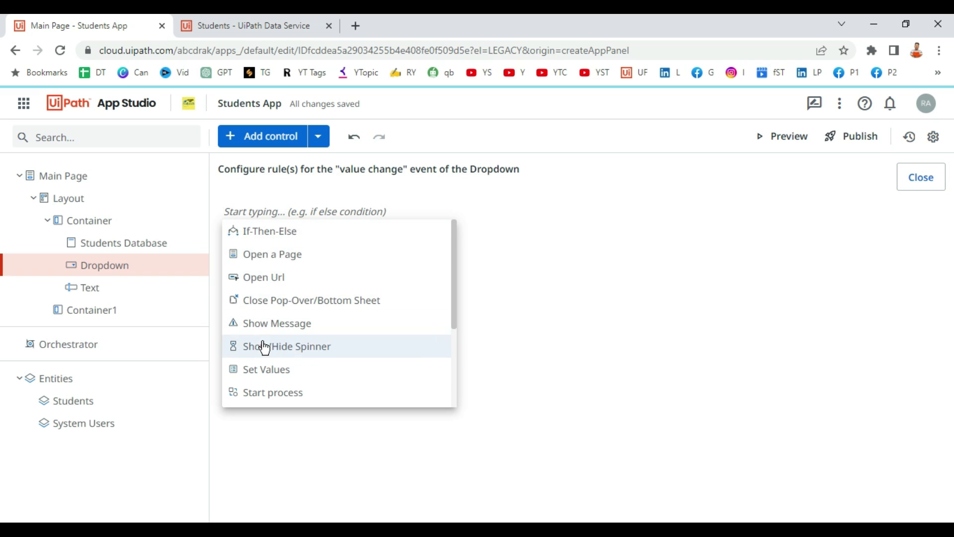
click(257, 372)
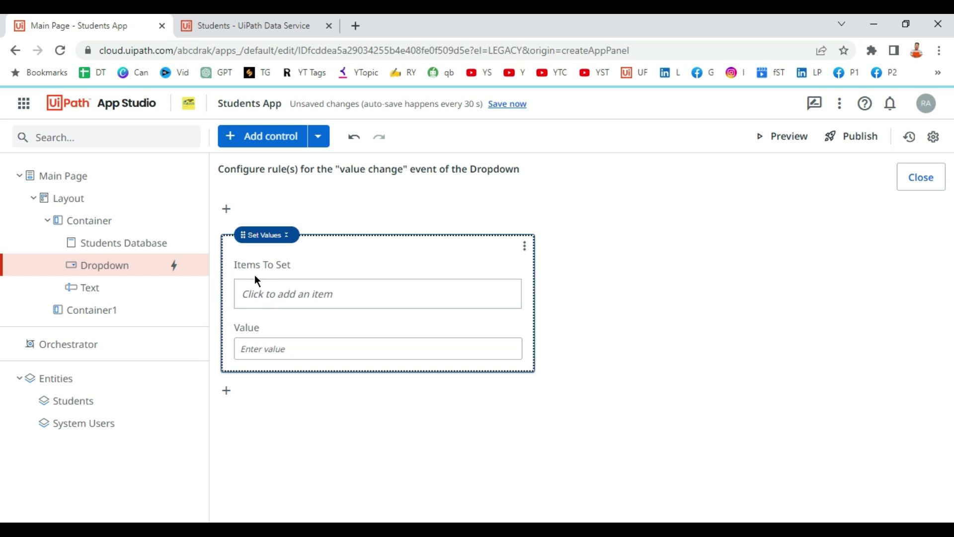
Create an app variable named Standard and add it as the item to set in the Set Values rule.
click(285, 295)
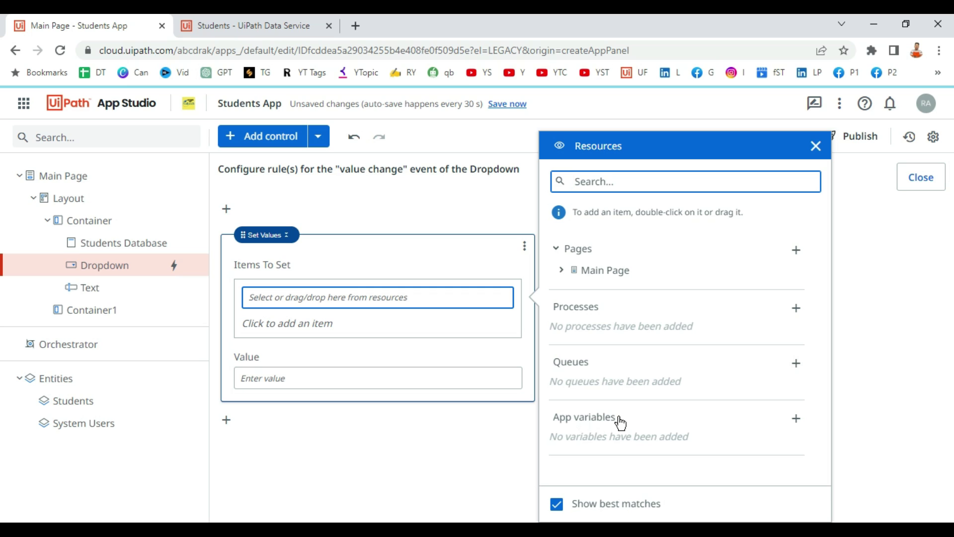
click(795, 419)
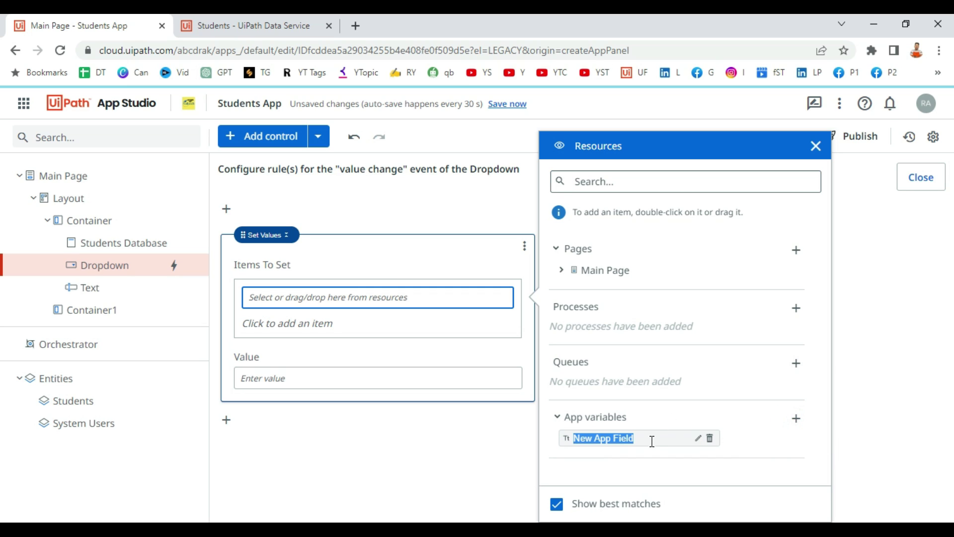
text(s)
key(BackSpace)
text(Standard)
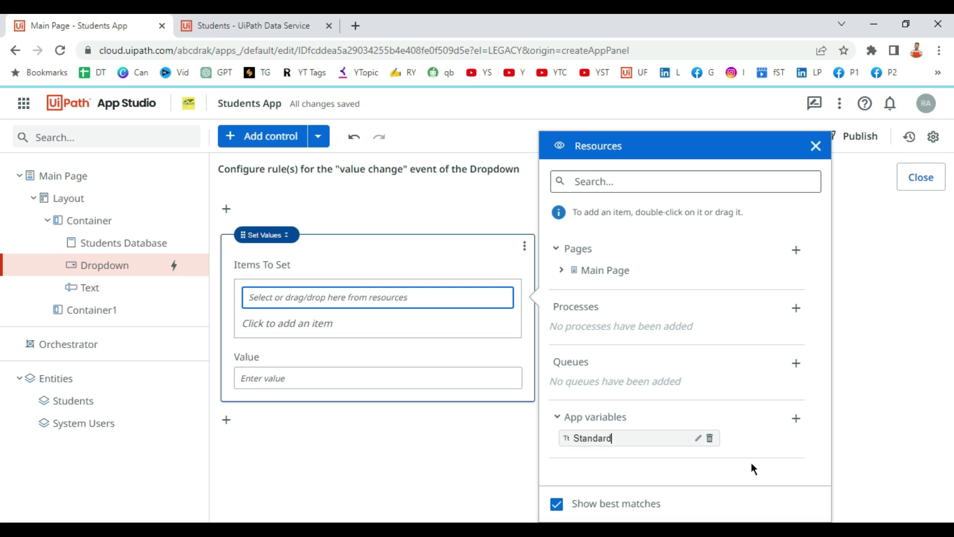
click(766, 444)
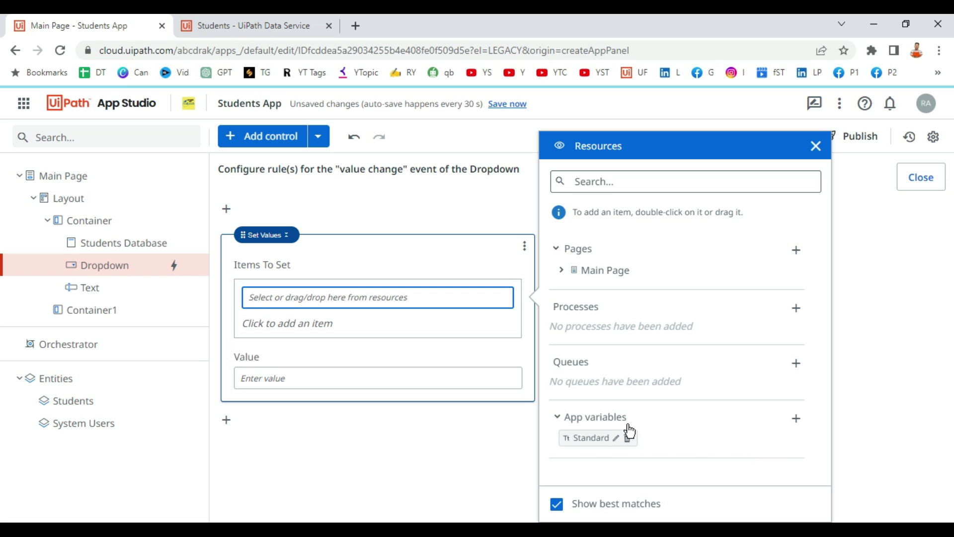
double_click(591, 440)
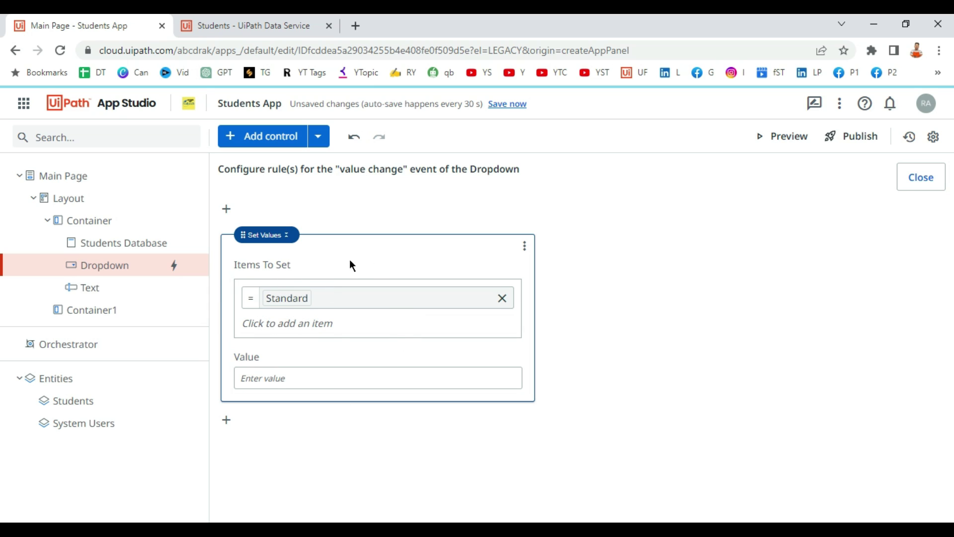
click(288, 378)
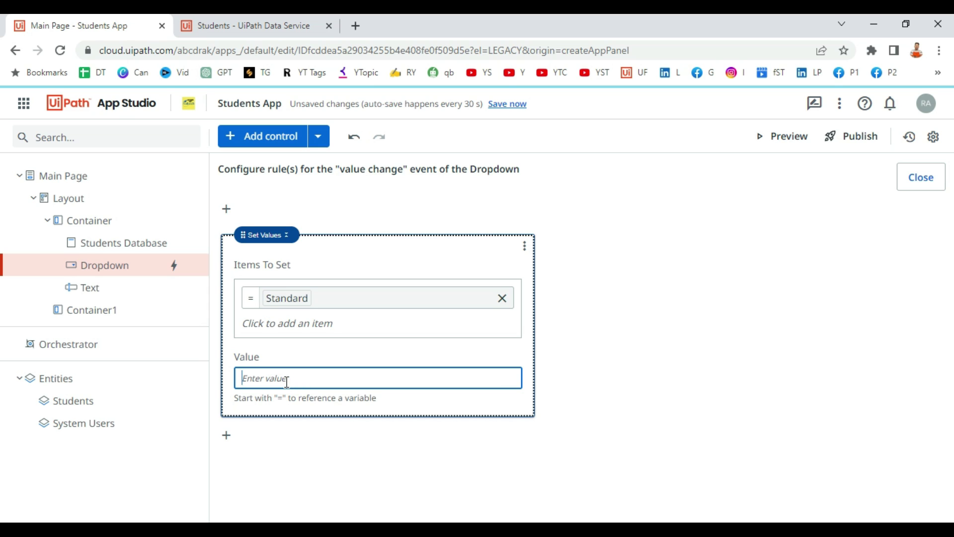
text(=)
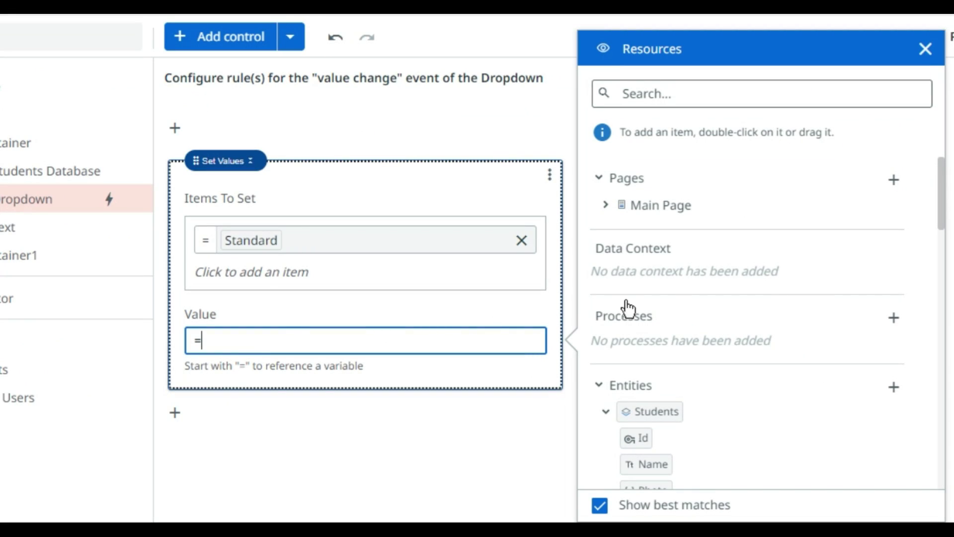
scroll(583, 353, down, 5)
scroll(822, 327, down, 5)
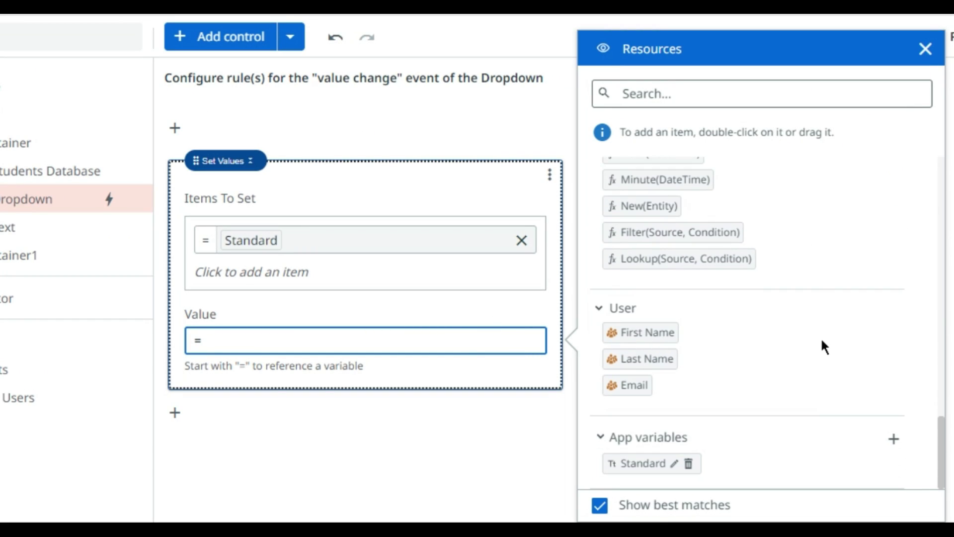
double_click(671, 259)
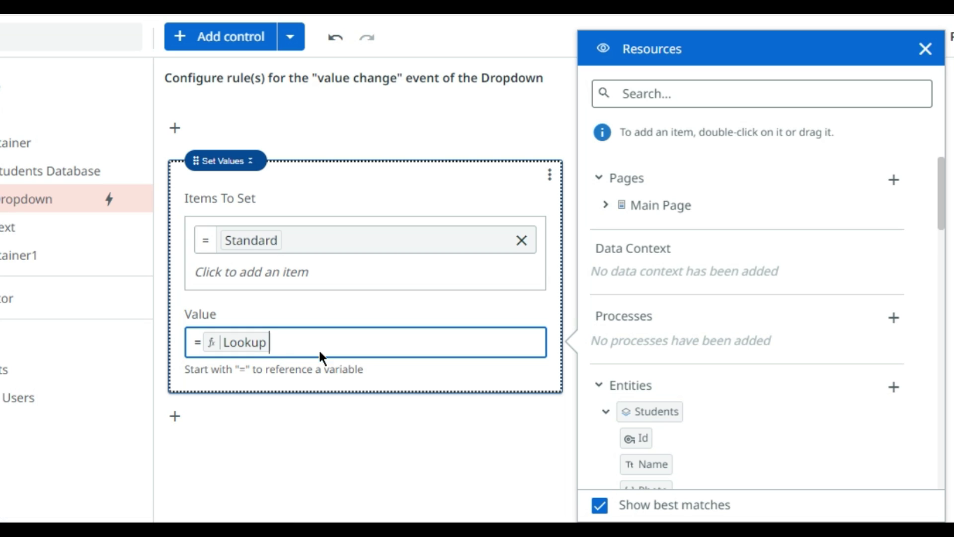
key(BackSpace)
key(BackSpace)
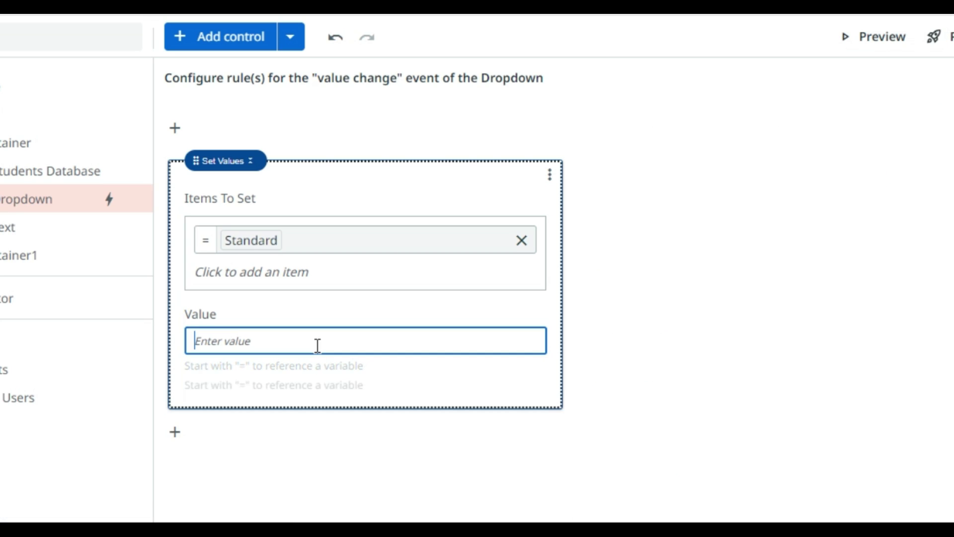
text(=)
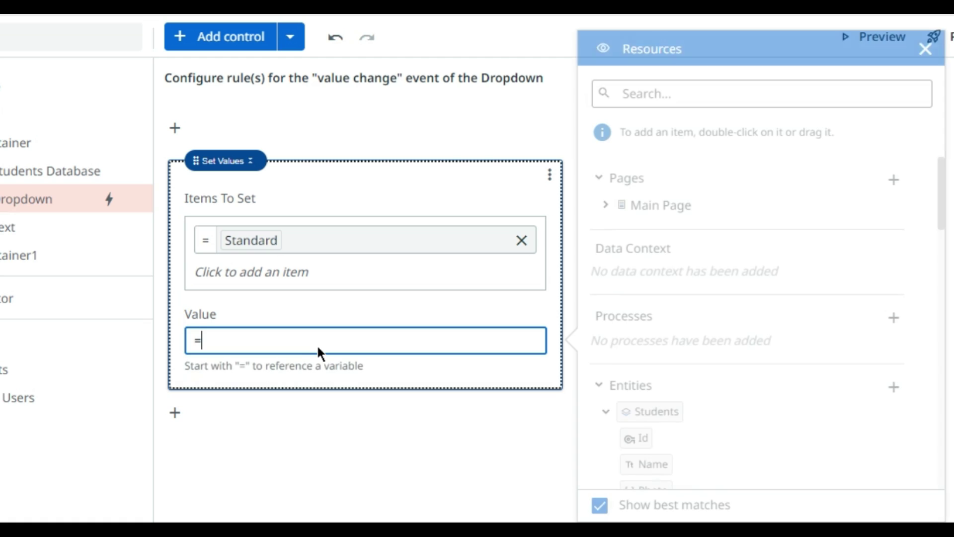
scroll(766, 374, down, 8)
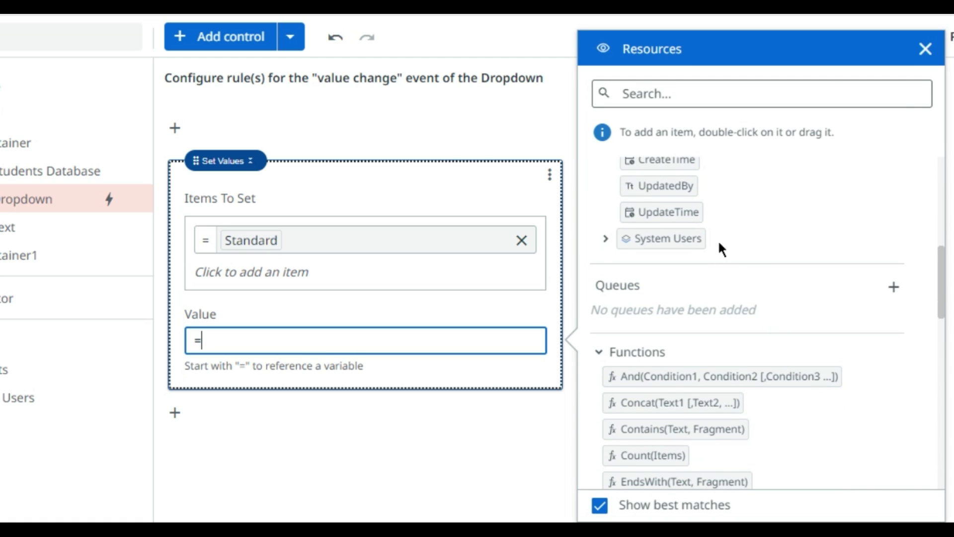
scroll(795, 392, down, 4)
scroll(680, 278, up, 4)
scroll(690, 389, down, 10)
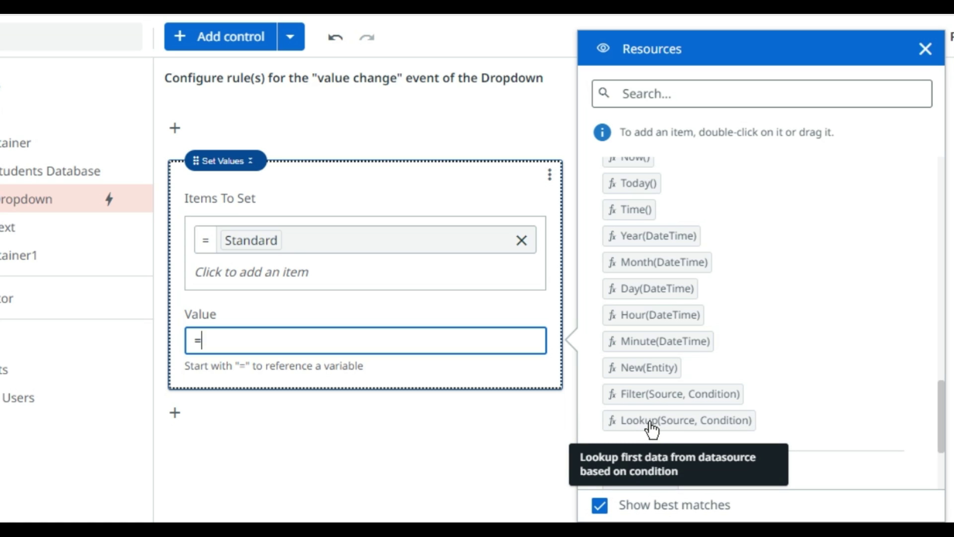
click(654, 428)
double_click(654, 425)
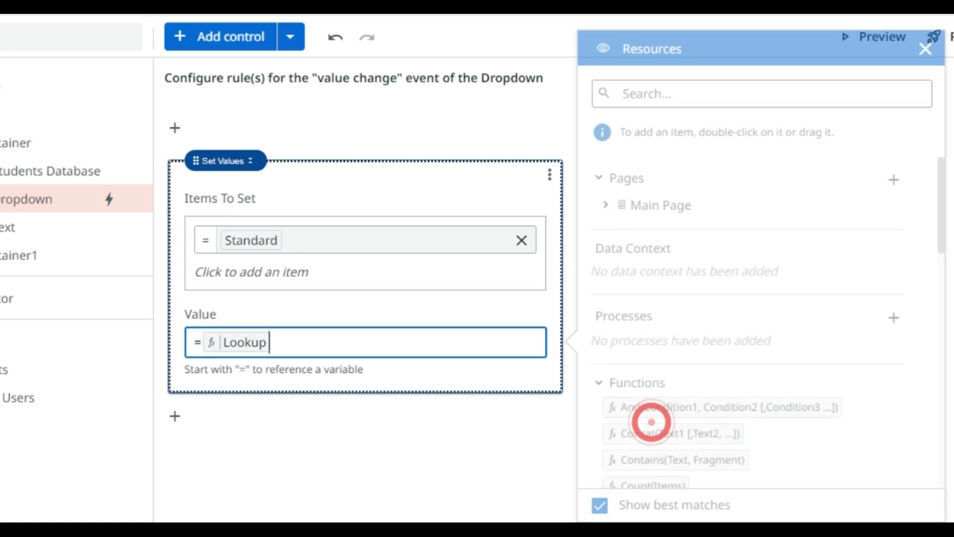
click(282, 345)
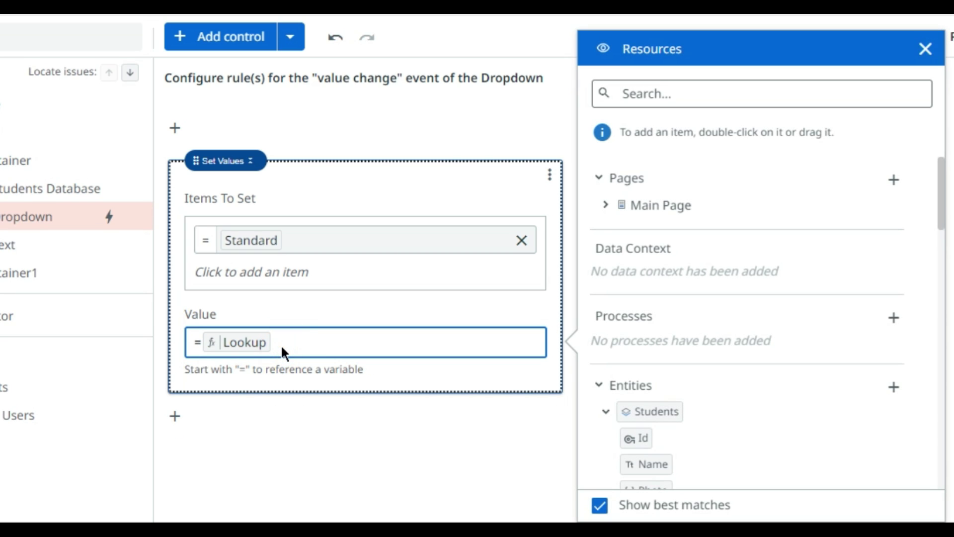
key(BackSpace)
text(()
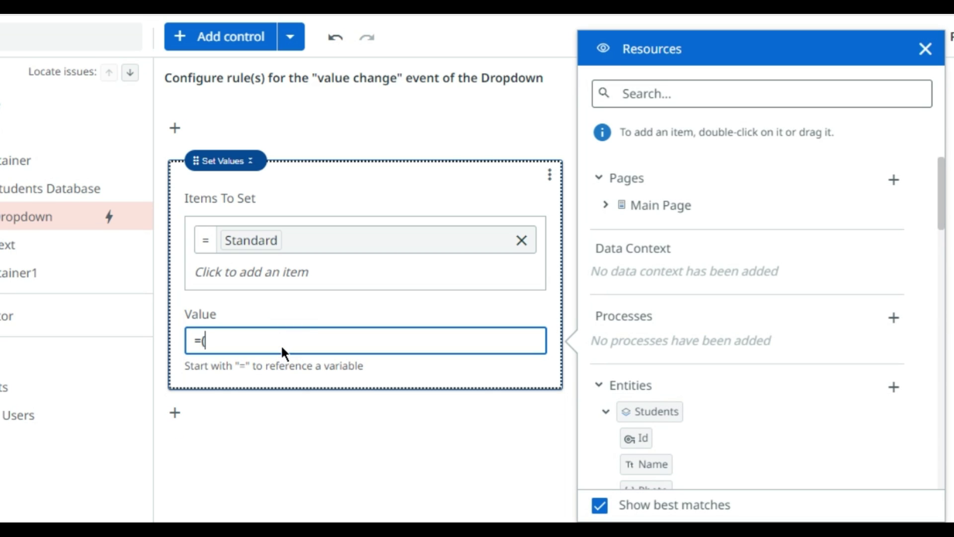
key(BackSpace)
key(BackSpace)
Start the Set Values value expression with the Lookup function, using the Students entity as its source.
text(=)
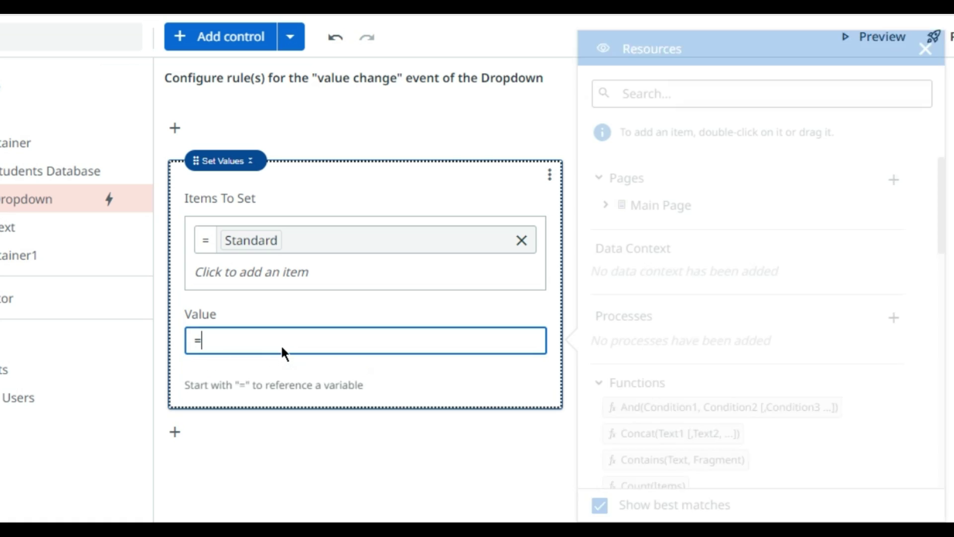
scroll(831, 466, down, 10)
click(658, 271)
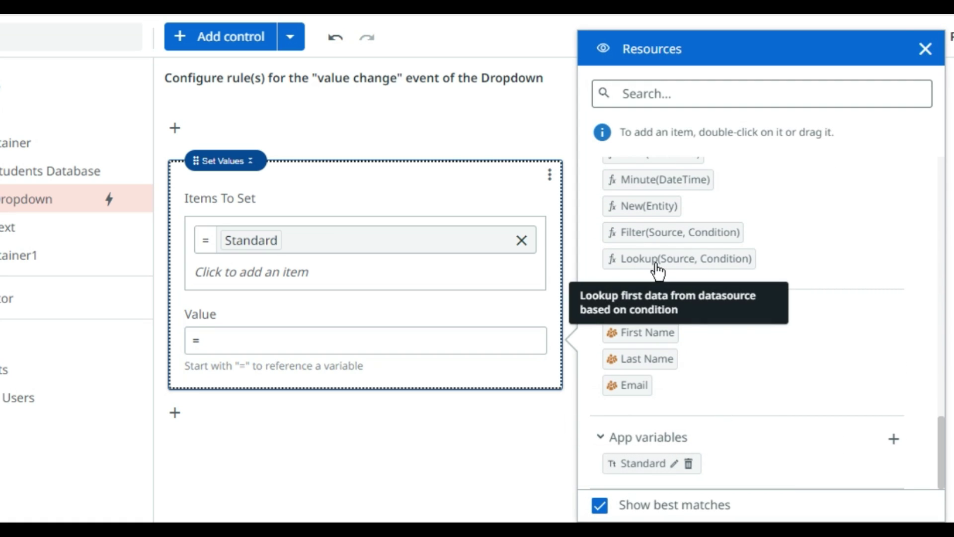
double_click(657, 270)
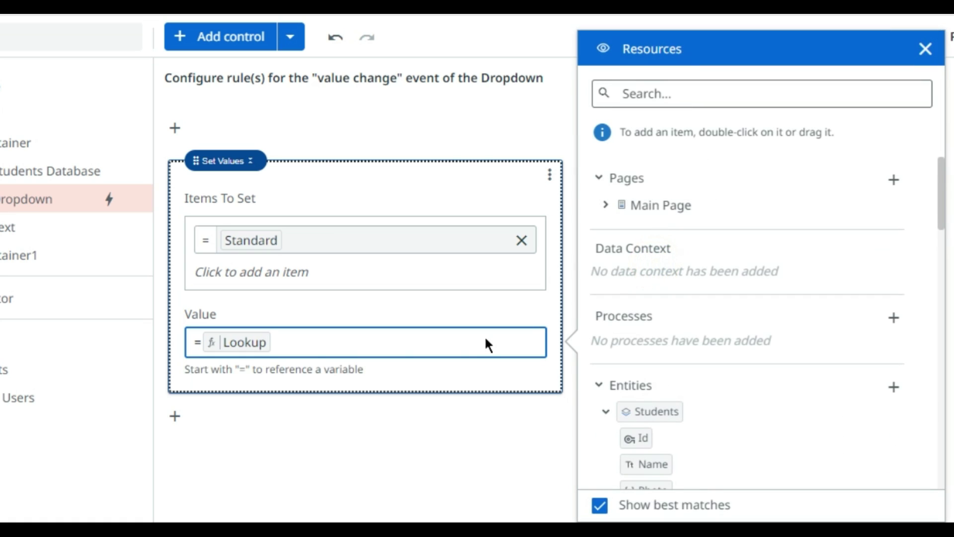
text(())
key(Left)
scroll(734, 335, down, 5)
scroll(735, 334, up, 5)
click(655, 417)
double_click(655, 414)
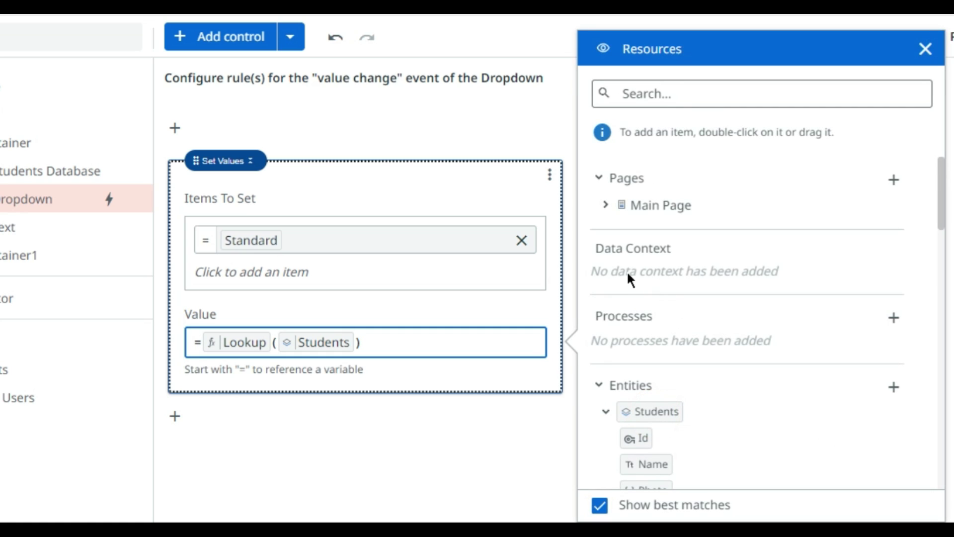
Add a bracketed Lookup condition comparing Students.Name using "=" with the Dropdown's selected value.
text(,[])
key(Left)
scroll(728, 382, down, 4)
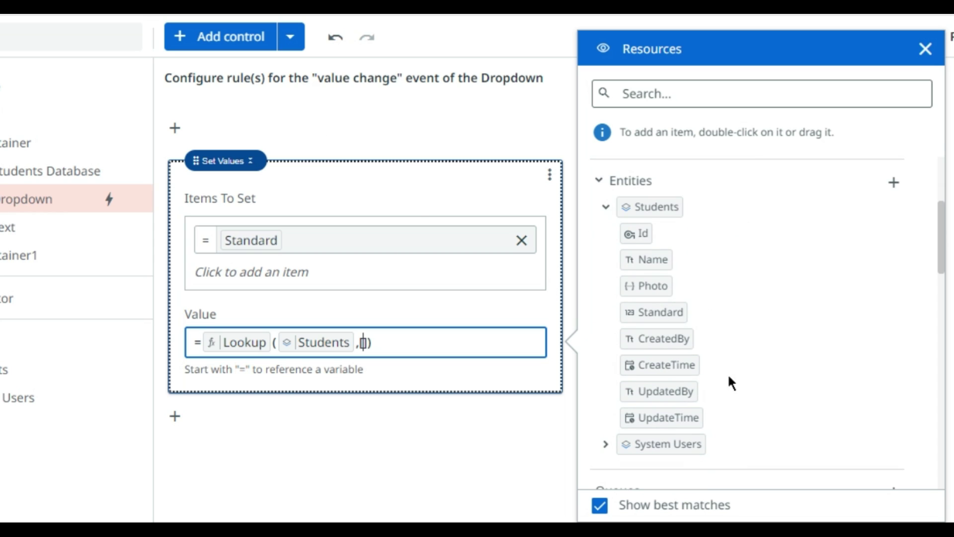
double_click(654, 260)
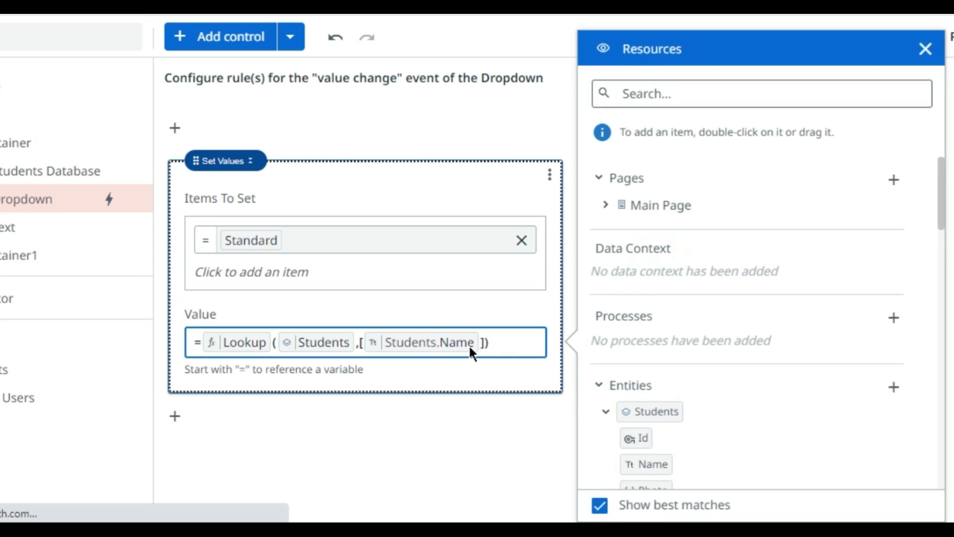
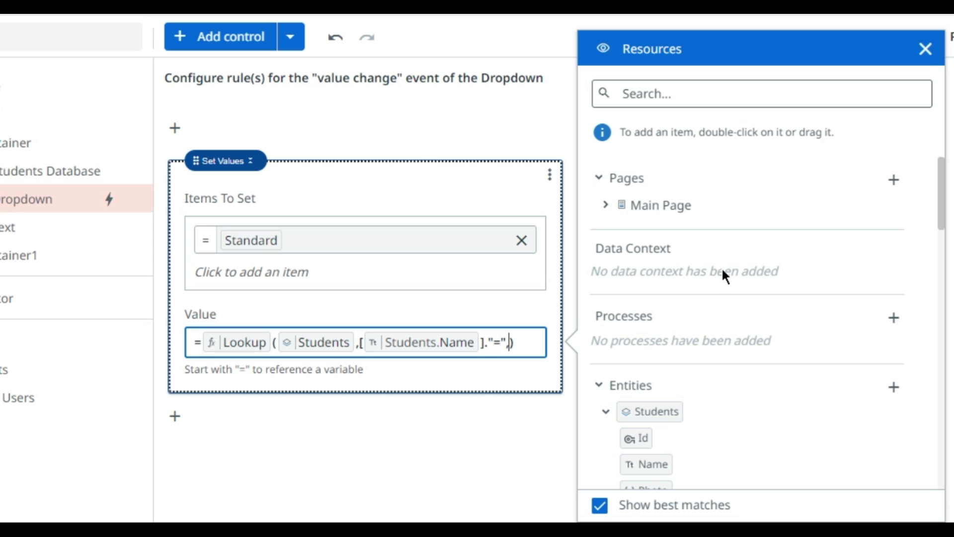
click(605, 204)
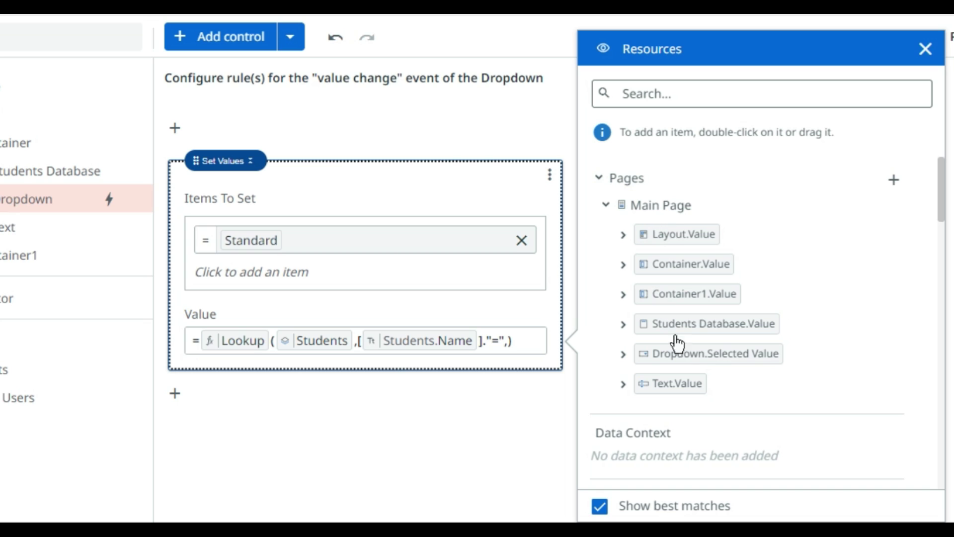
double_click(717, 354)
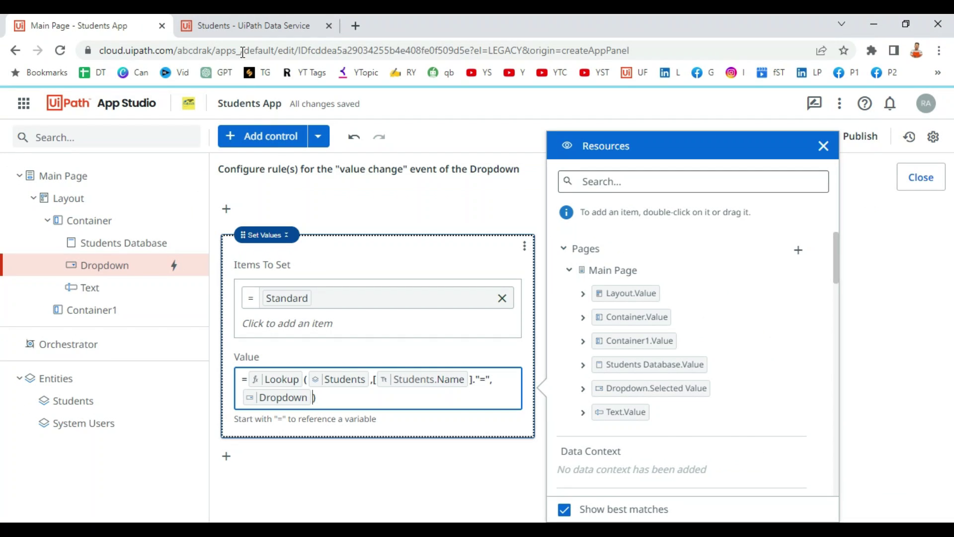
Check the Students entity's data in Data Service, and append .Students.Standard to the Lookup expression.
click(245, 22)
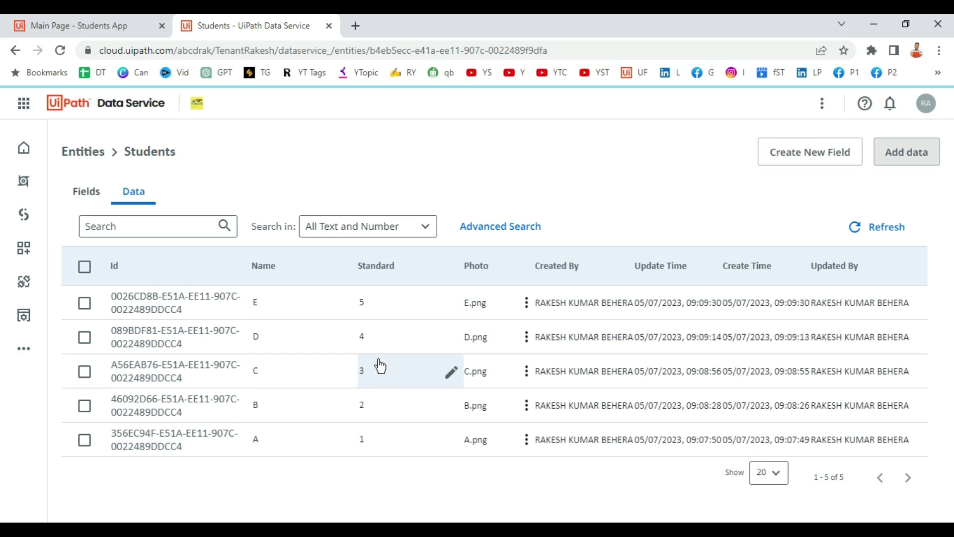
click(128, 25)
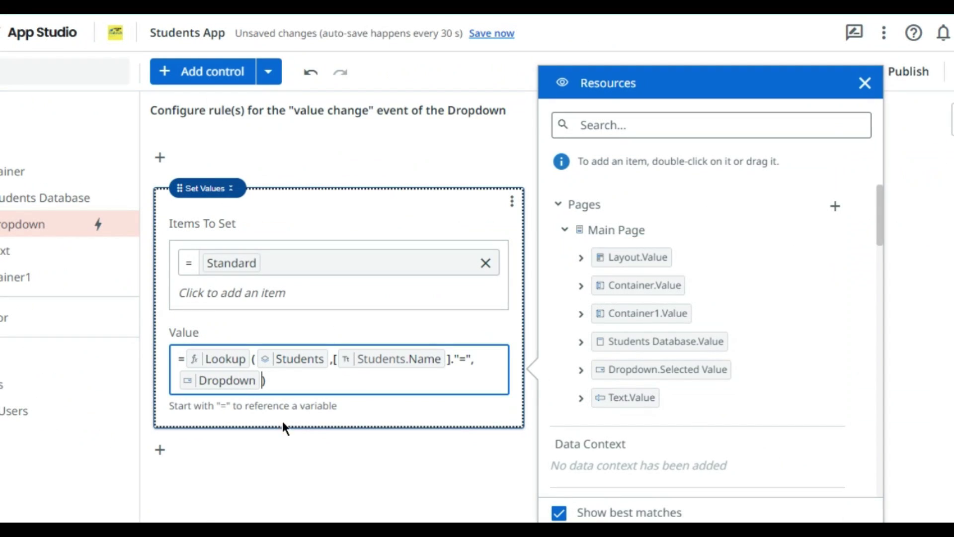
click(279, 380)
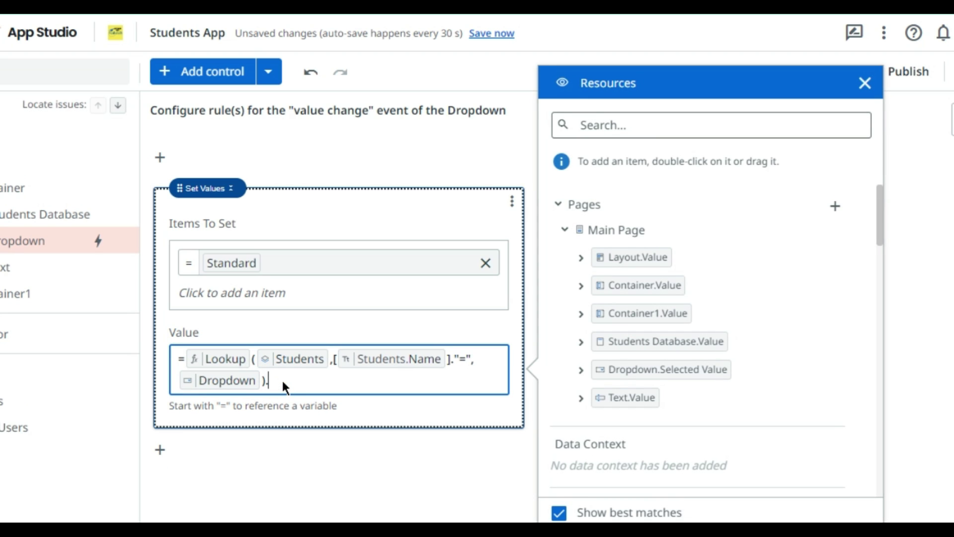
scroll(681, 379, down, 6)
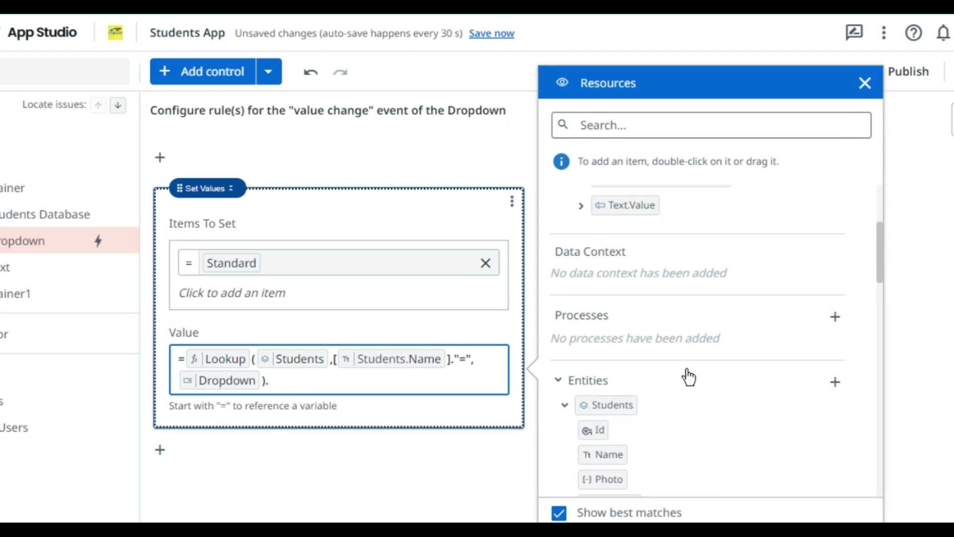
scroll(677, 383, down, 1)
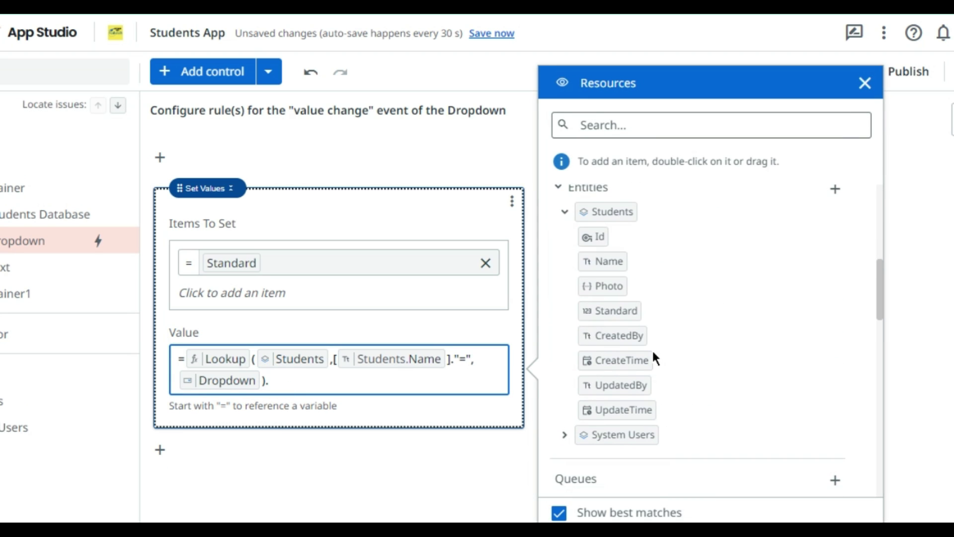
click(614, 313)
double_click(614, 313)
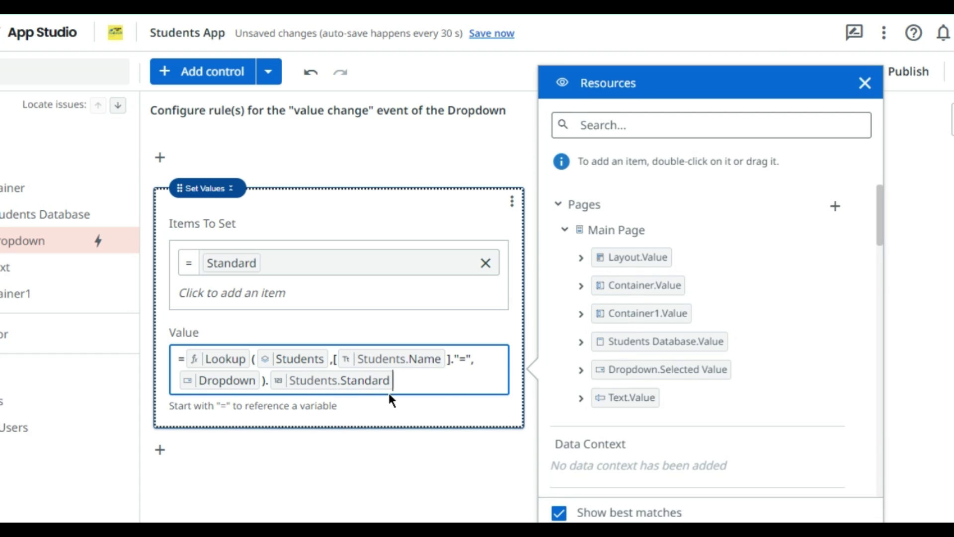
click(398, 459)
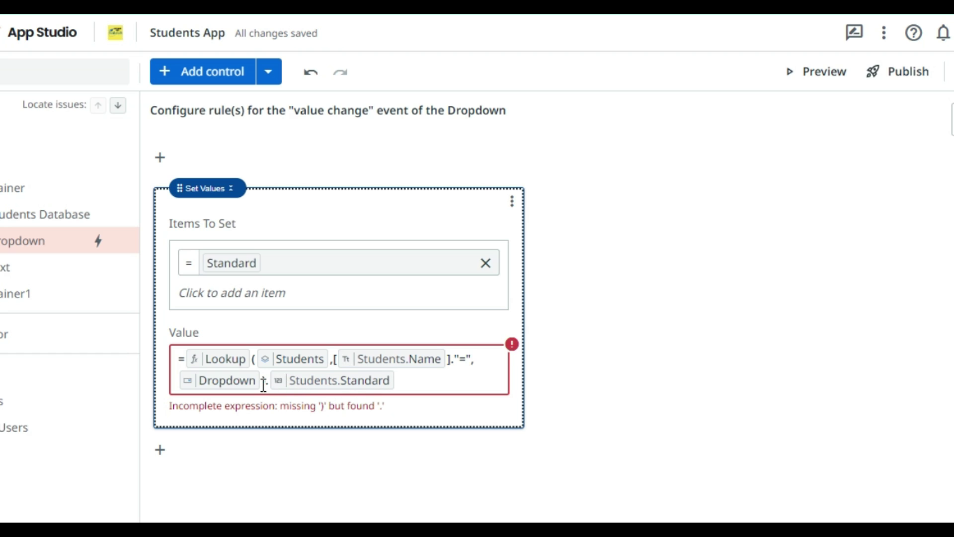
Correct the Lookup condition to [Students.Name,"=",Dropdown] and close the dropdown's rule editor.
click(450, 359)
double_click(449, 360)
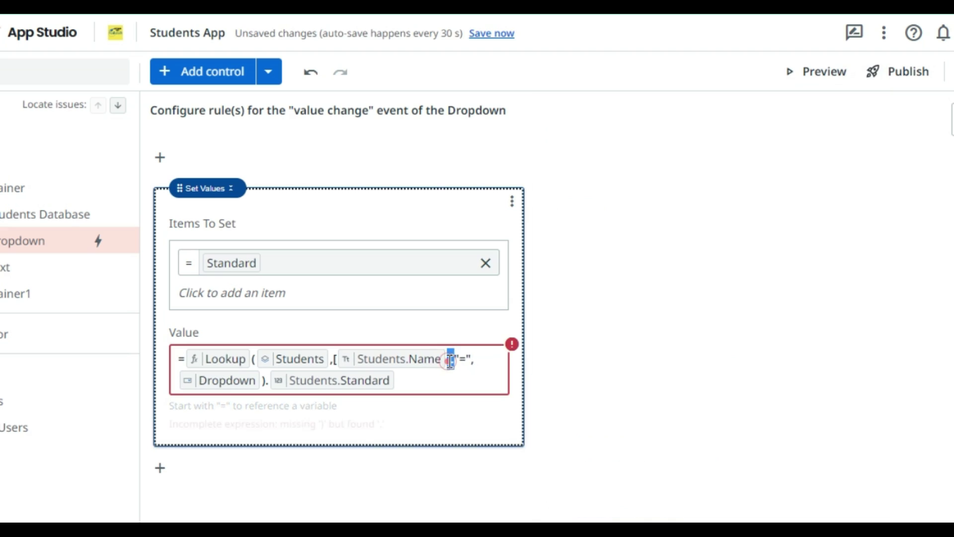
click(451, 357)
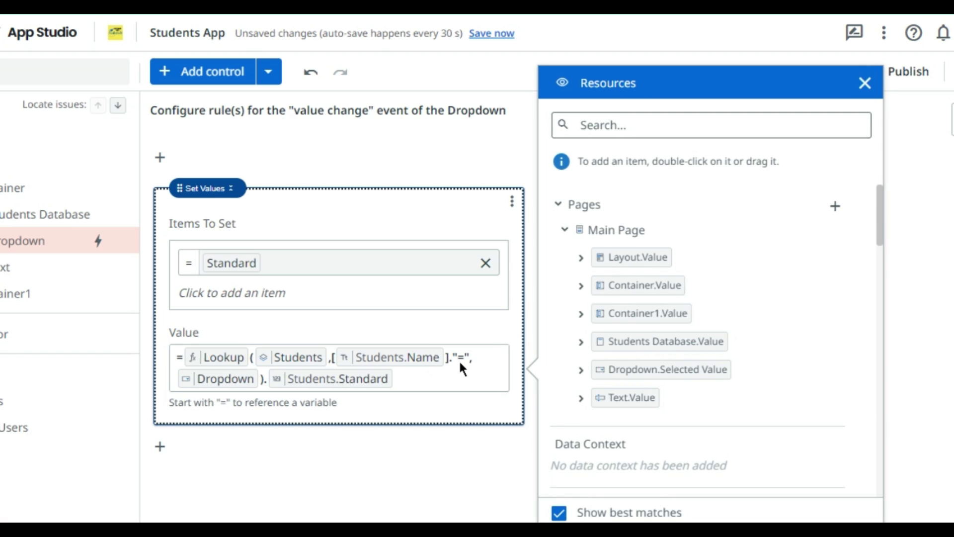
click(457, 358)
click(452, 359)
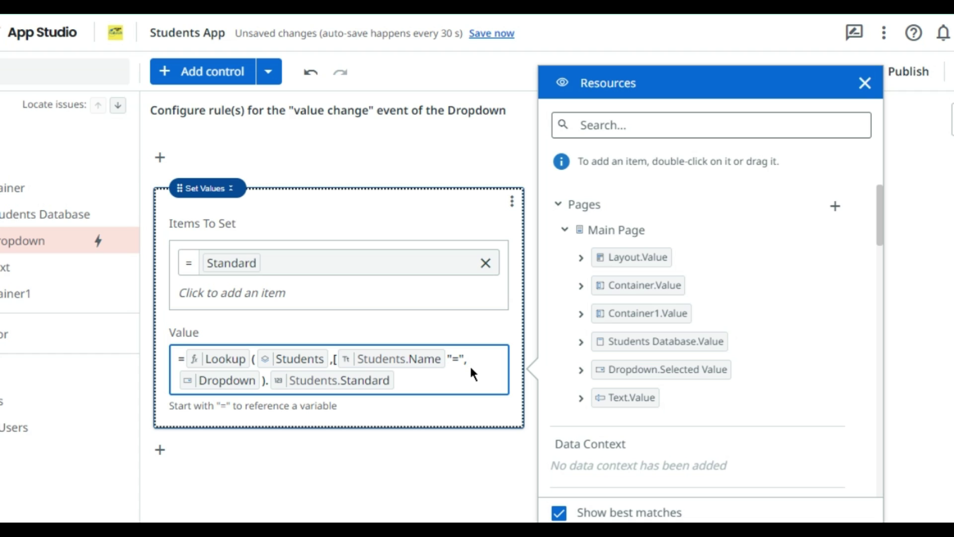
click(262, 381)
click(264, 382)
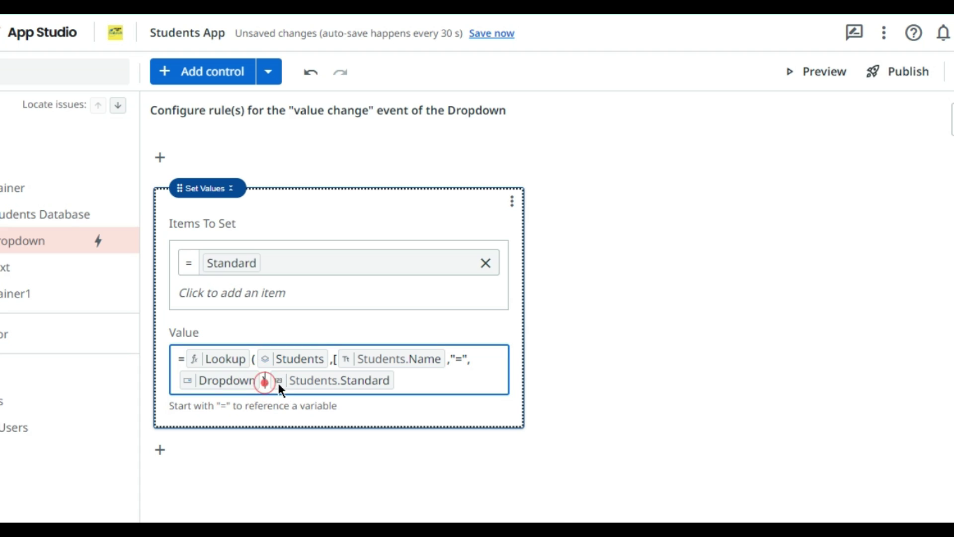
text(])
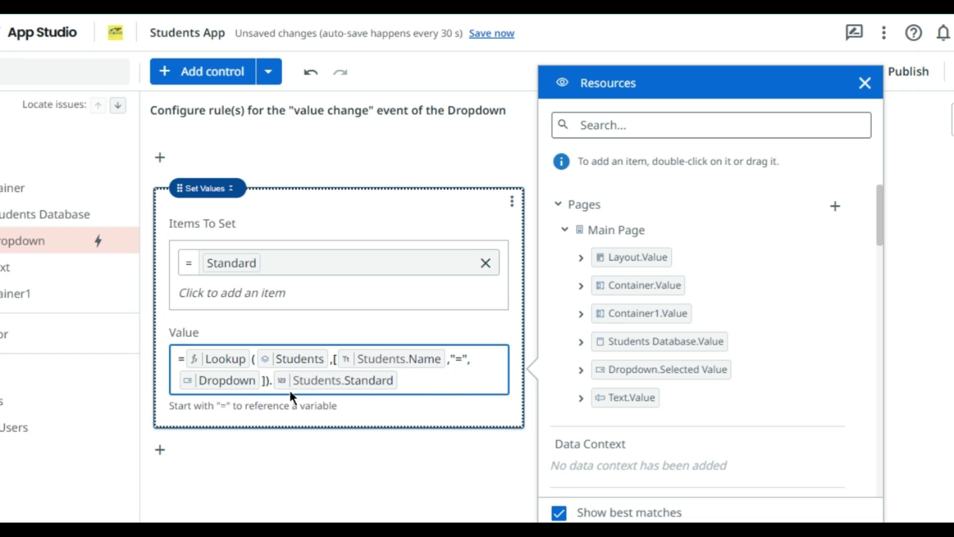
click(393, 414)
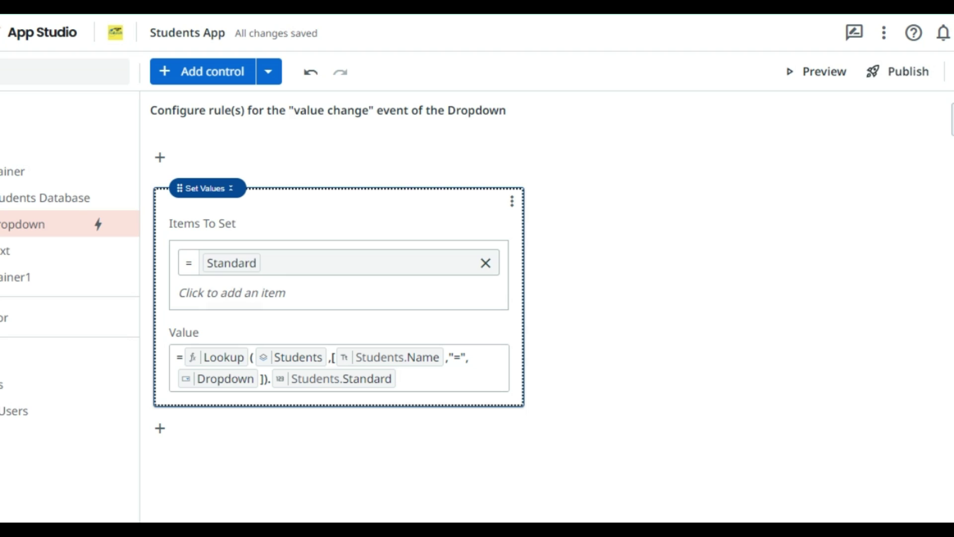
click(931, 186)
Bind the Standard textbox's value to the Standard app variable.
click(338, 311)
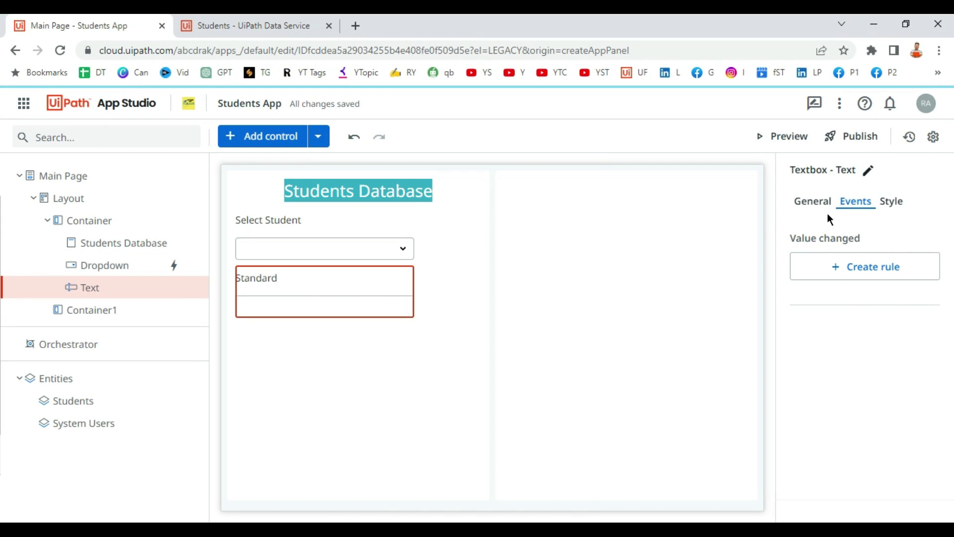
click(814, 201)
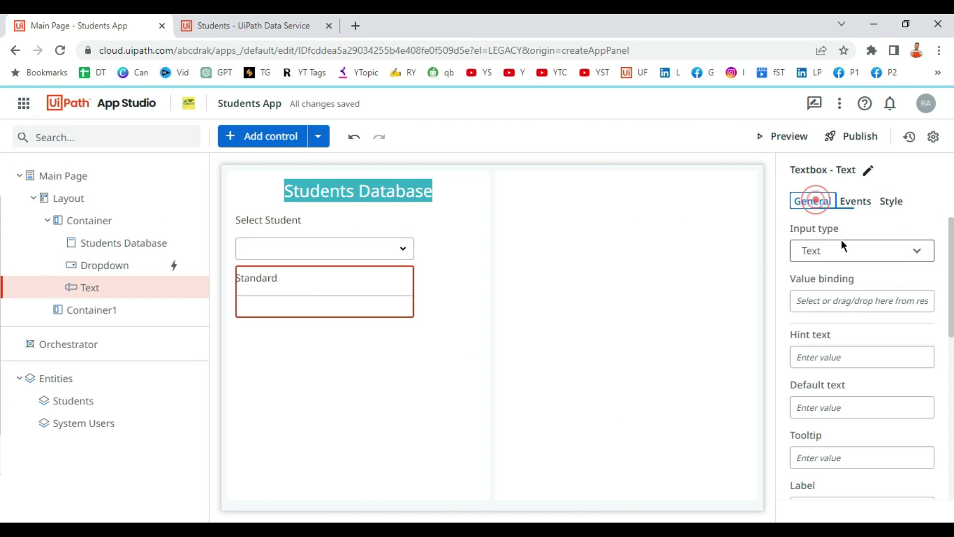
click(812, 298)
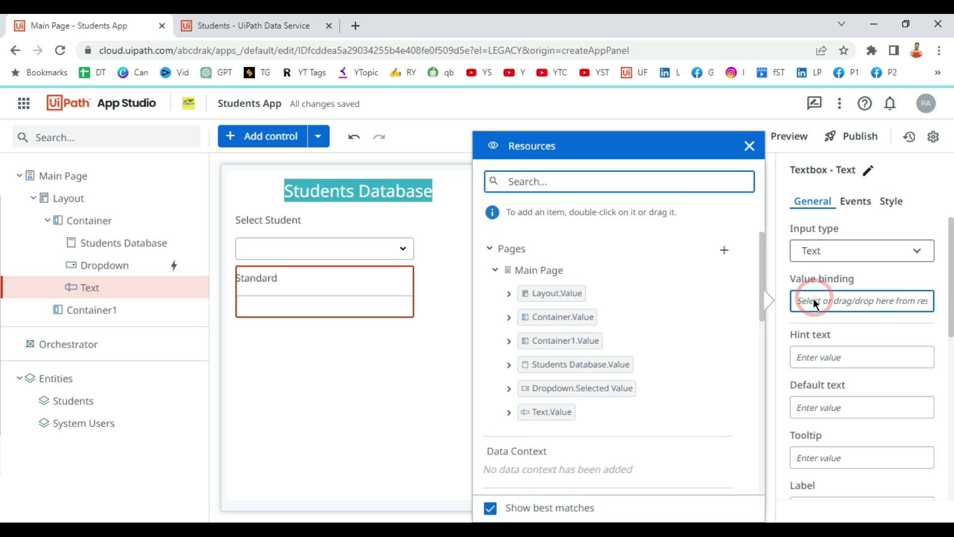
scroll(666, 392, down, 10)
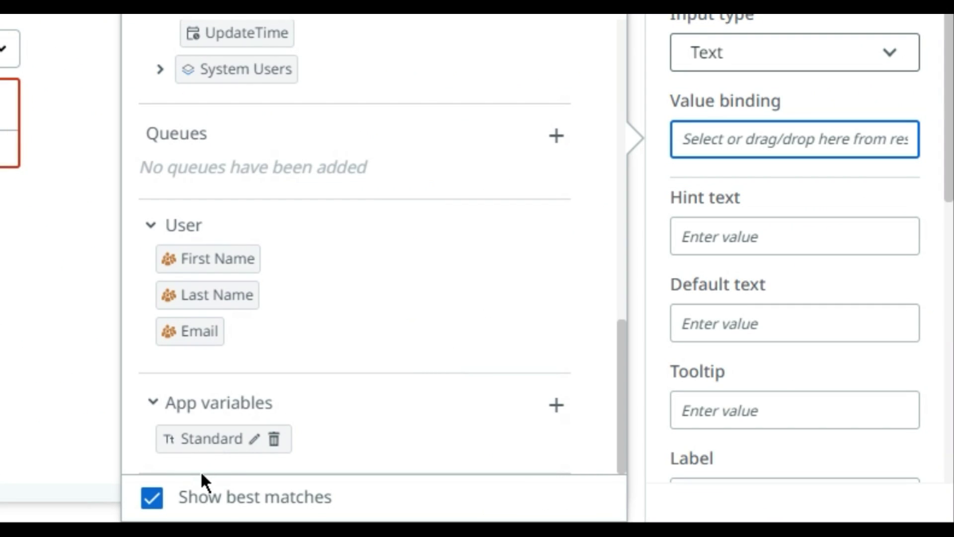
click(222, 446)
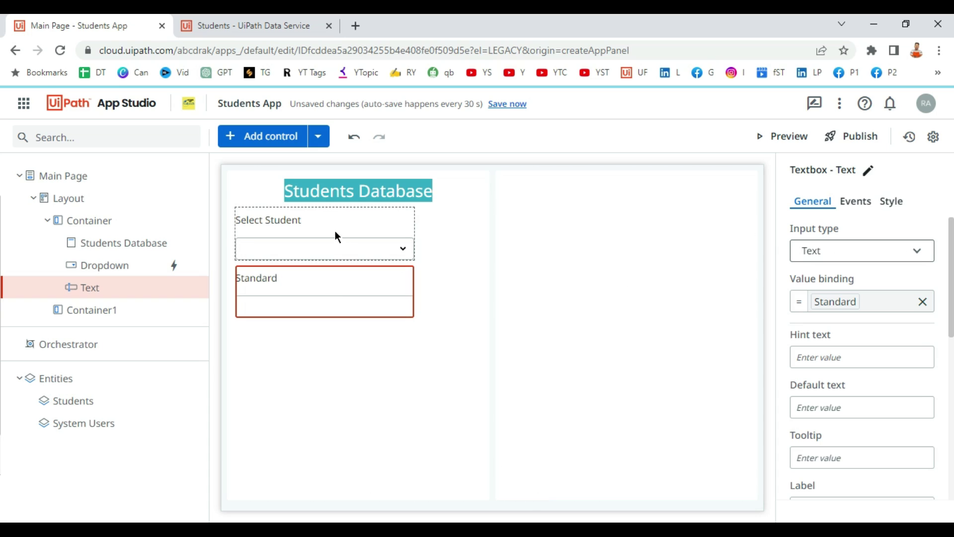
click(329, 238)
click(294, 299)
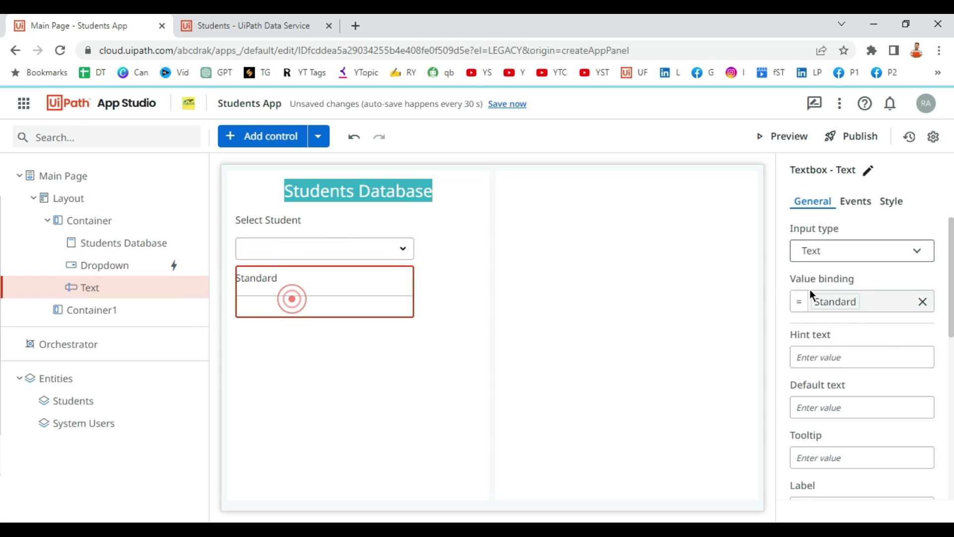
Preview the app, select student D, and compare the displayed Standard with the Students entity data in Data Service.
click(789, 136)
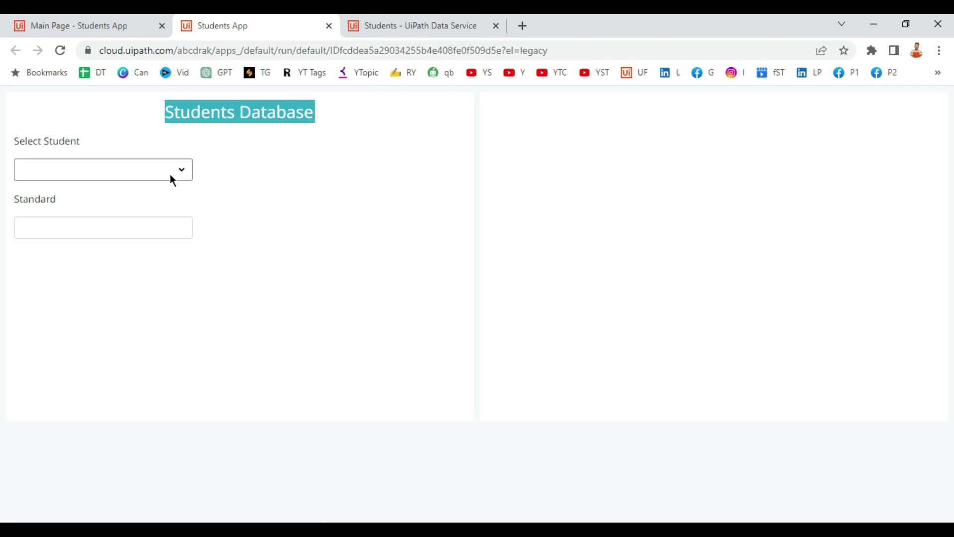
click(170, 175)
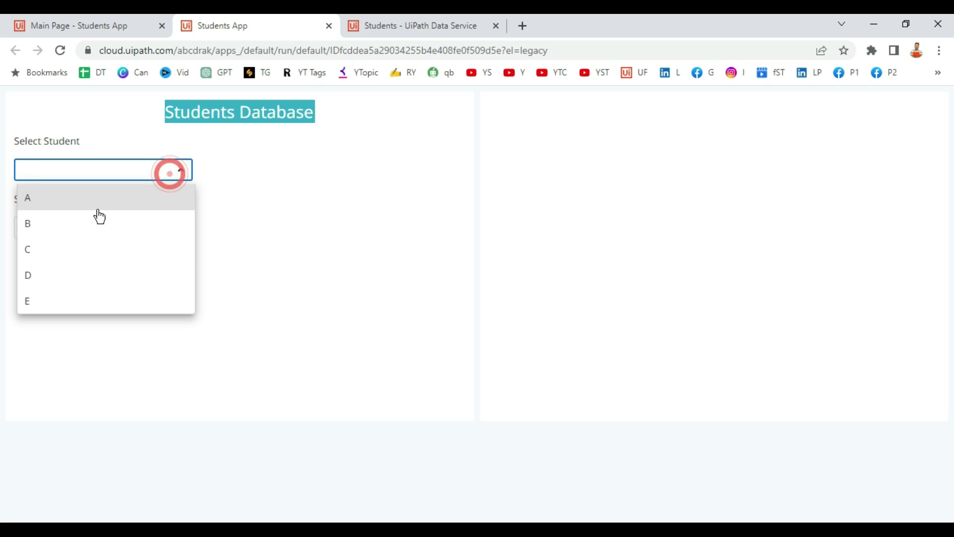
click(69, 273)
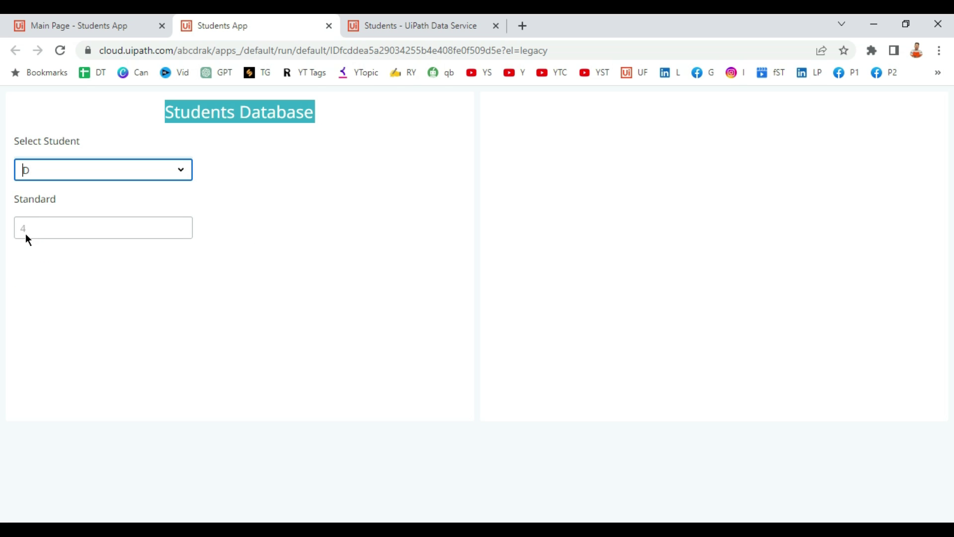
click(389, 22)
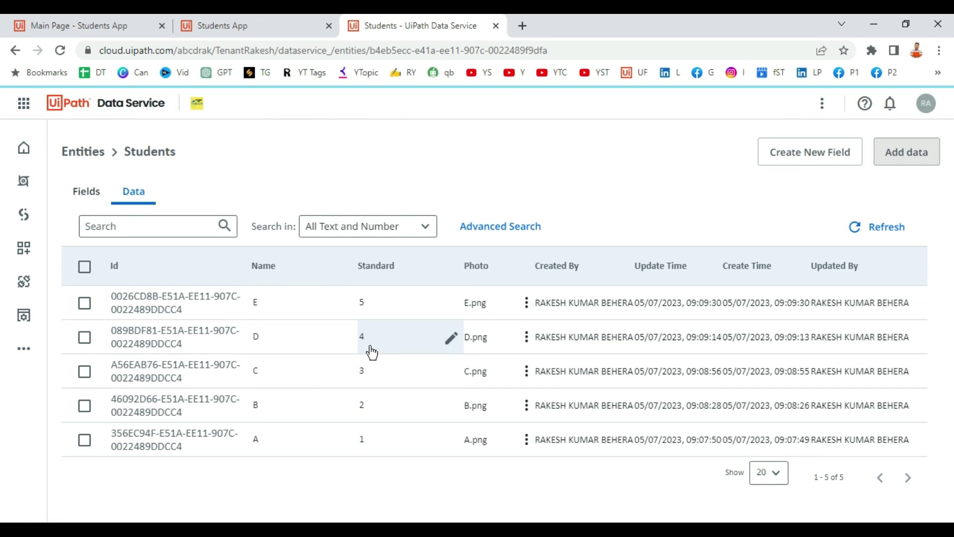
click(252, 30)
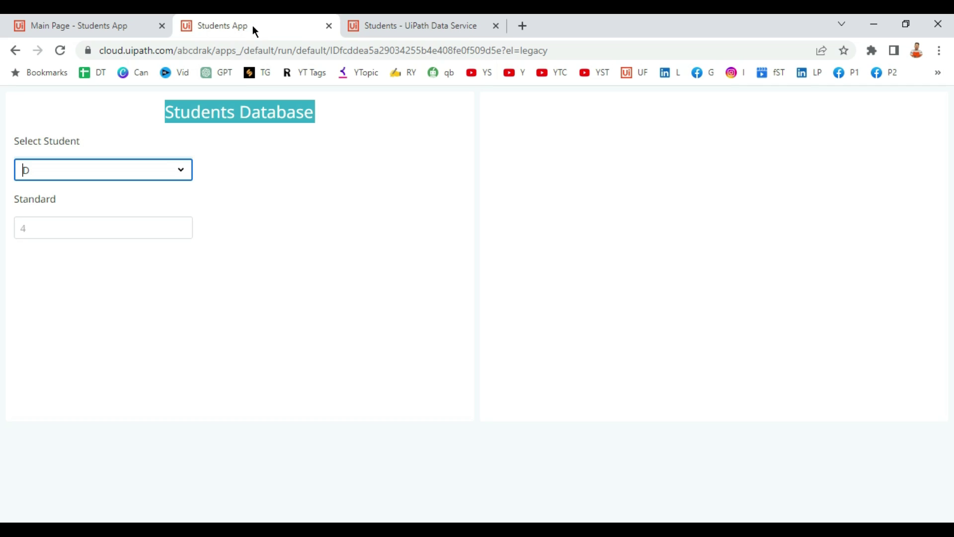
Test students A and E in the preview, check the entity's Standard and Photo data, and close the preview.
click(191, 170)
click(66, 197)
click(182, 170)
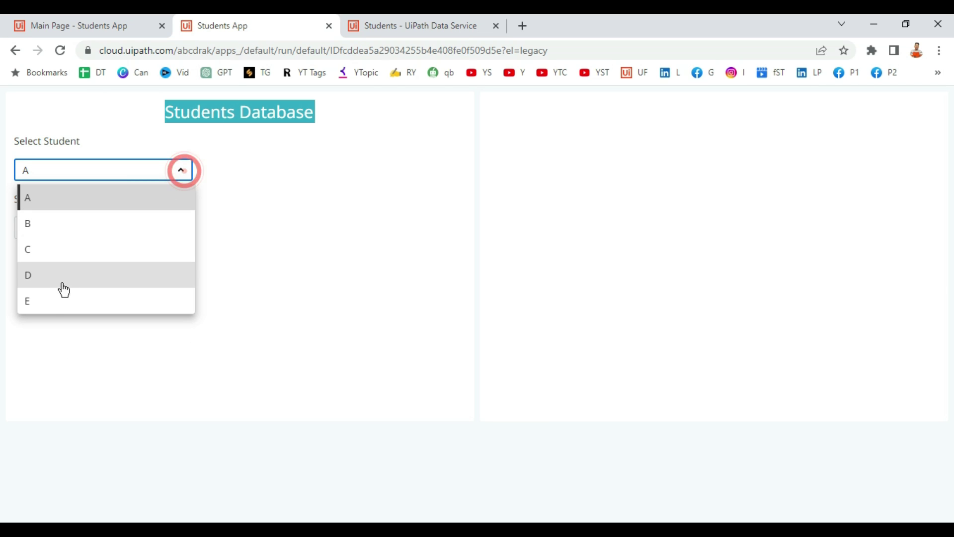
click(49, 304)
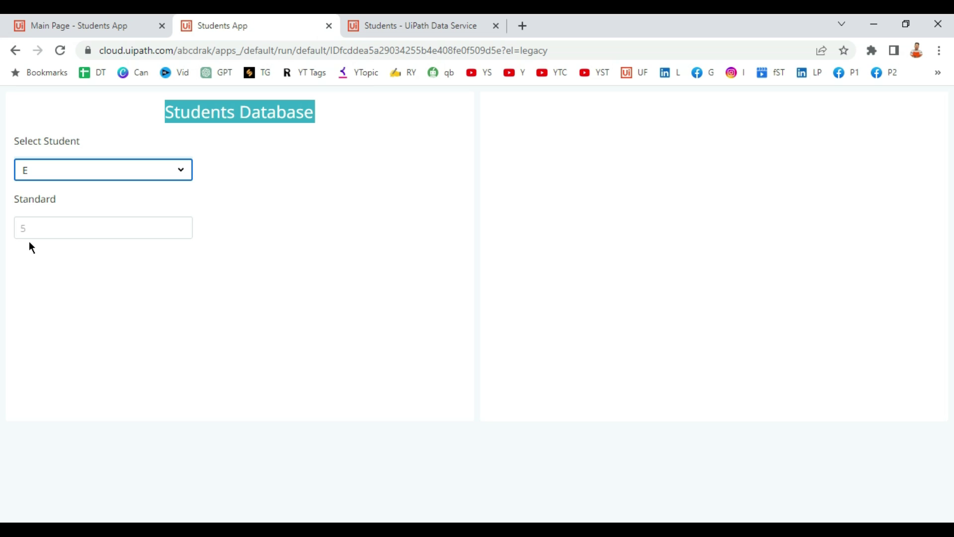
click(426, 24)
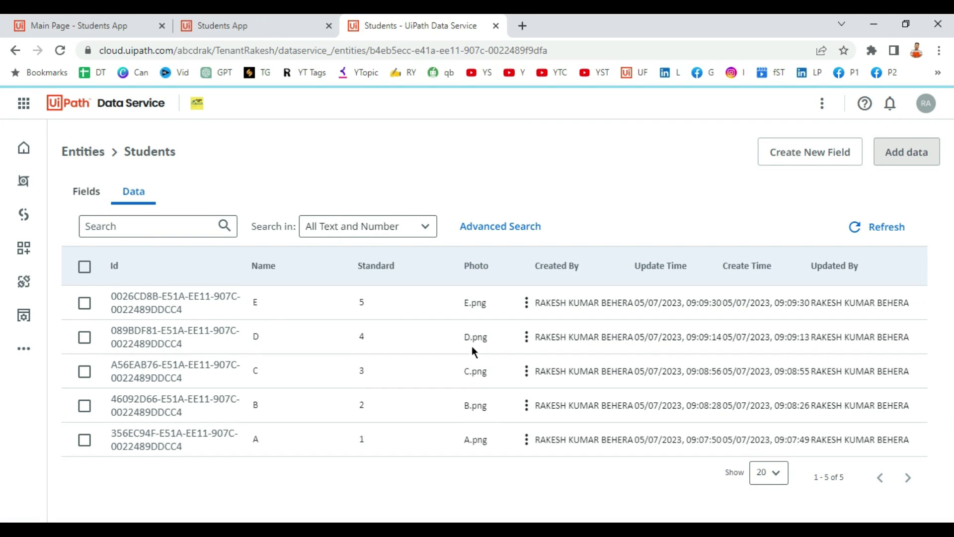
click(279, 20)
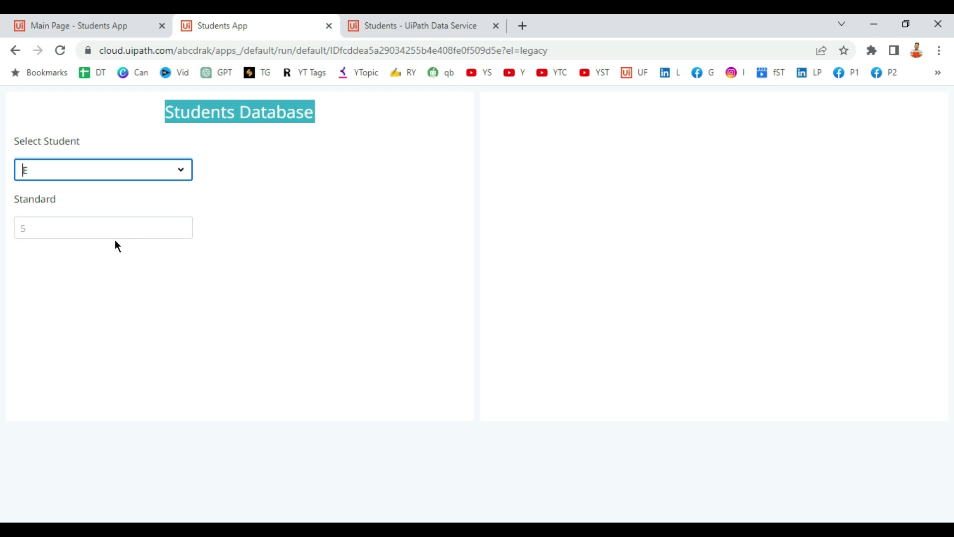
click(329, 26)
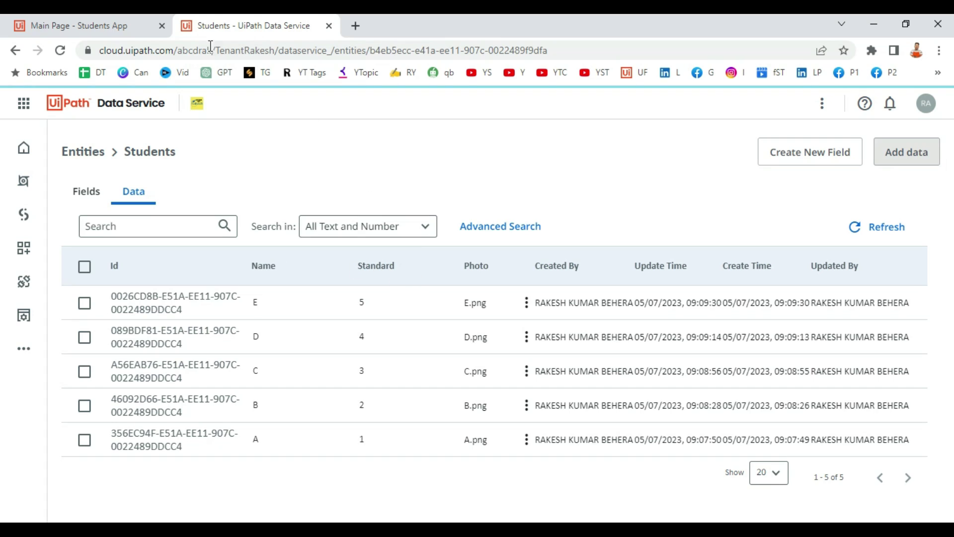
Return to the Main Page editor and add an Image control below the Standard textbox.
click(115, 29)
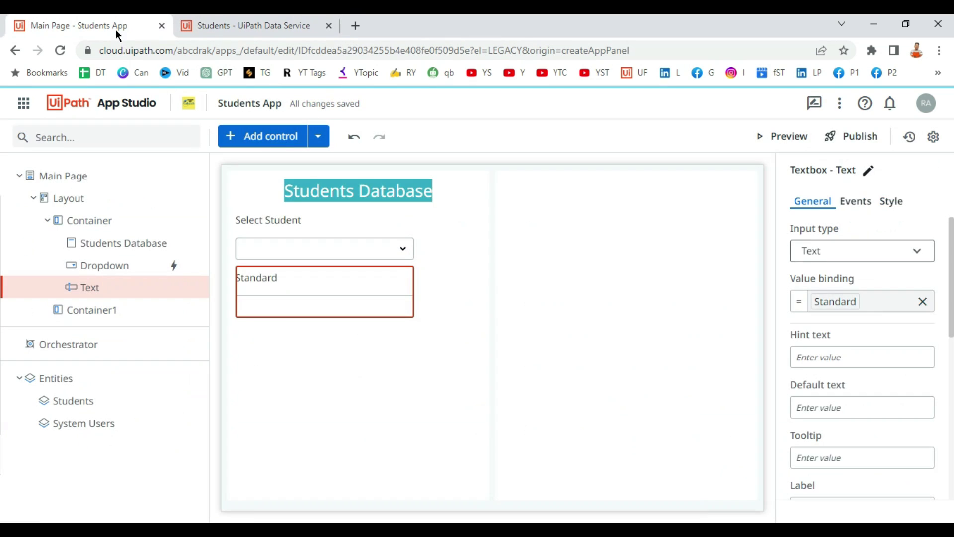
click(228, 142)
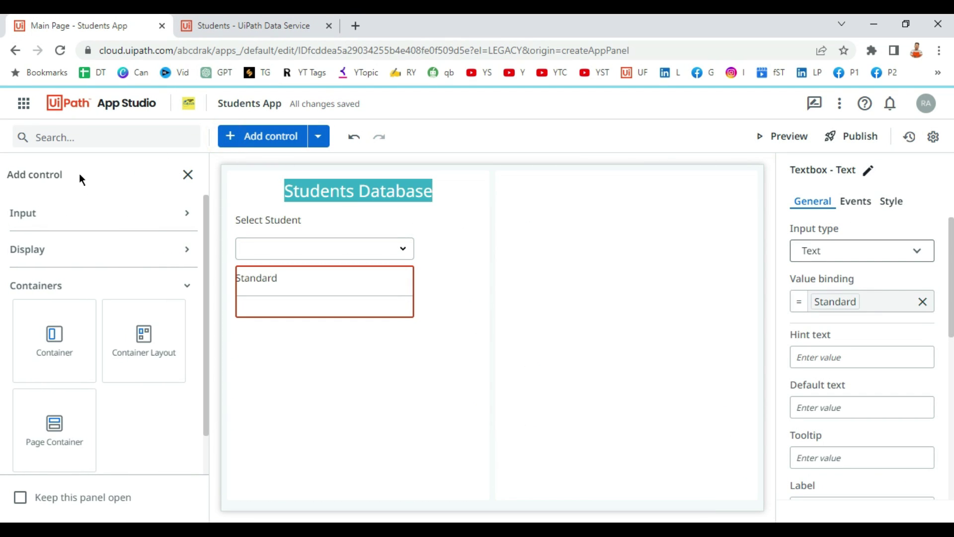
click(45, 139)
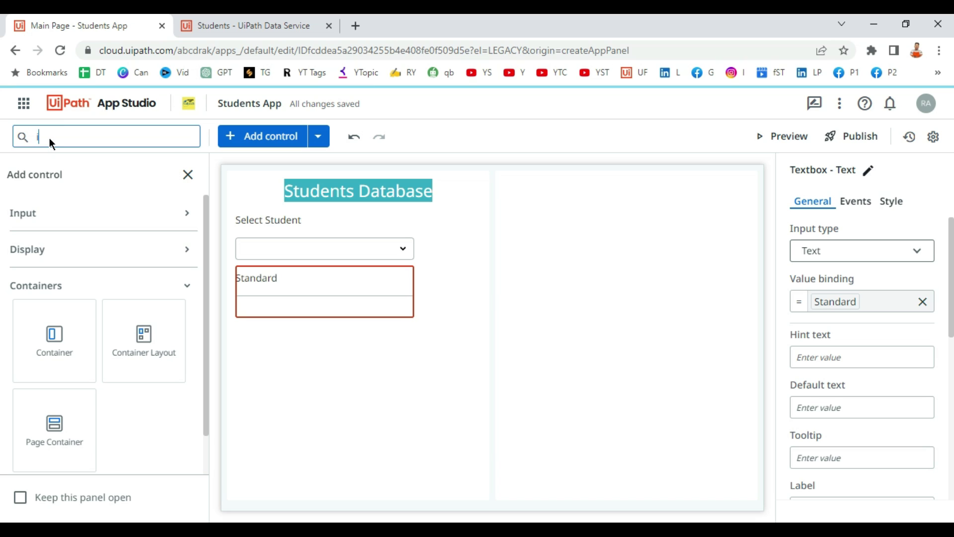
text(image)
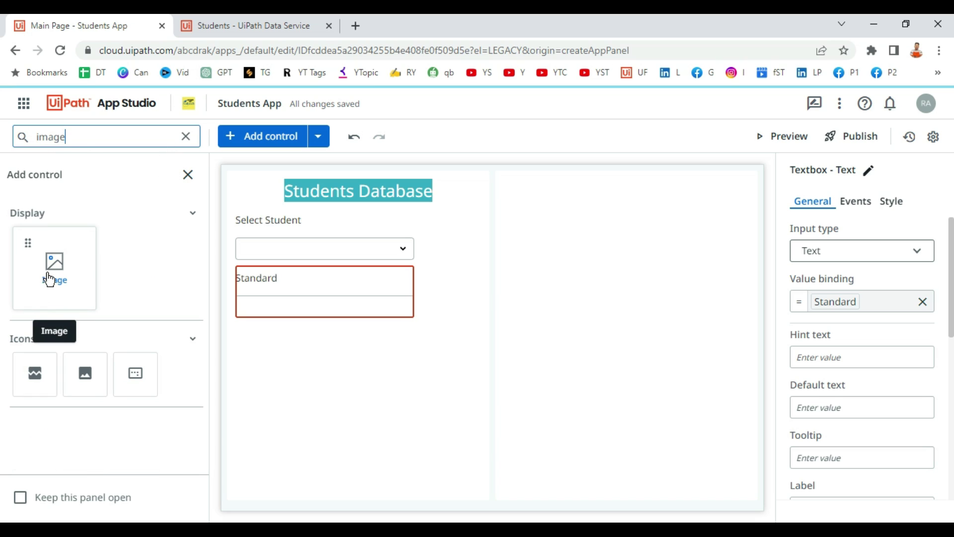
drag(48, 279, 249, 328)
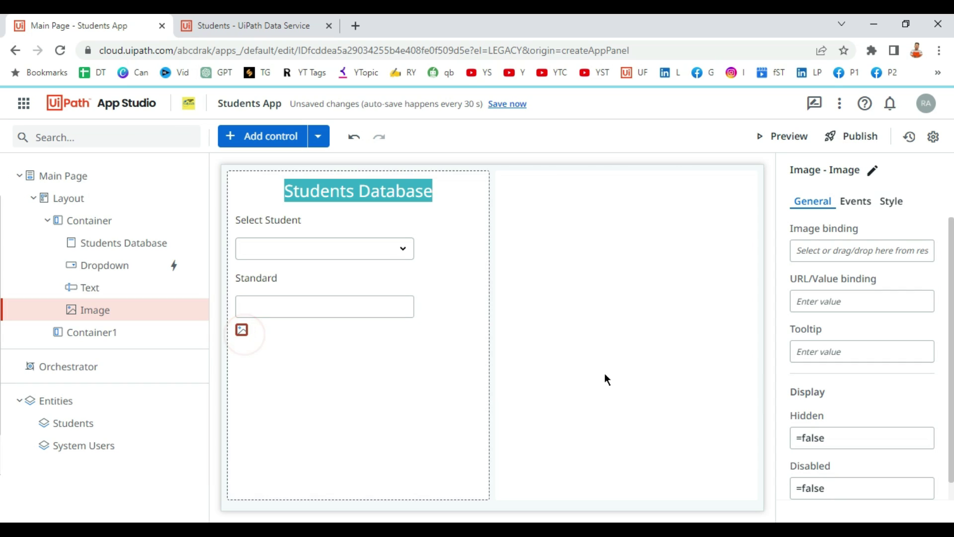
Clear the Image control's automatic width and height, and set its width to 200 px.
click(905, 202)
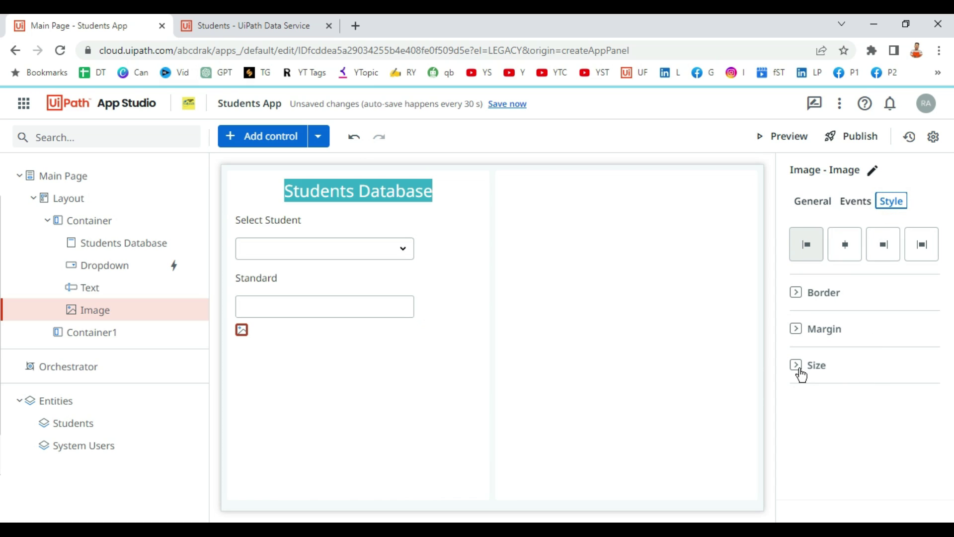
click(799, 367)
click(845, 394)
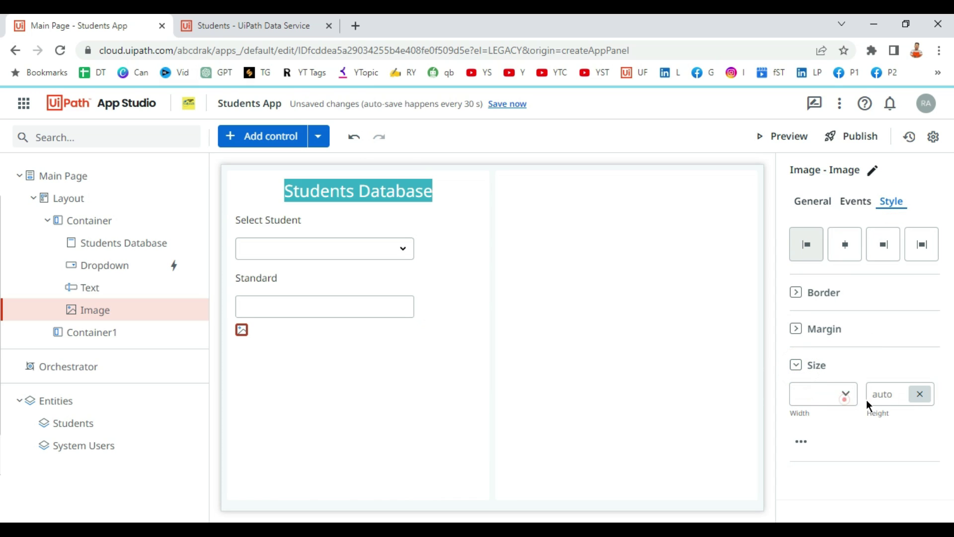
click(919, 393)
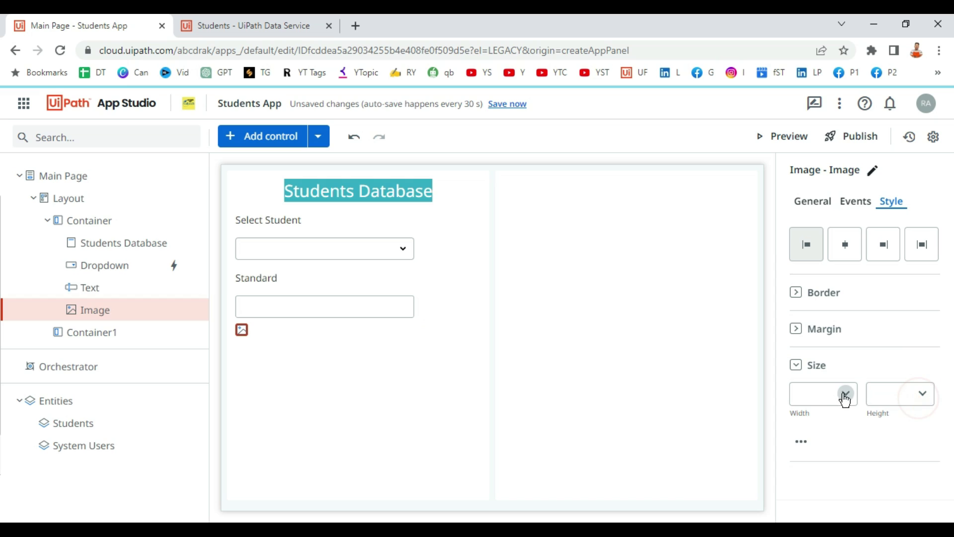
click(845, 395)
click(845, 420)
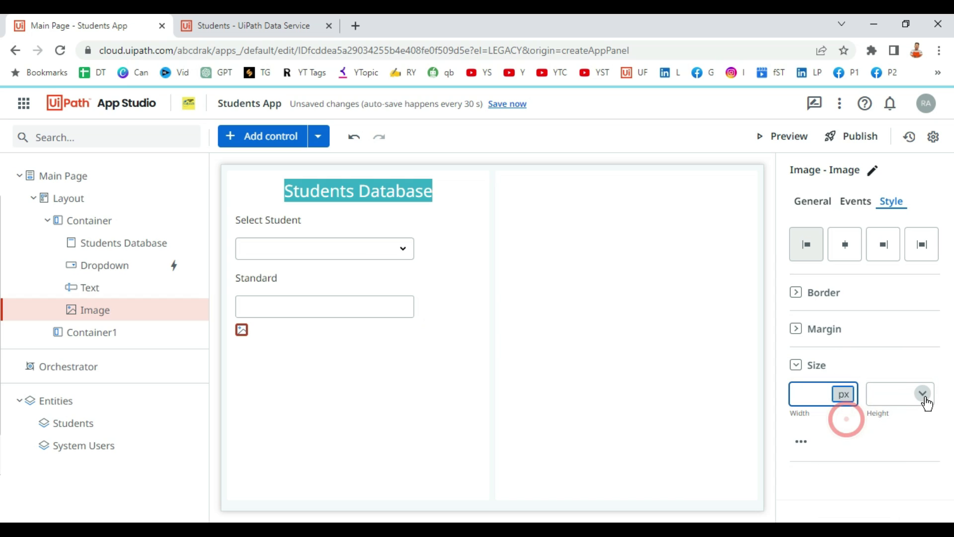
click(805, 394)
text(20)
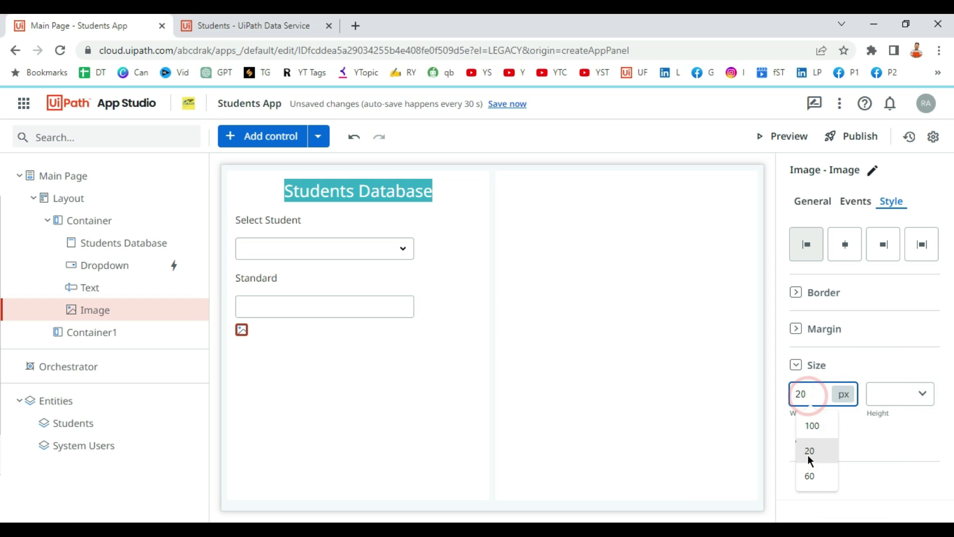
key(BackSpace)
key(BackSpace)
text(200)
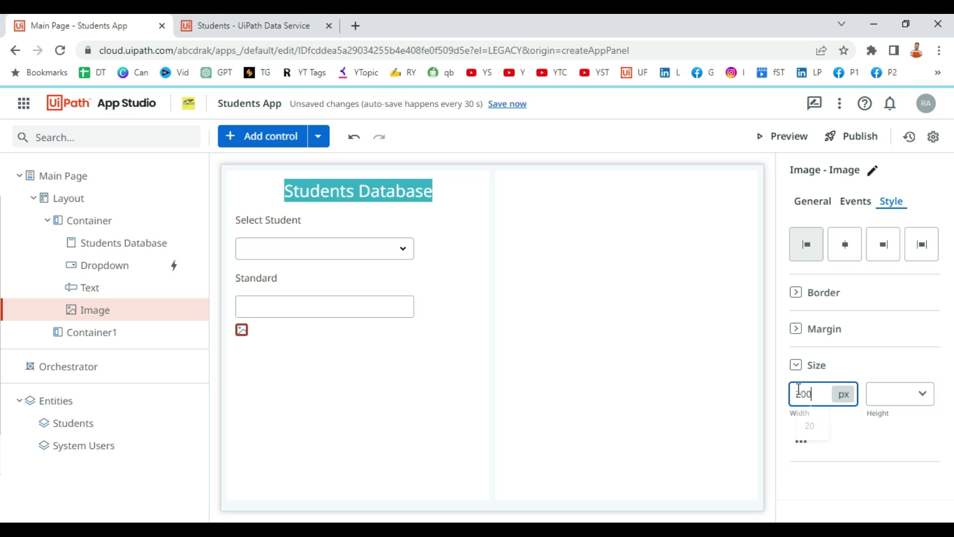
Set the Image control's height to 200 px.
click(900, 396)
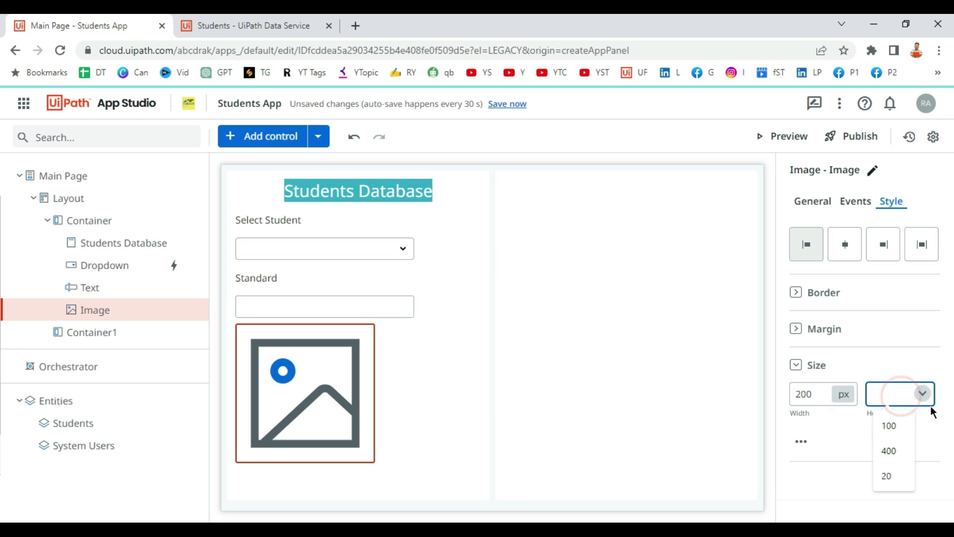
click(922, 394)
click(897, 419)
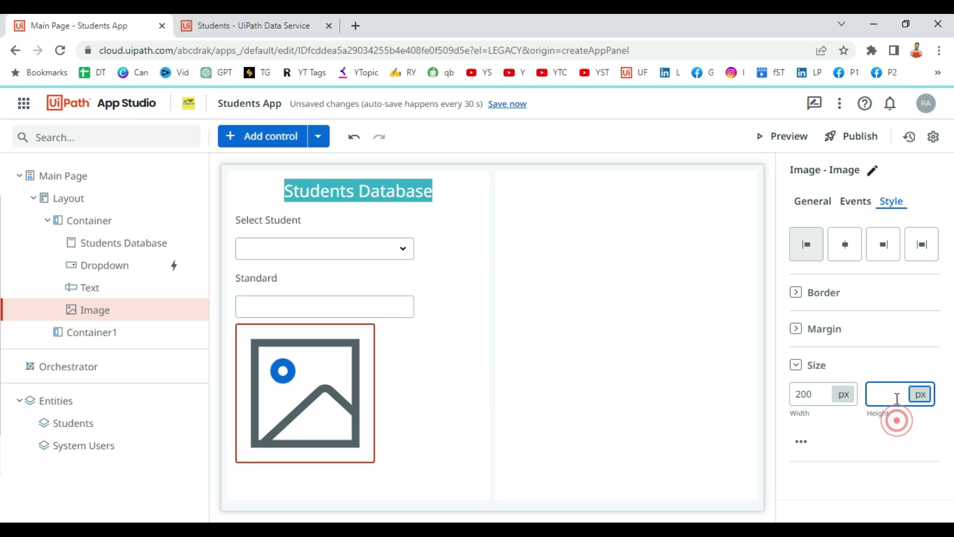
click(890, 396)
text(200)
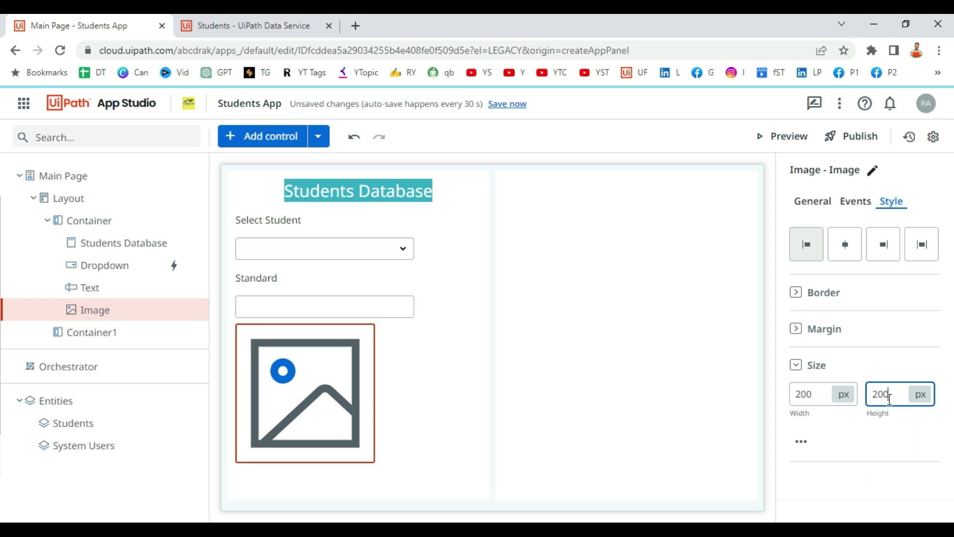
click(889, 448)
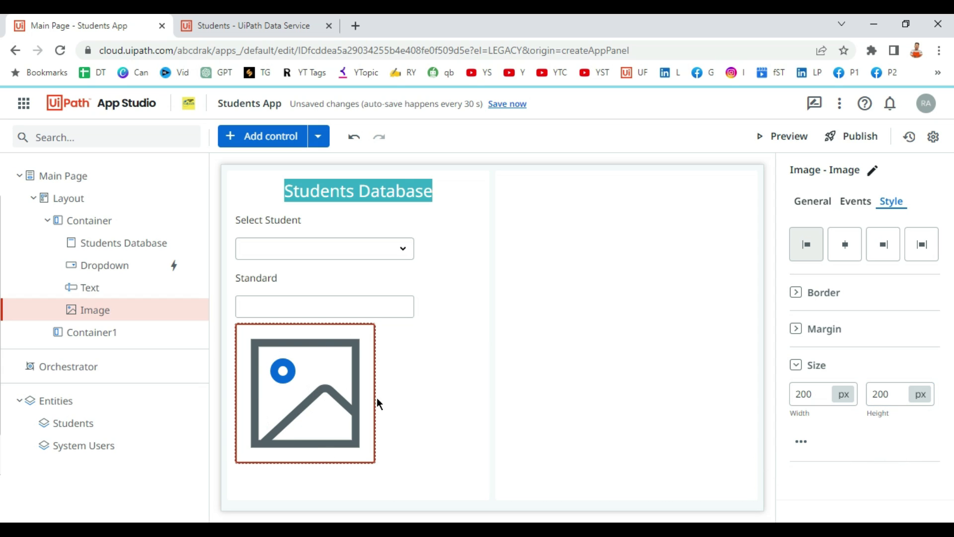
click(378, 379)
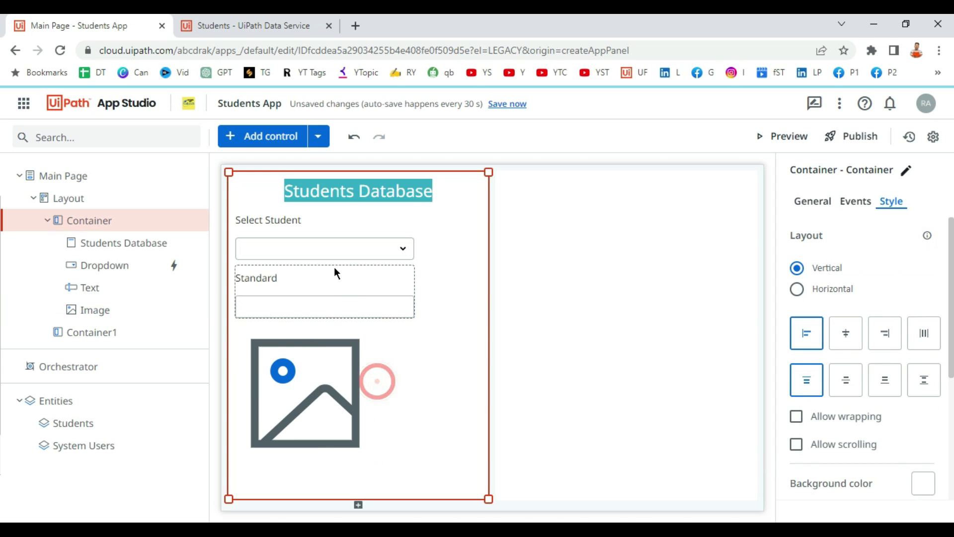
Add a second Set Values rule to the Select Student dropdown's value change event.
click(341, 249)
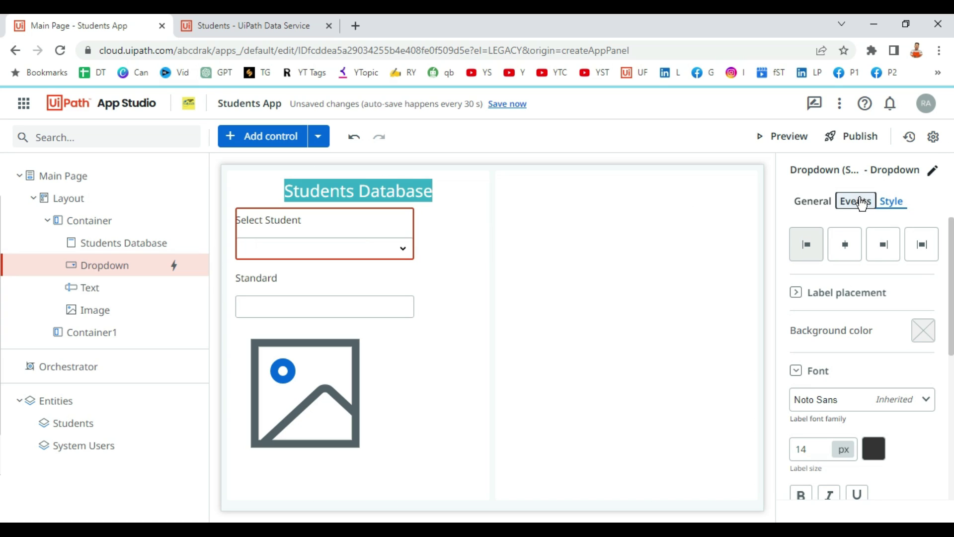
click(857, 201)
click(868, 271)
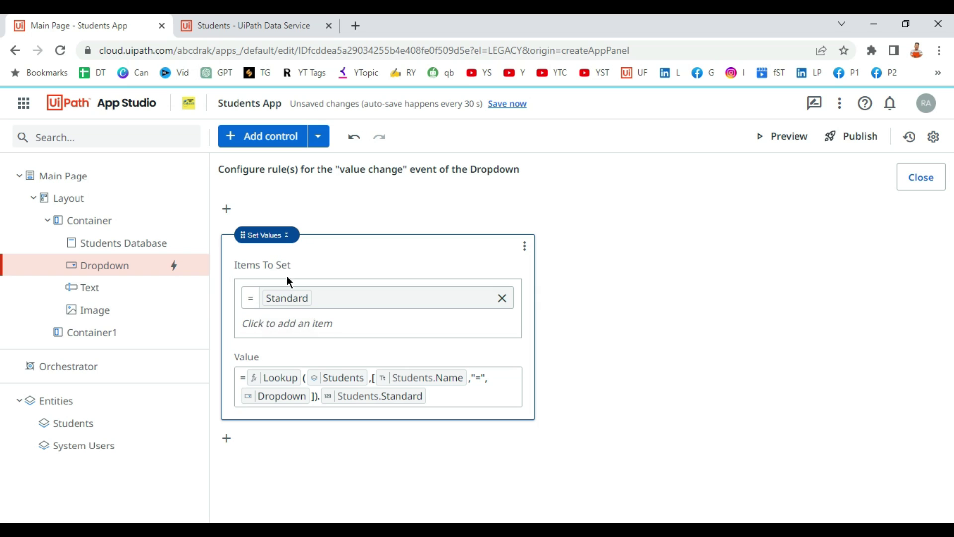
click(226, 438)
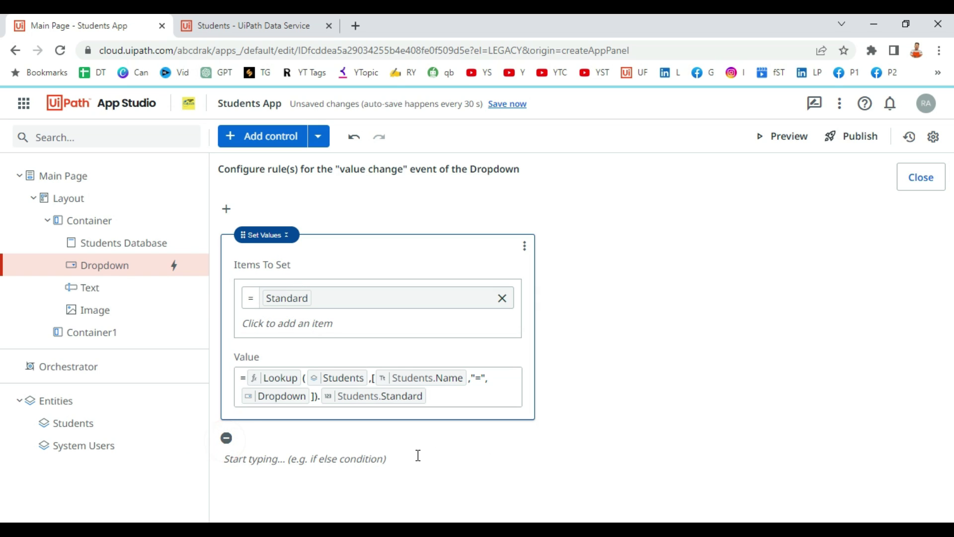
click(299, 458)
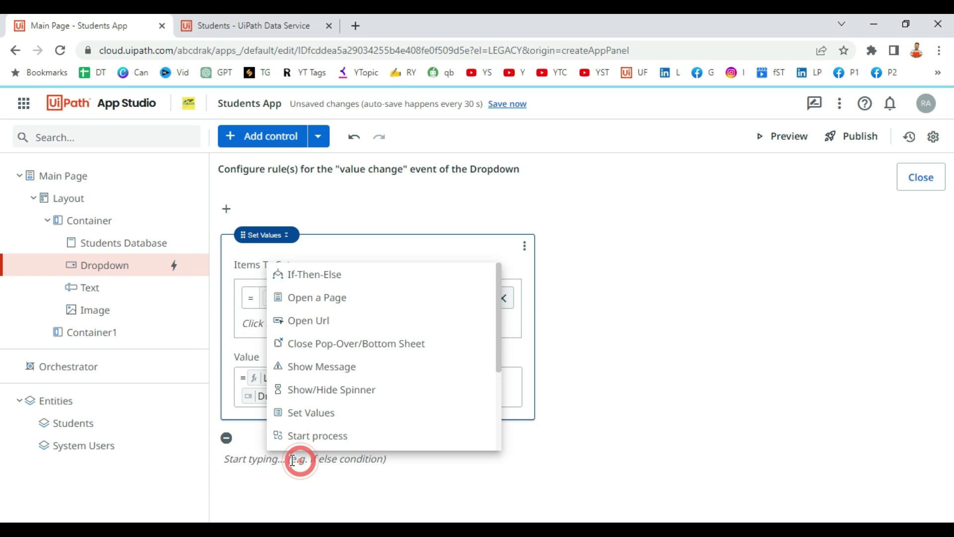
click(321, 422)
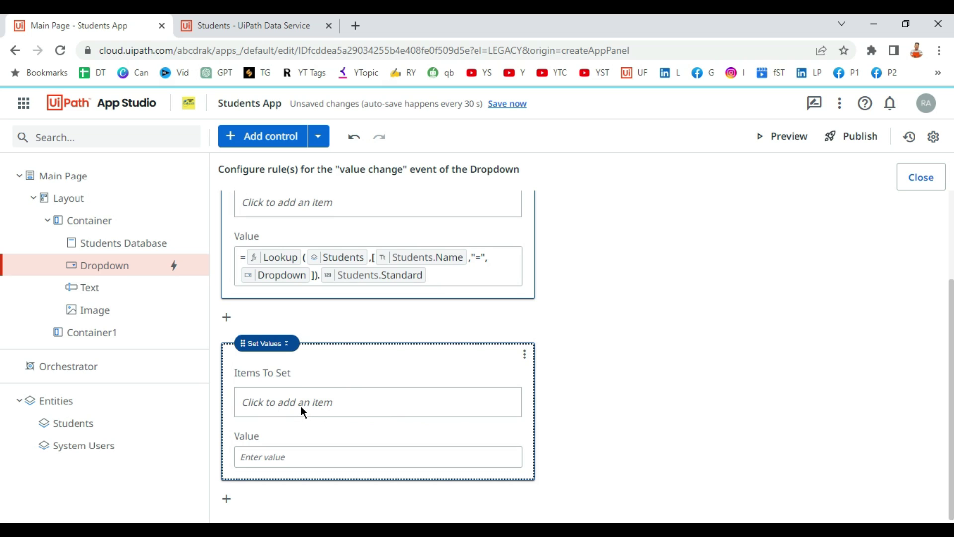
Create a text app variable named Photo while choosing the item to set in the second Set Values rule.
click(300, 406)
scroll(741, 416, down, 5)
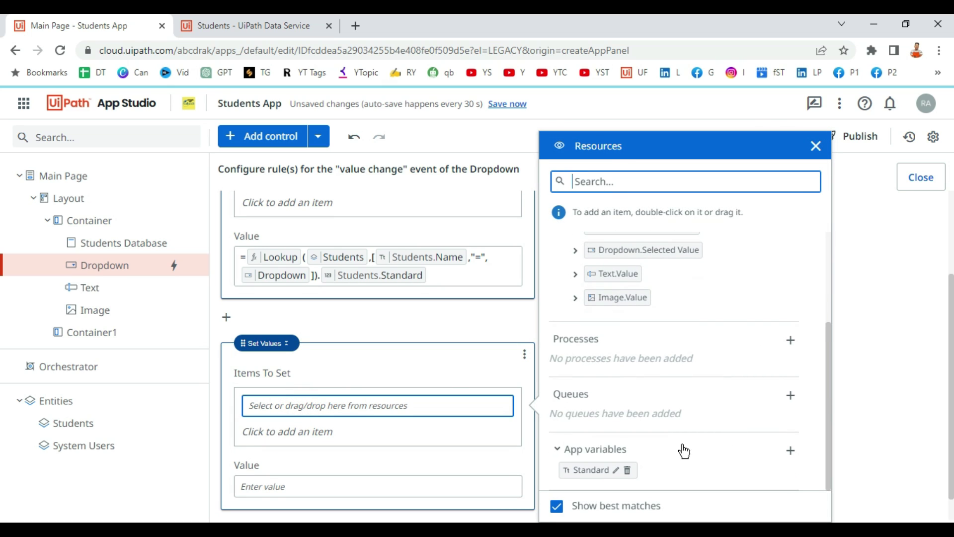
click(791, 450)
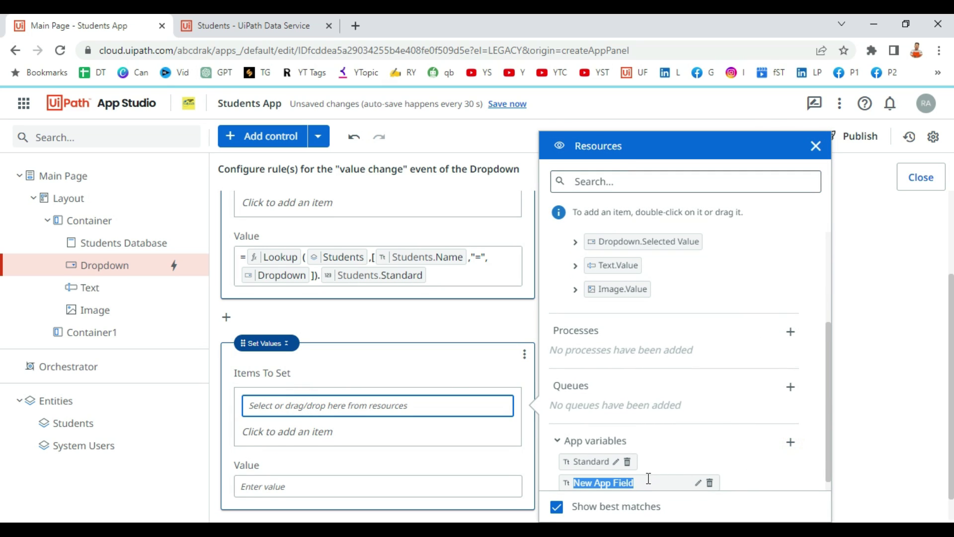
text(P)
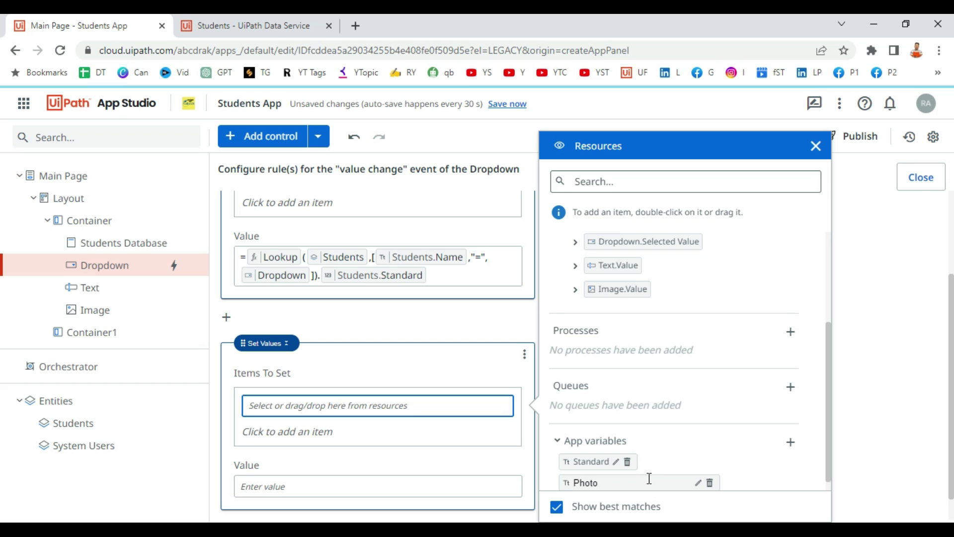
text(hoto)
click(780, 471)
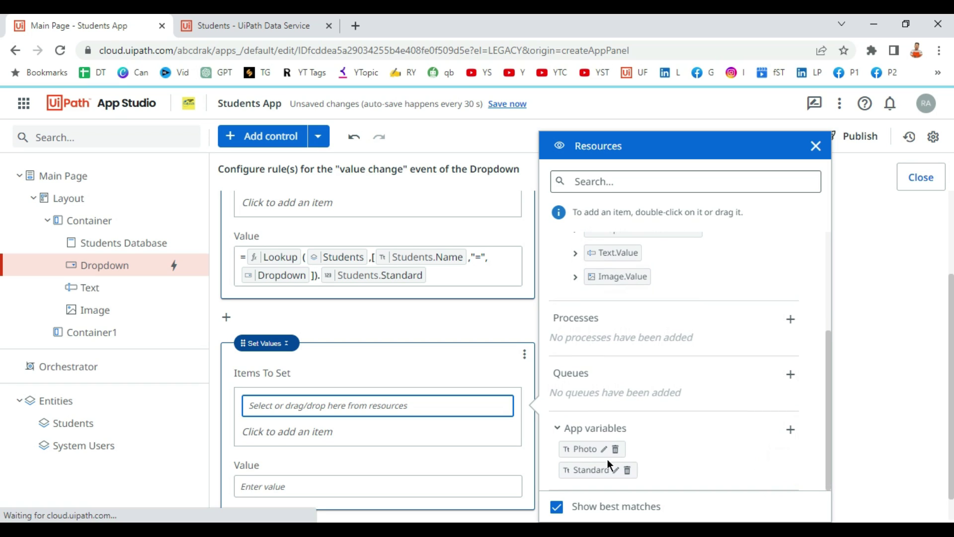
Choose the Photo variable as the second rule's item to set and begin its value with a Lookup on the Students entity.
double_click(589, 453)
scroll(298, 447, down, 1)
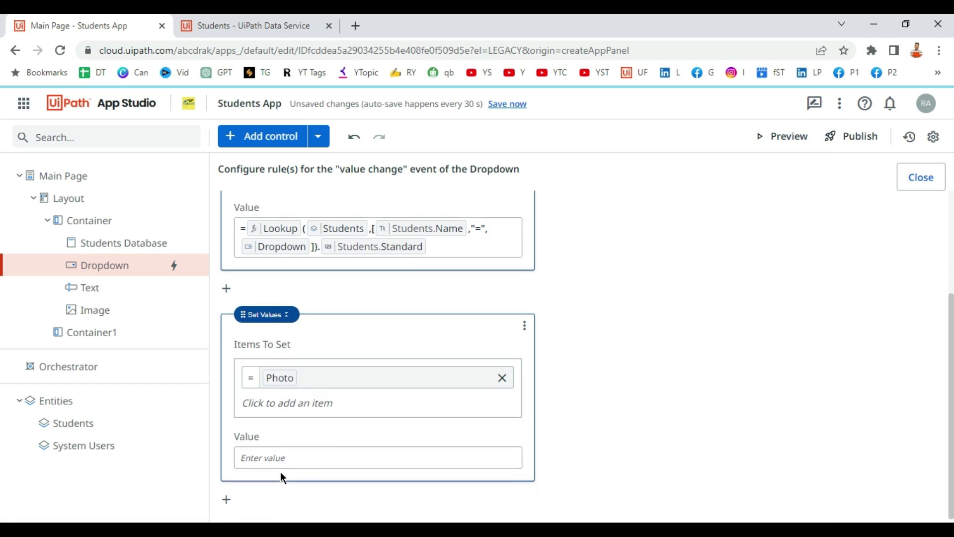
click(276, 459)
click(276, 460)
text(=)
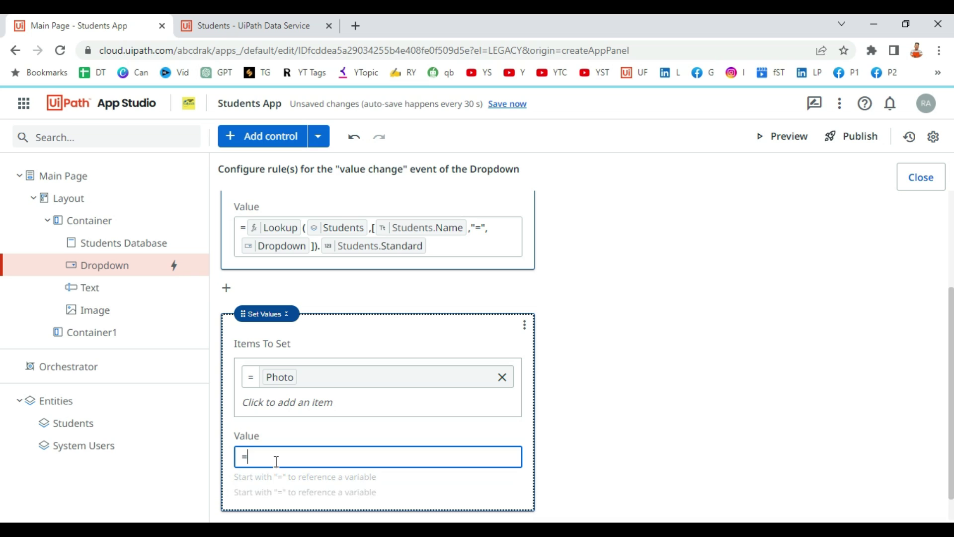
scroll(734, 394, down, 5)
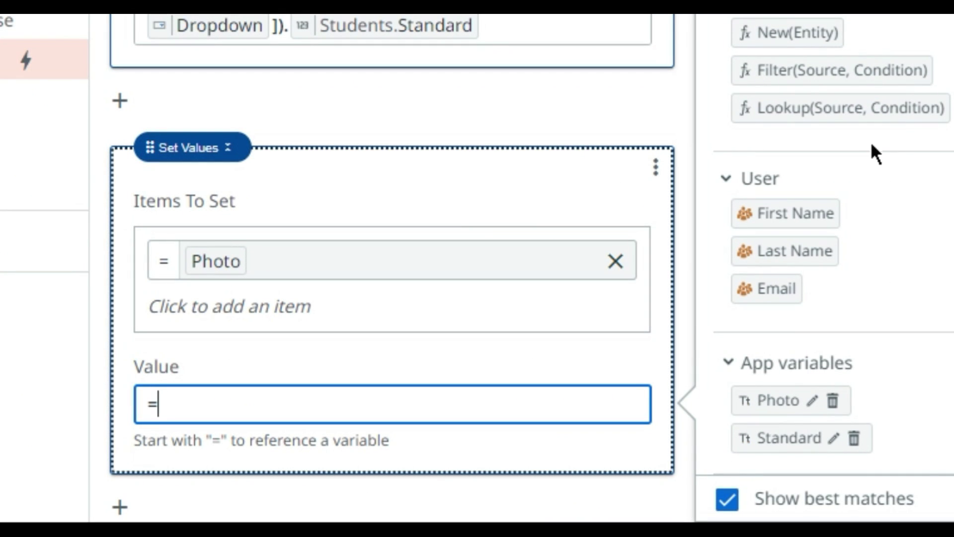
click(851, 108)
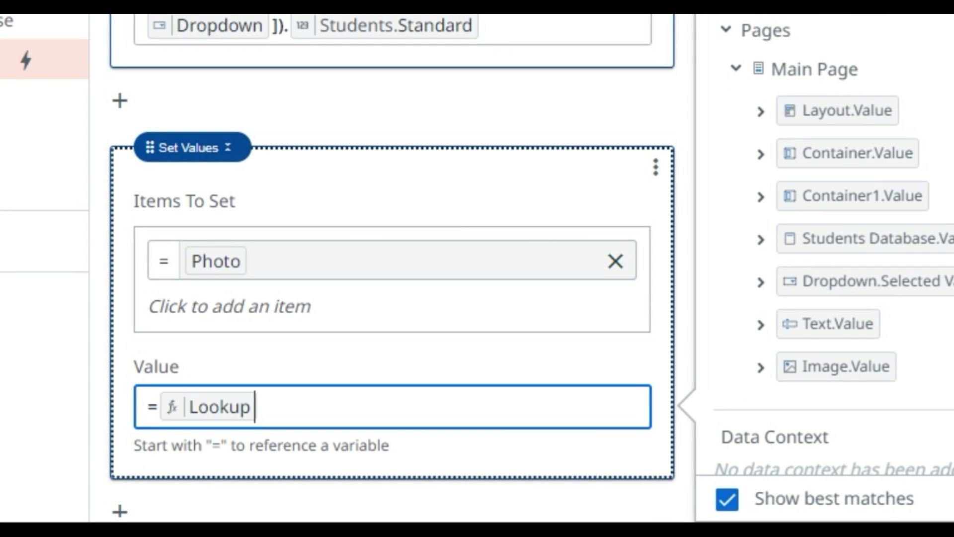
text(())
scroll(845, 234, down, 5)
scroll(844, 234, down, 3)
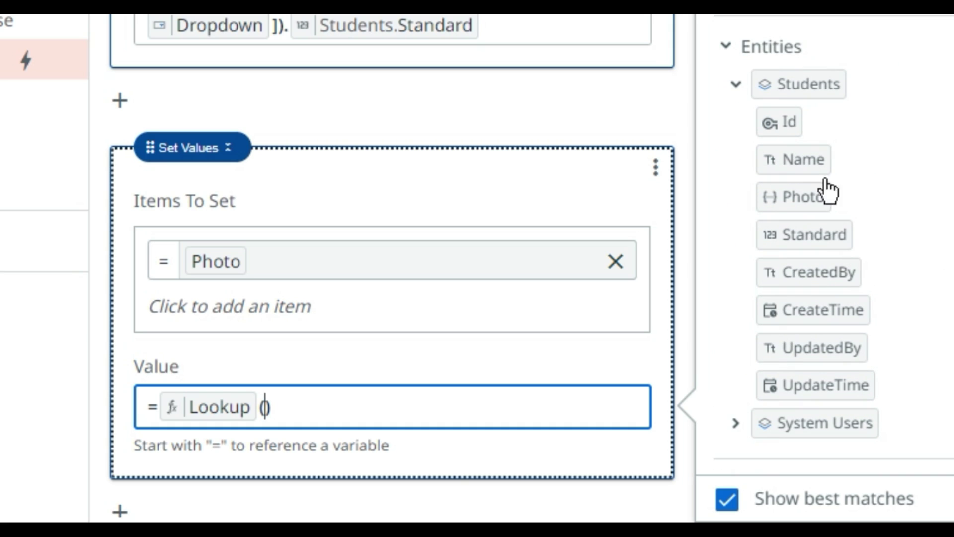
click(820, 84)
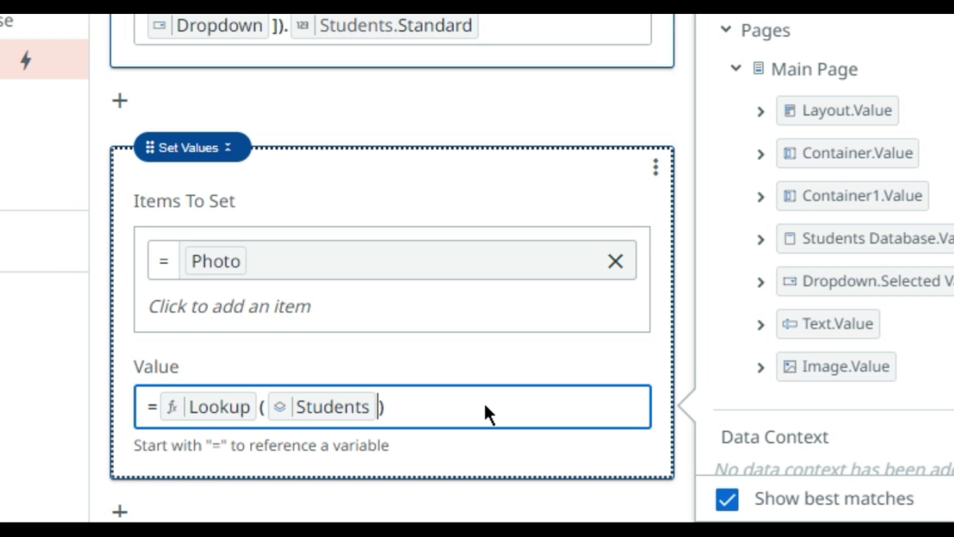
Add the lookup condition [Students.Name,"=",Dropdown] using the dropdown's selected value.
text(,[])
key(Left)
scroll(894, 203, down, 5)
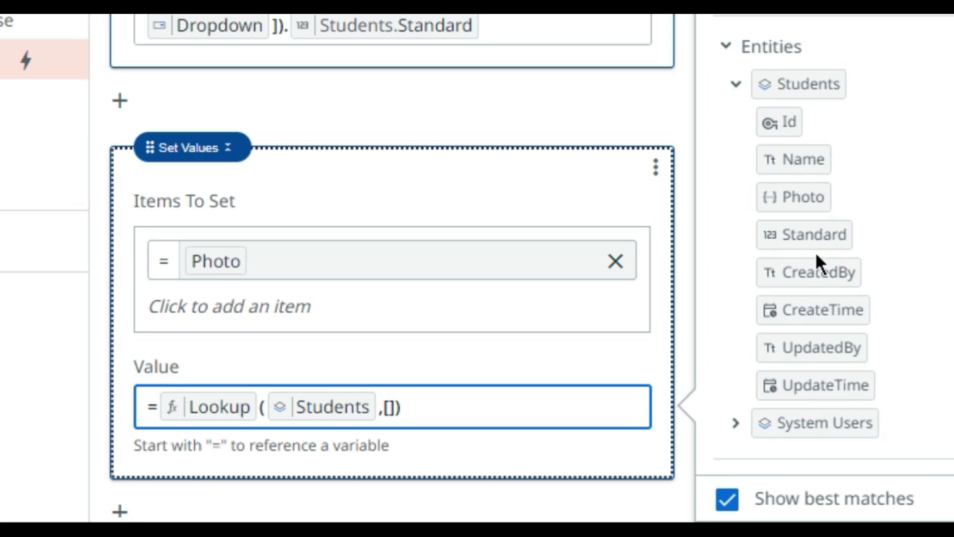
click(815, 160)
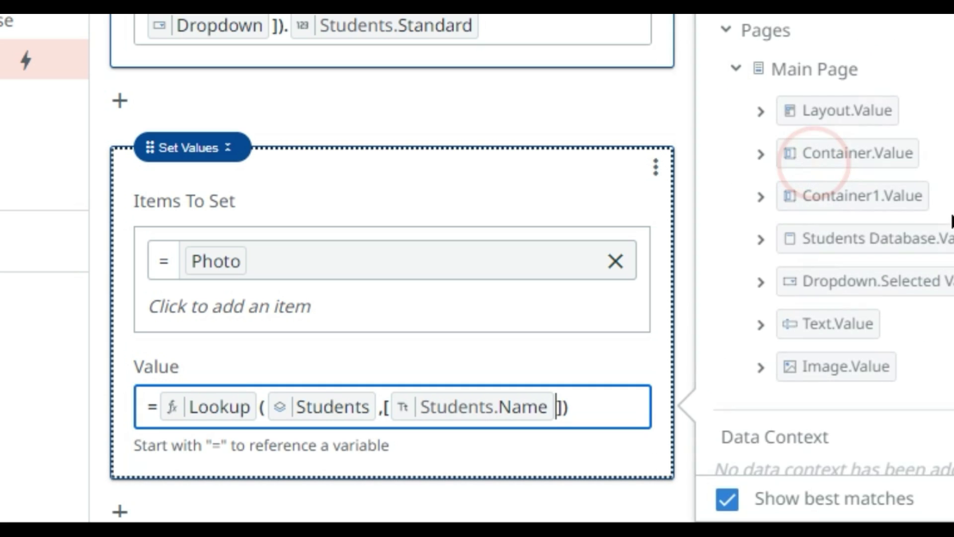
text(,"")
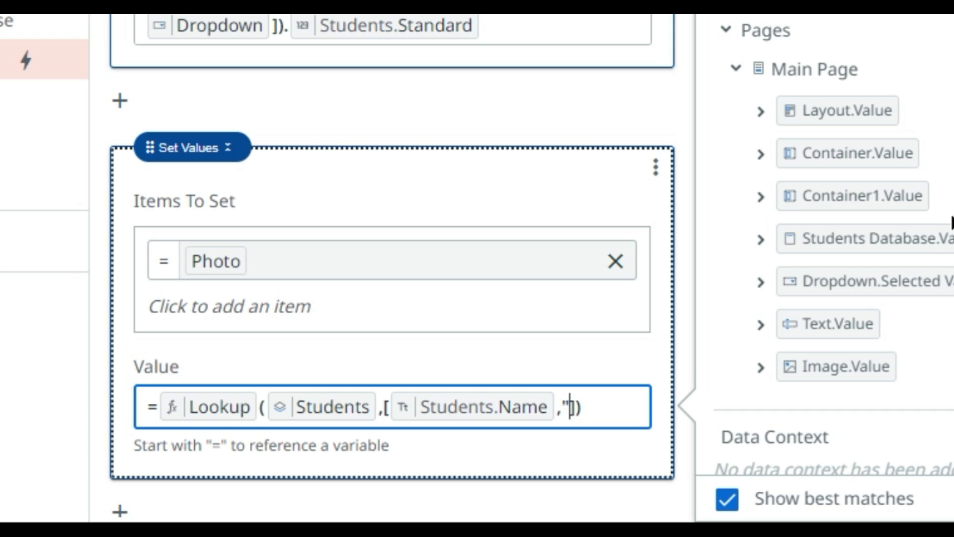
key(Left)
text(=)
key(Right)
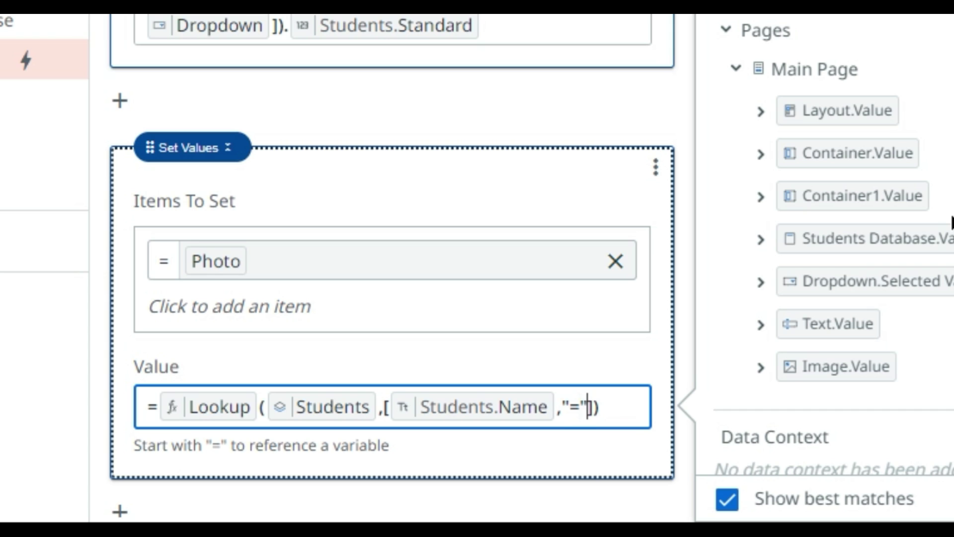
text(,)
click(886, 281)
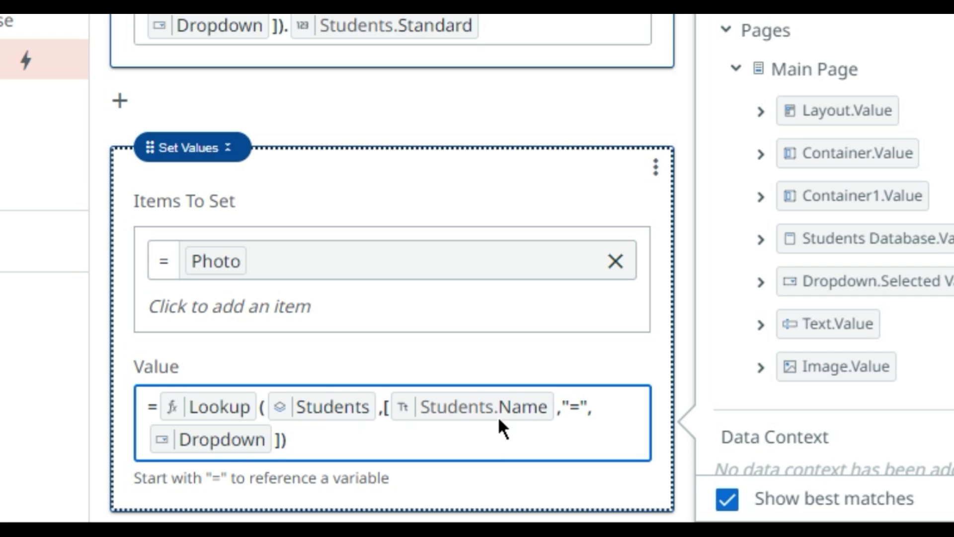
Complete the Photo lookup expression by appending .Students.Photo after its closing bracket, and close the rule editor.
click(294, 439)
click(311, 437)
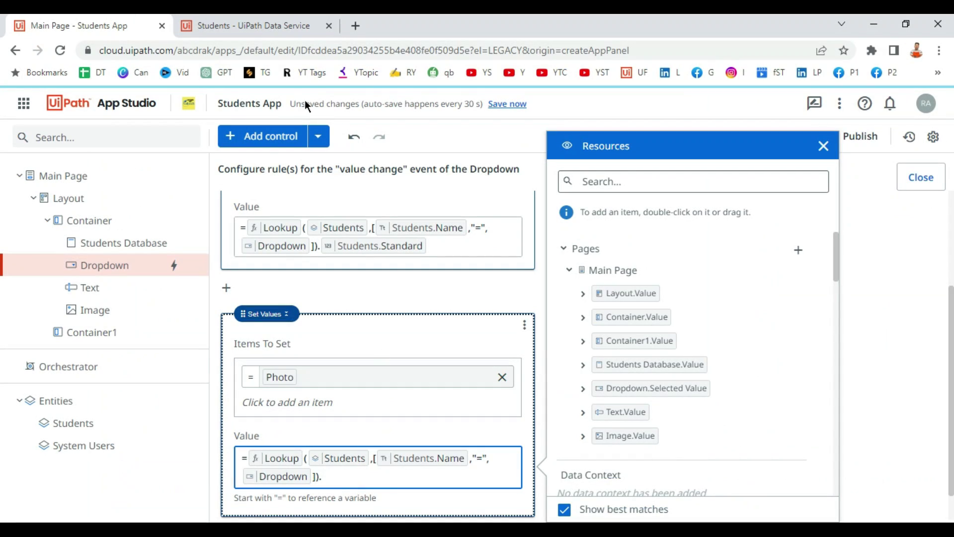
click(270, 28)
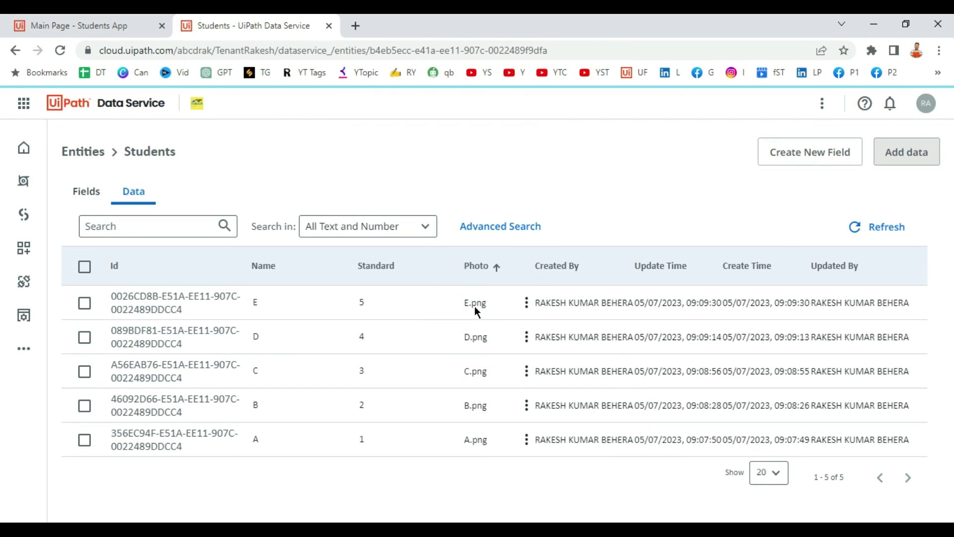
click(104, 26)
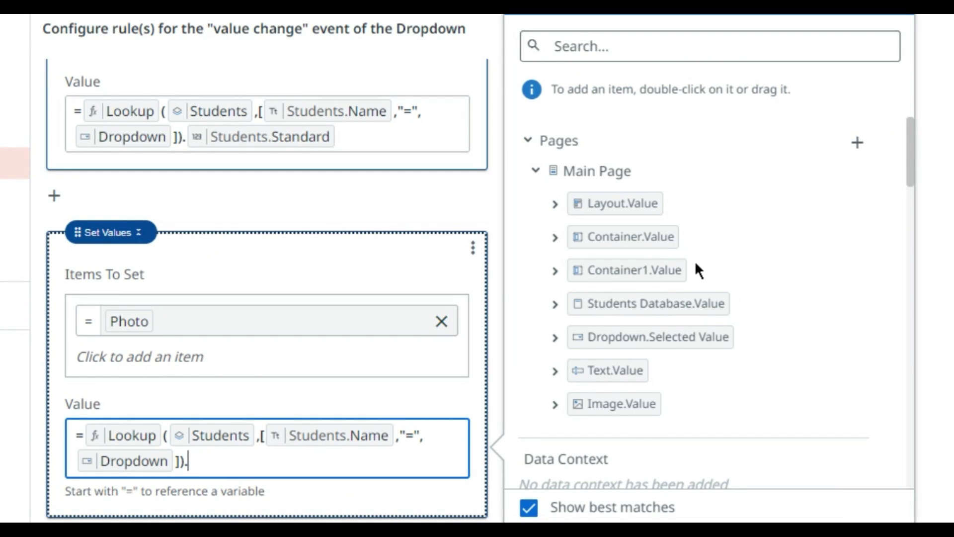
scroll(723, 320, down, 8)
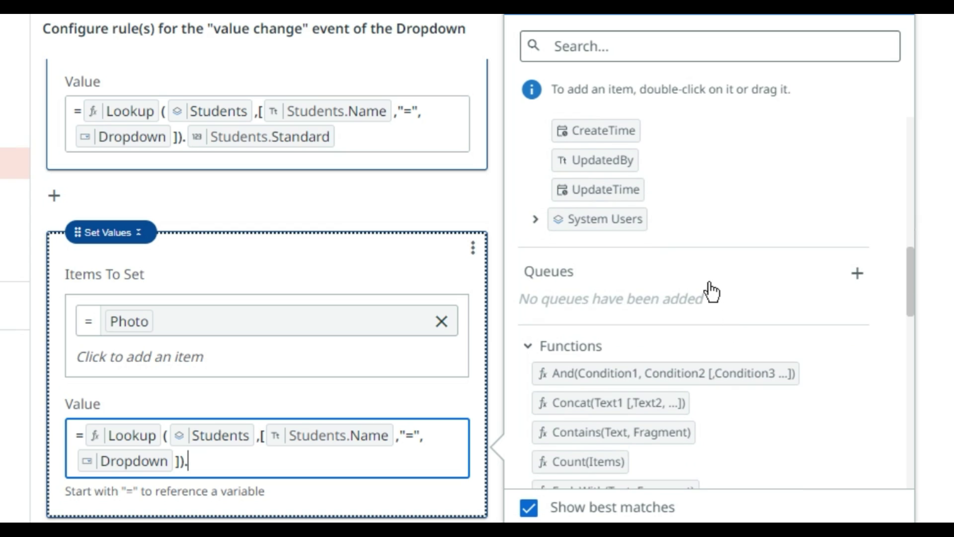
scroll(709, 291, up, 4)
double_click(598, 281)
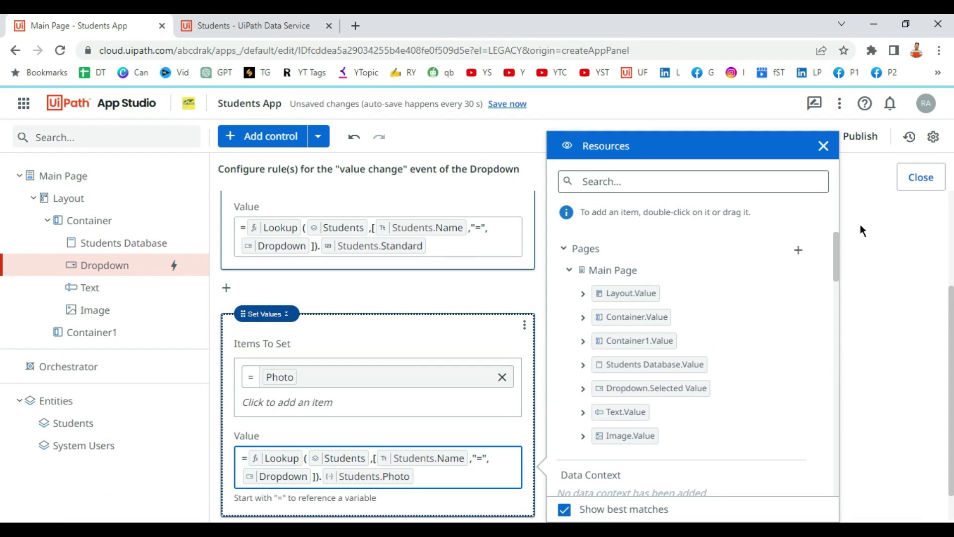
click(823, 146)
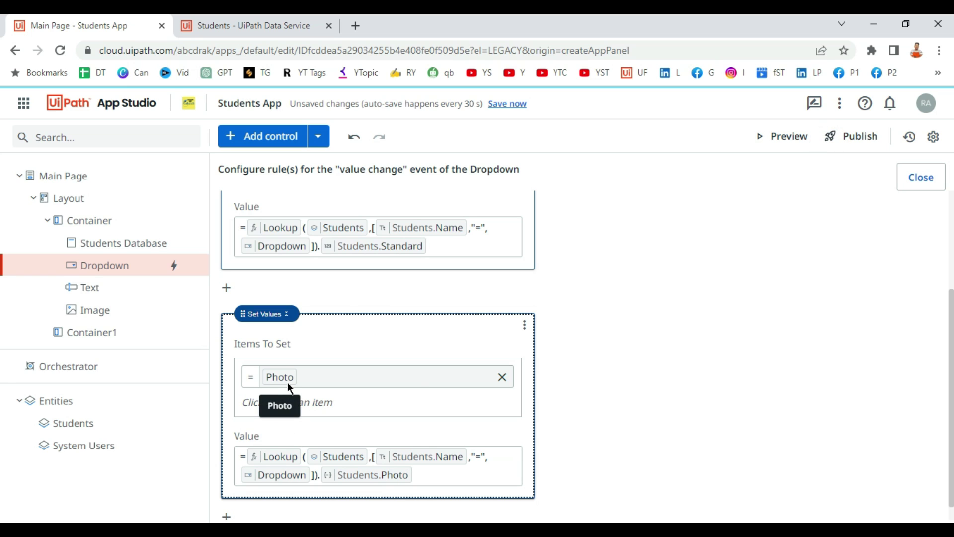
click(935, 183)
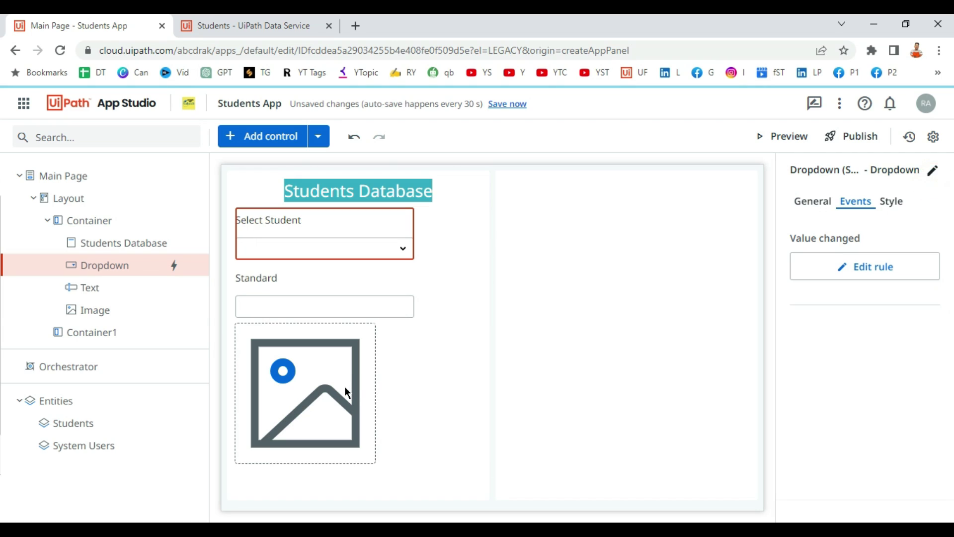
Bind the Image control's URL/Value to the Photo app variable.
click(346, 383)
click(820, 204)
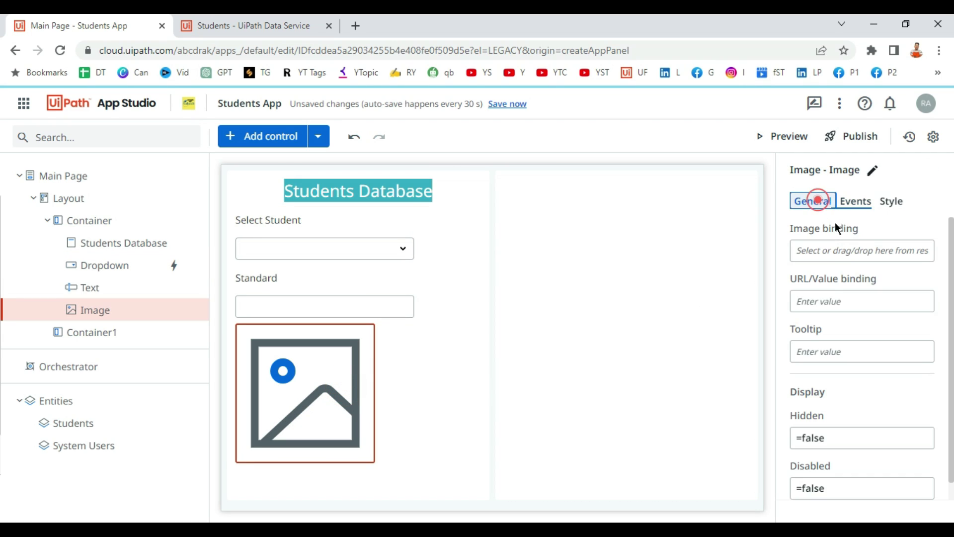
click(823, 298)
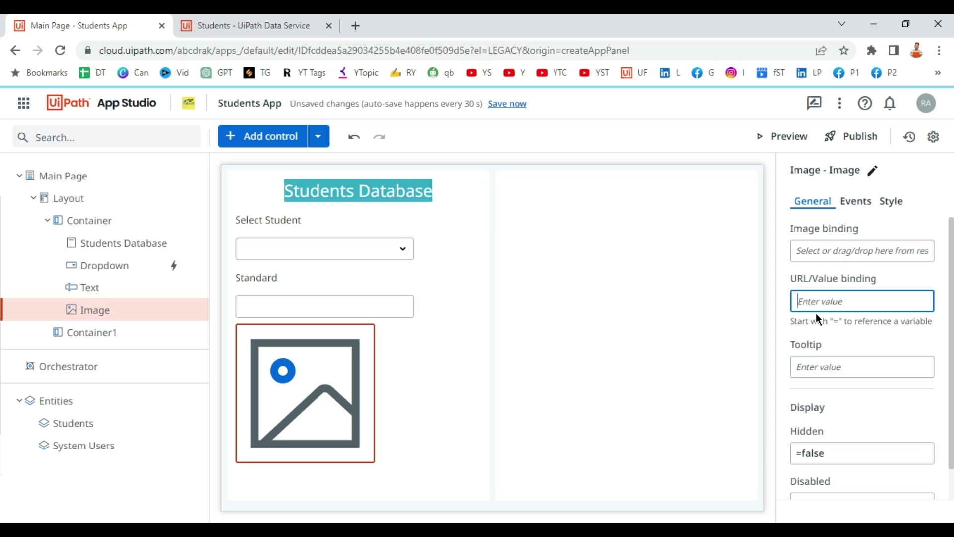
text(=)
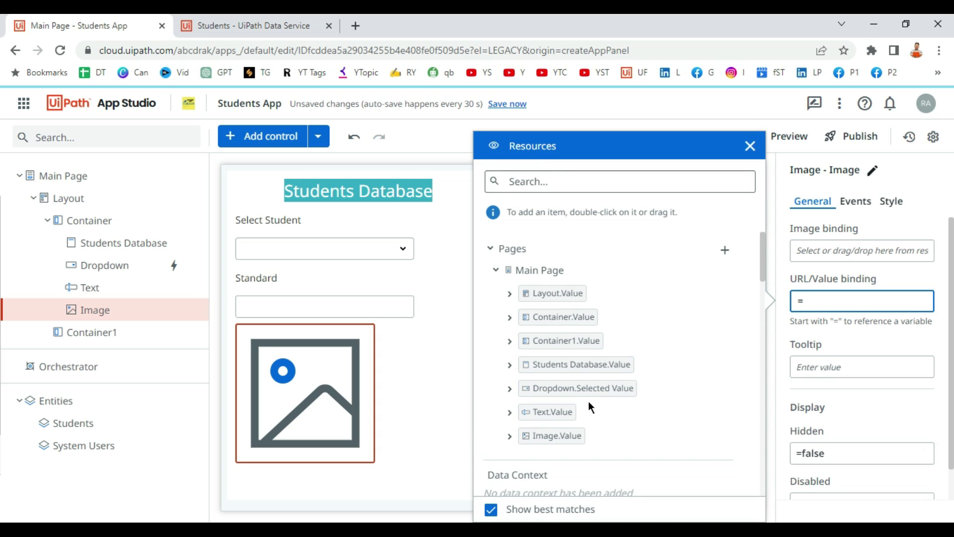
scroll(591, 405, down, 15)
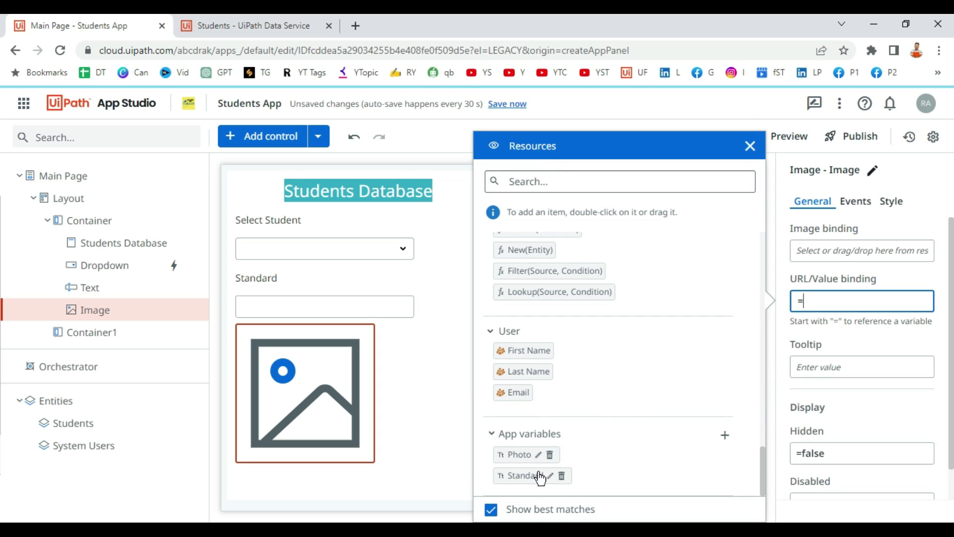
double_click(520, 454)
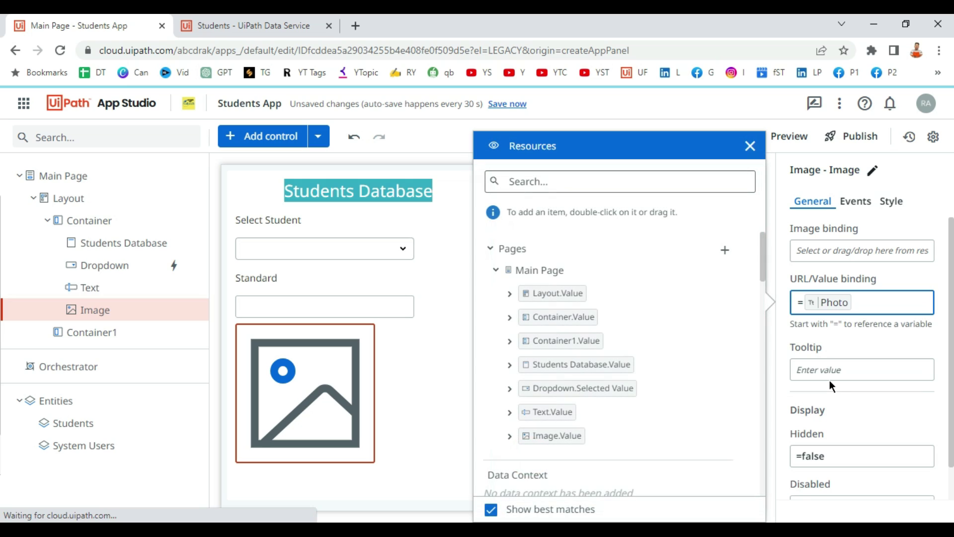
click(457, 411)
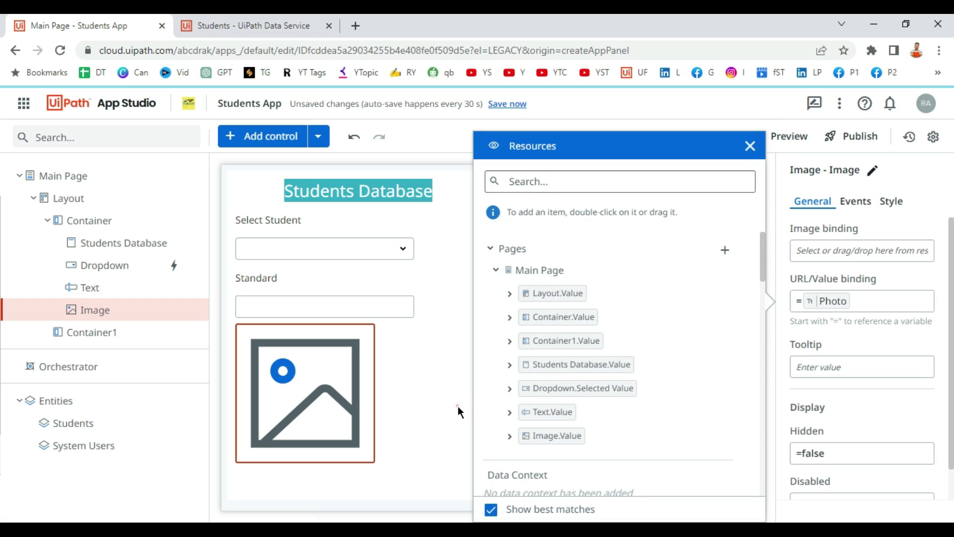
Preview the app and test the Select Student dropdown with students B, A and E, checking the Standard and photo for each.
click(788, 141)
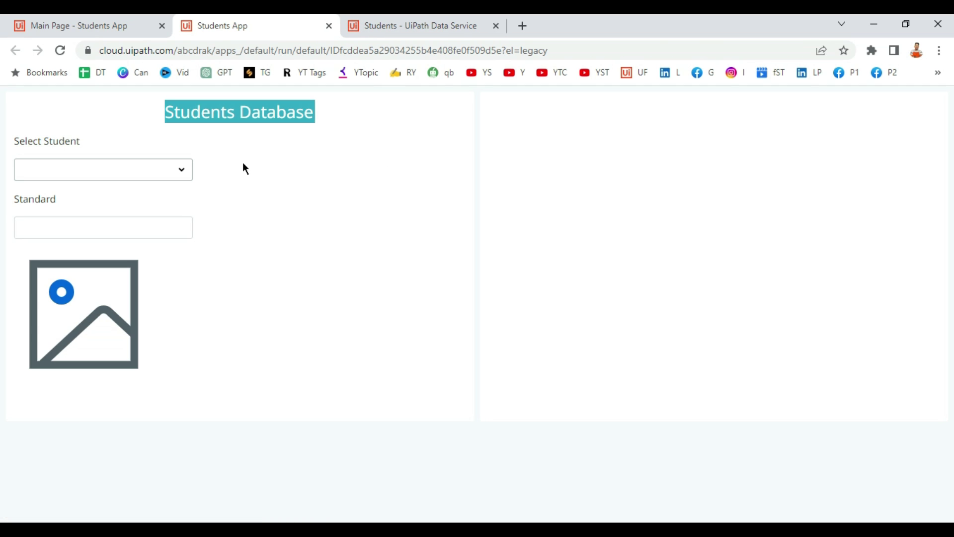
click(182, 171)
click(33, 226)
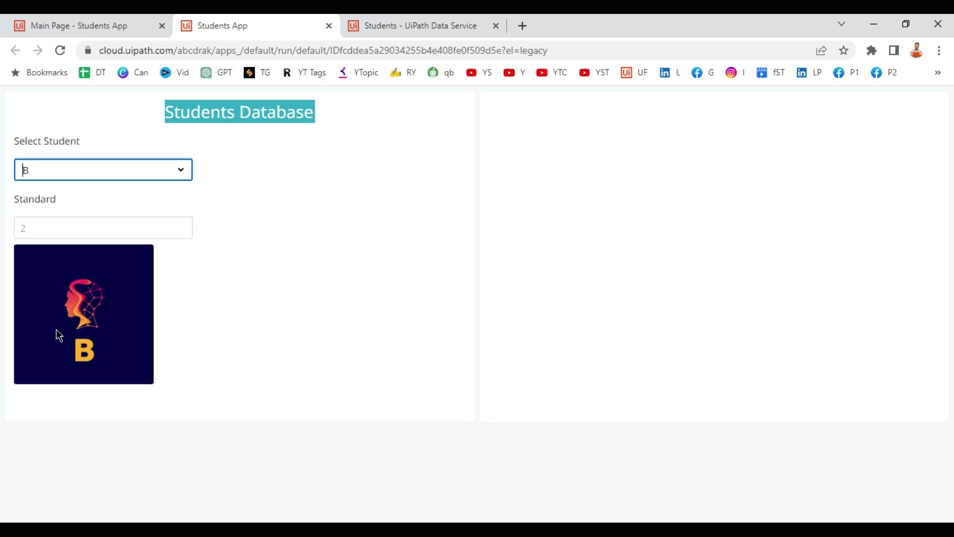
click(182, 172)
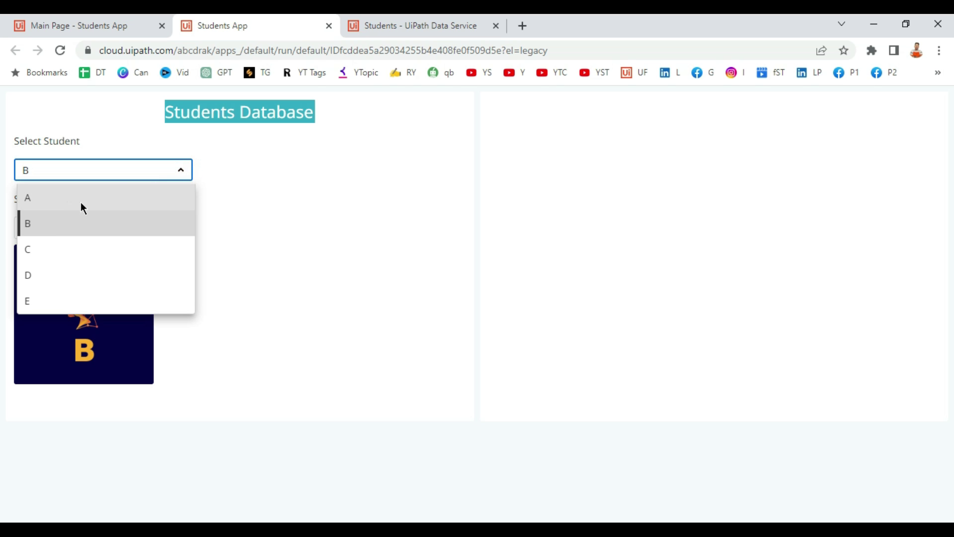
click(67, 201)
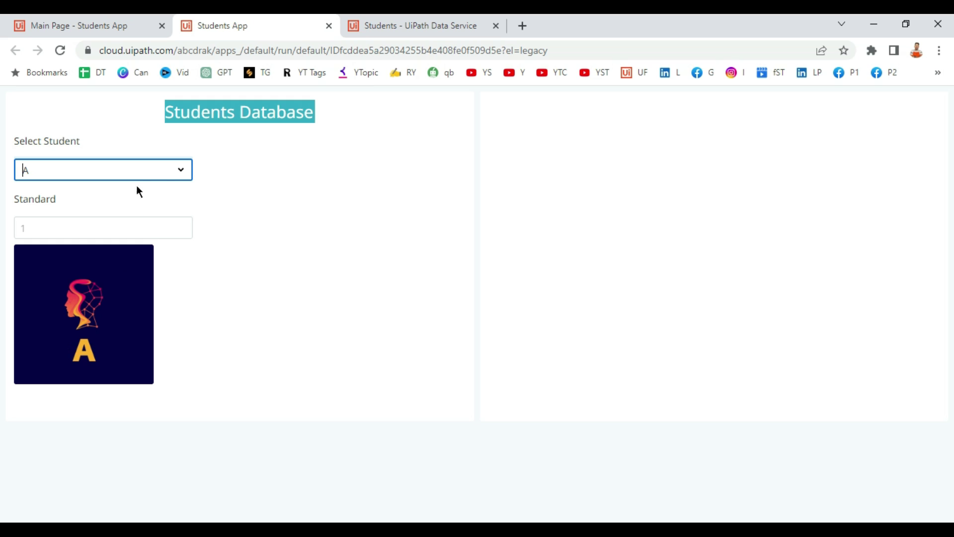
click(168, 170)
click(37, 301)
key(alt+Tab)
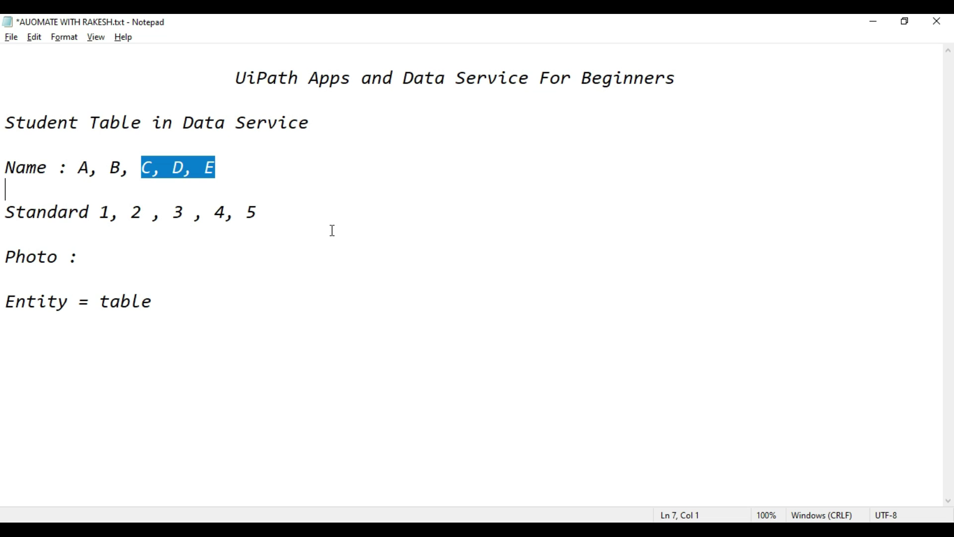
click(333, 230)
drag(236, 79, 5, 79)
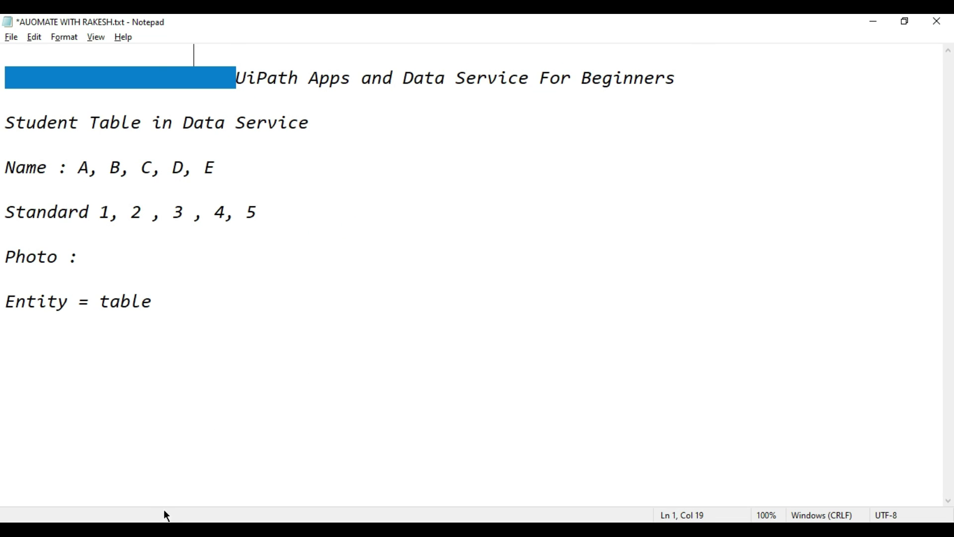
click(219, 517)
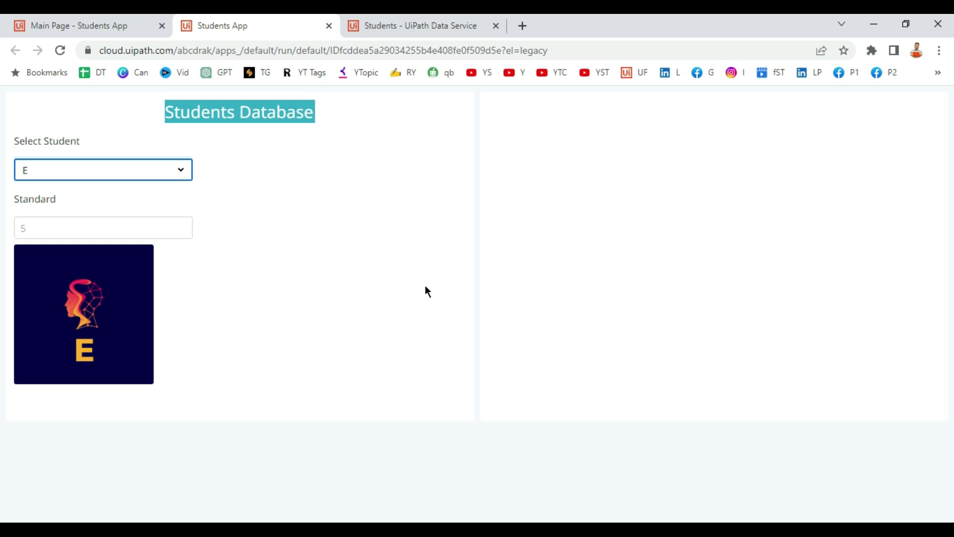